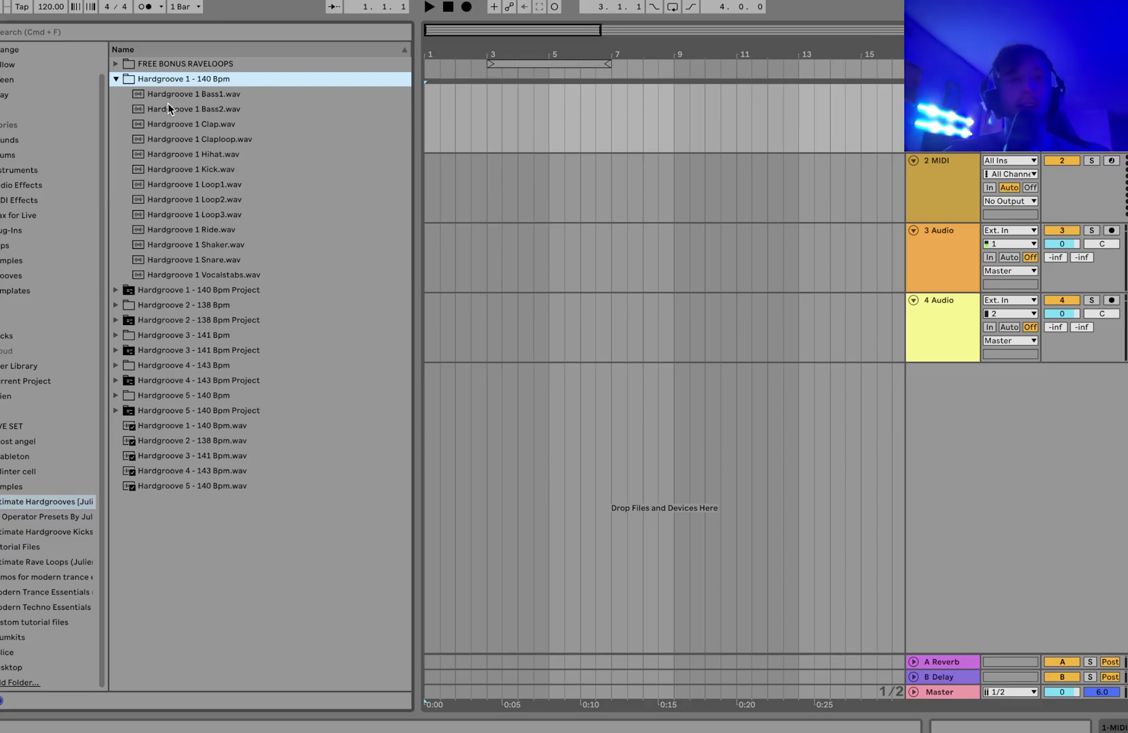
# Step: Audition the Hardgroove full-mix loops in turn, from Hardgroove 1 - 140 Bpm onward
pyautogui.click(116, 80)
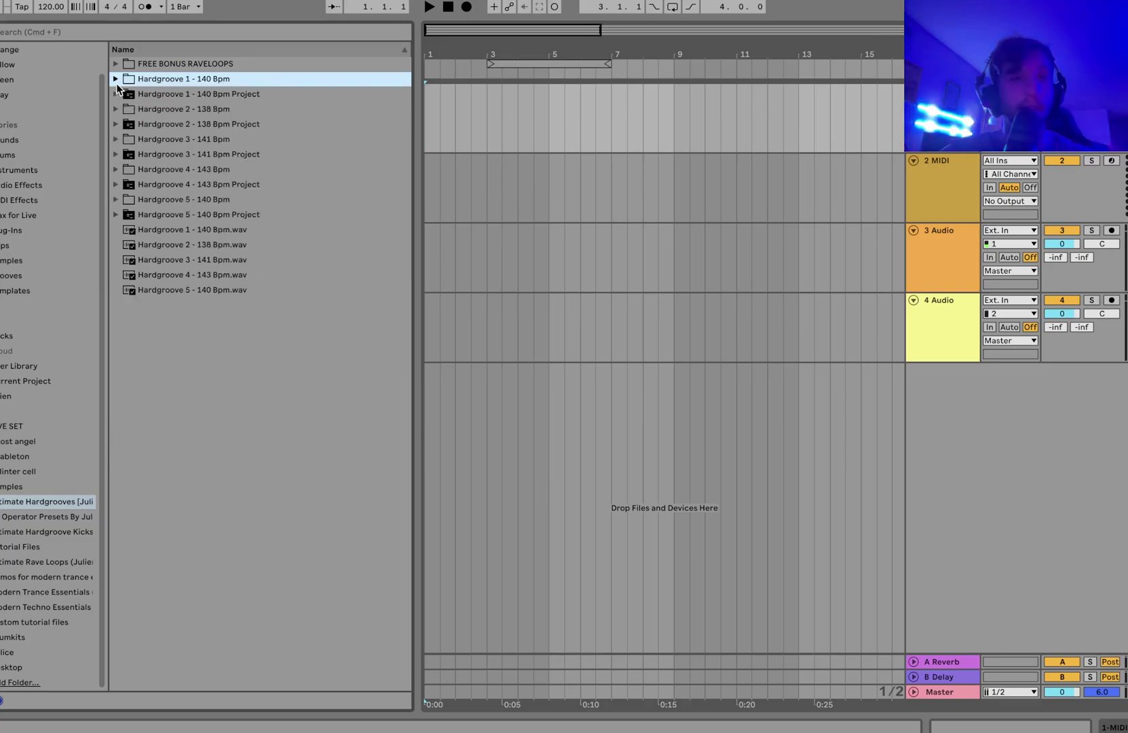
pyautogui.click(171, 230)
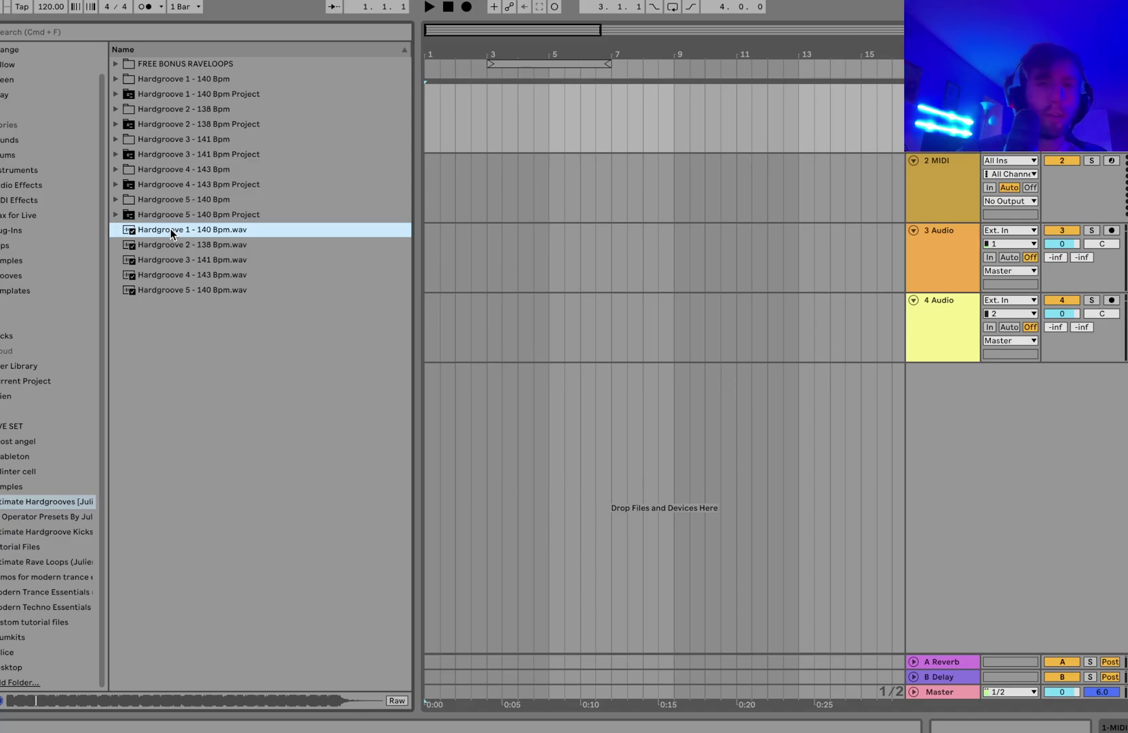
pyautogui.press('Down')
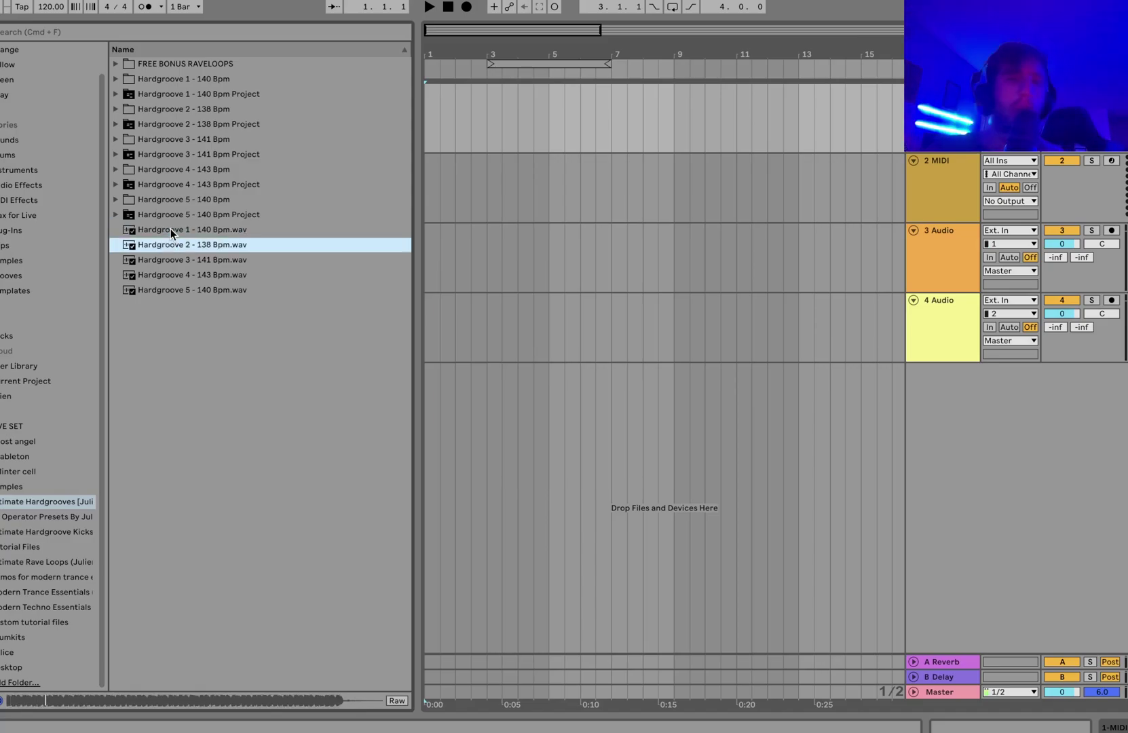
pyautogui.press('Down')
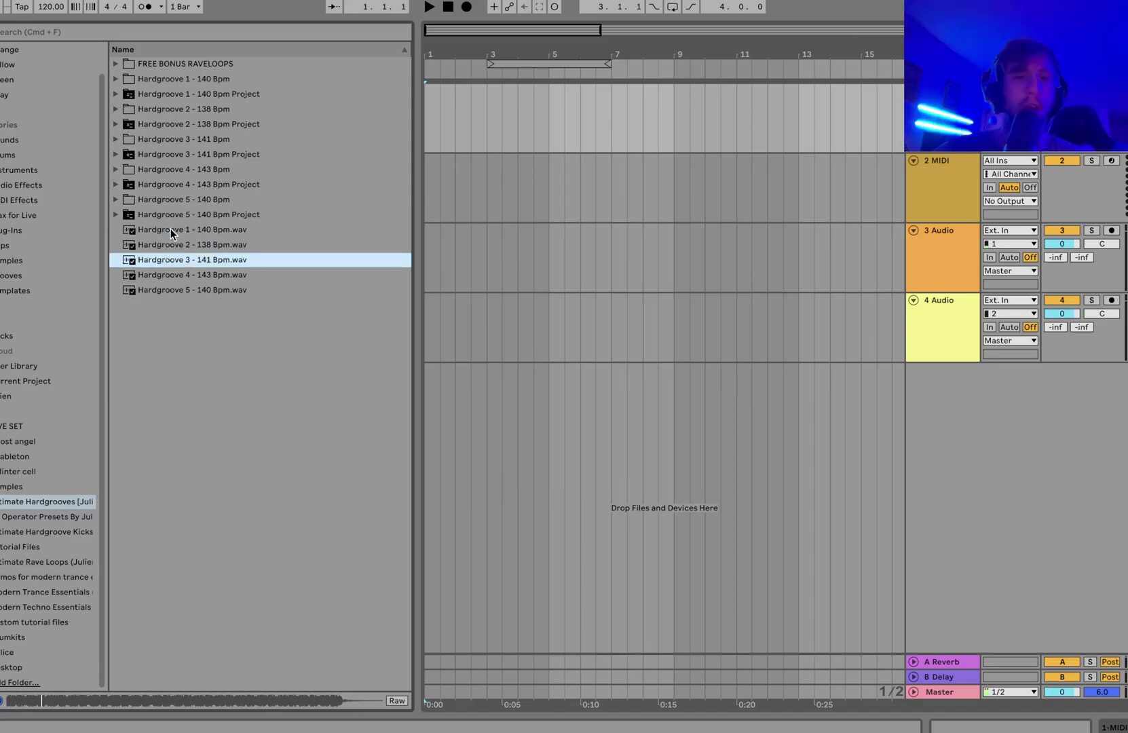
pyautogui.press('Down')
pyautogui.press('Down')
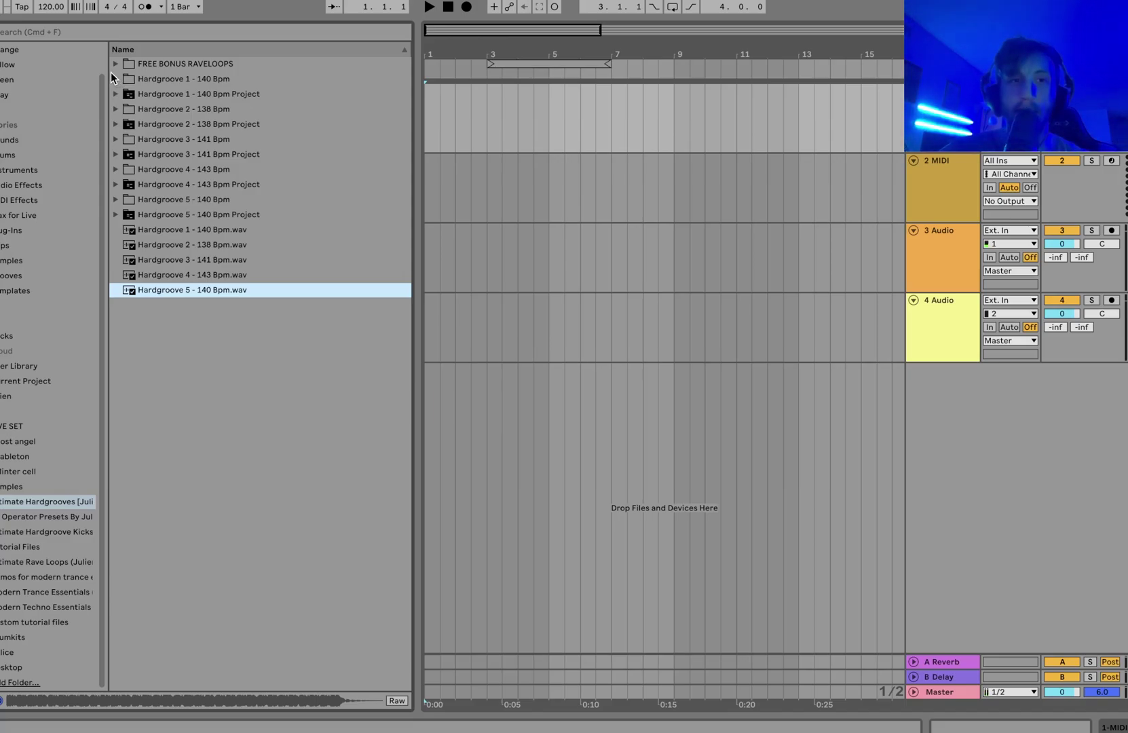
# Step: Set the song tempo to 142 BPM
pyautogui.click(52, 12)
pyautogui.write('142')
pyautogui.press('Return')
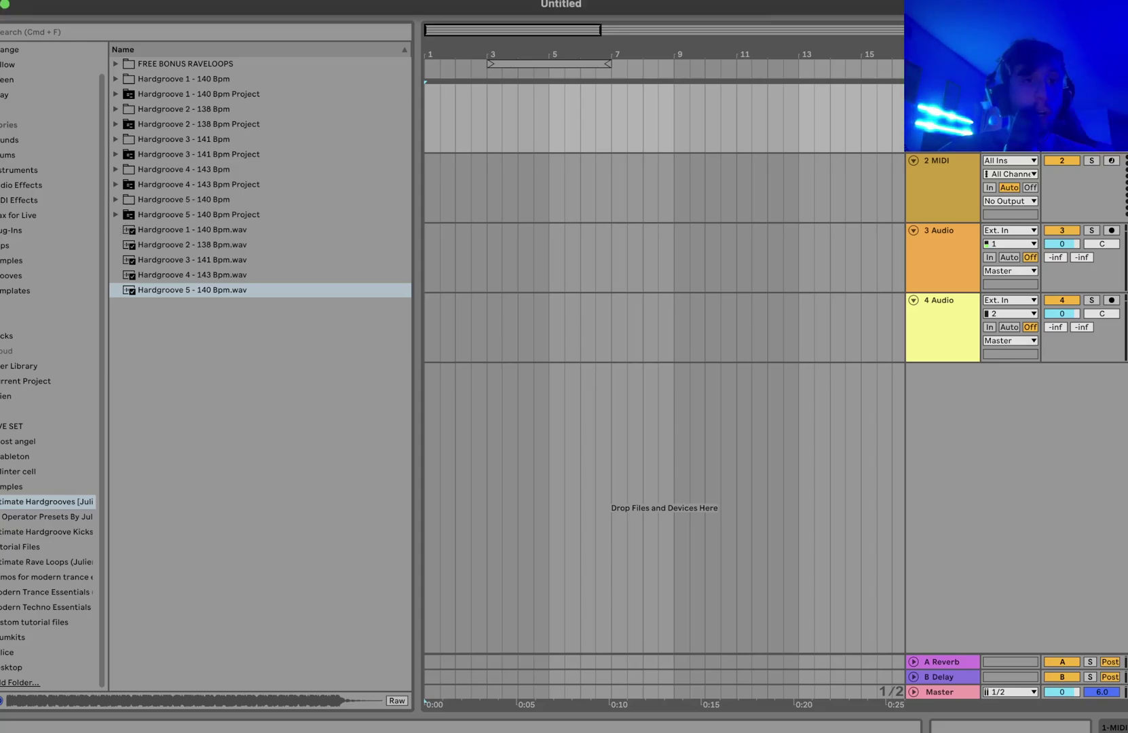
# Step: Search the browser for kick and load kick 19.wav onto the first track
pyautogui.click(195, 37)
pyautogui.write('kick')
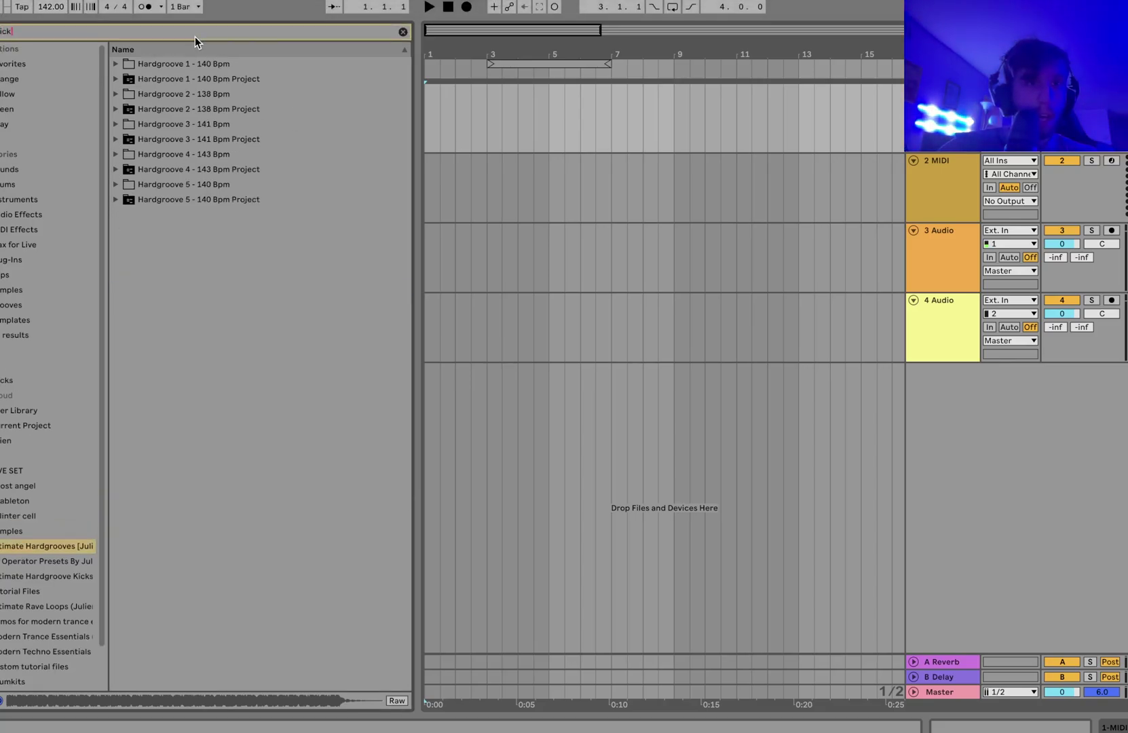
pyautogui.press('Down')
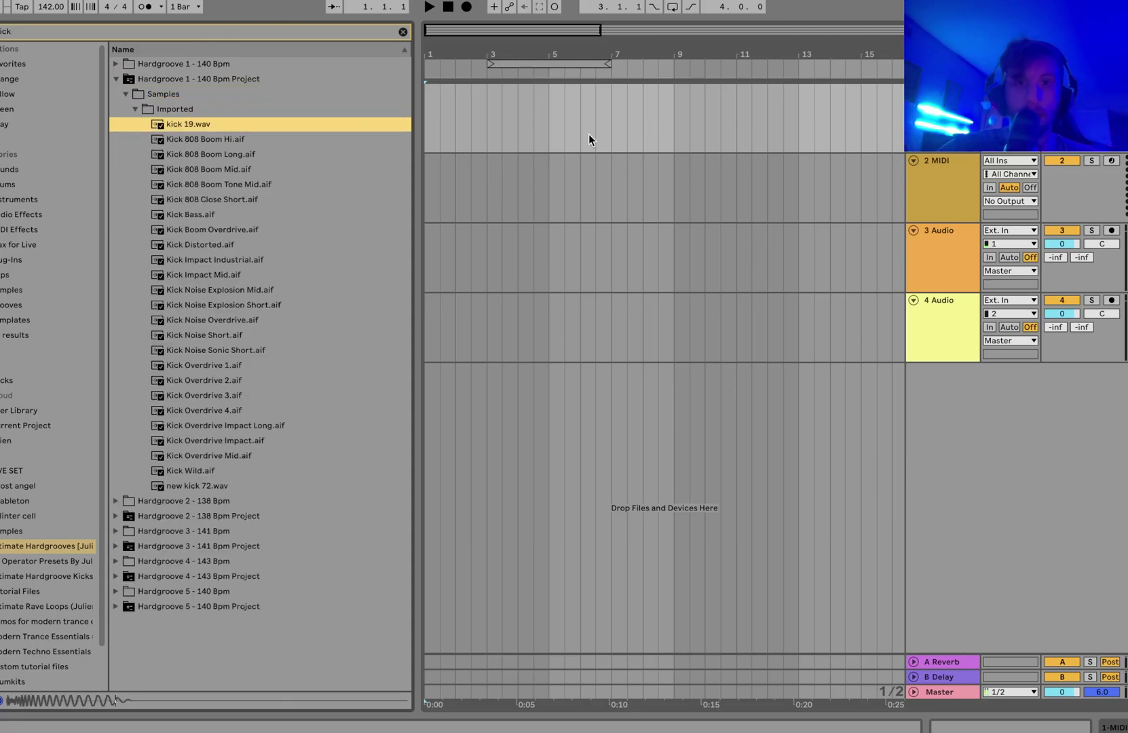
pyautogui.press('Return')
# Step: Create a kick clip over bars 1–9 and set the kick volume to −10 dB
pyautogui.moveTo(679, 124); pyautogui.dragTo(408, 113)
pyautogui.press('super+shift+m')
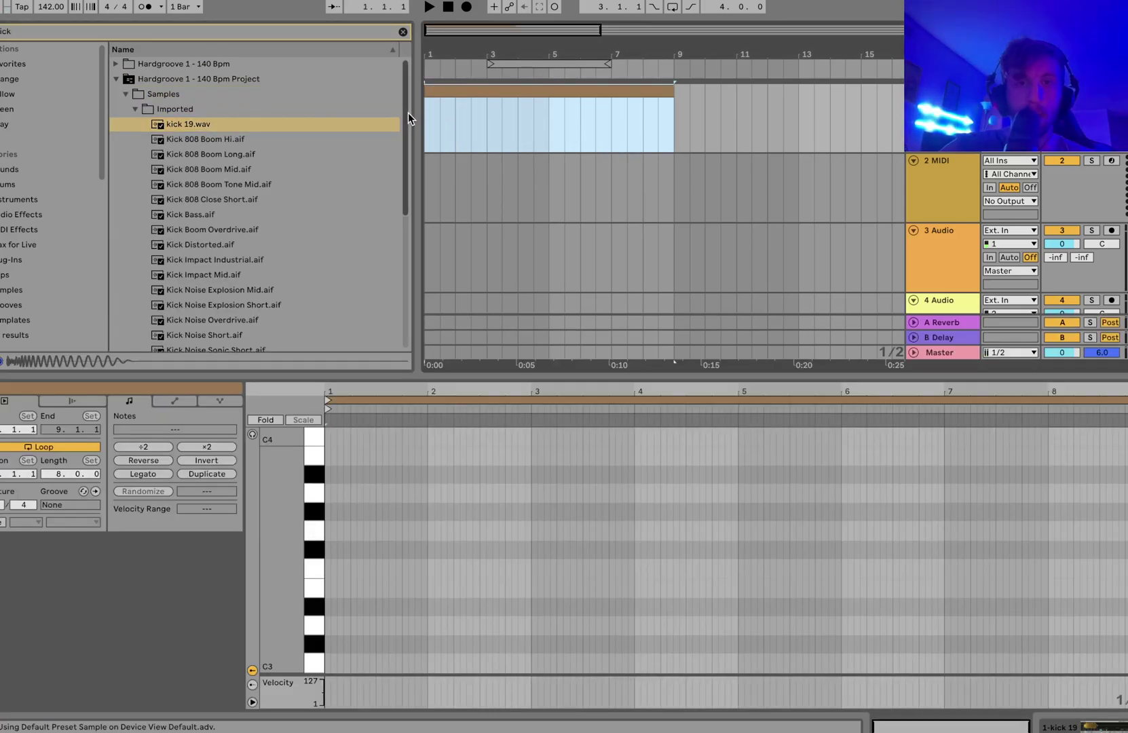
pyautogui.press('super+l')
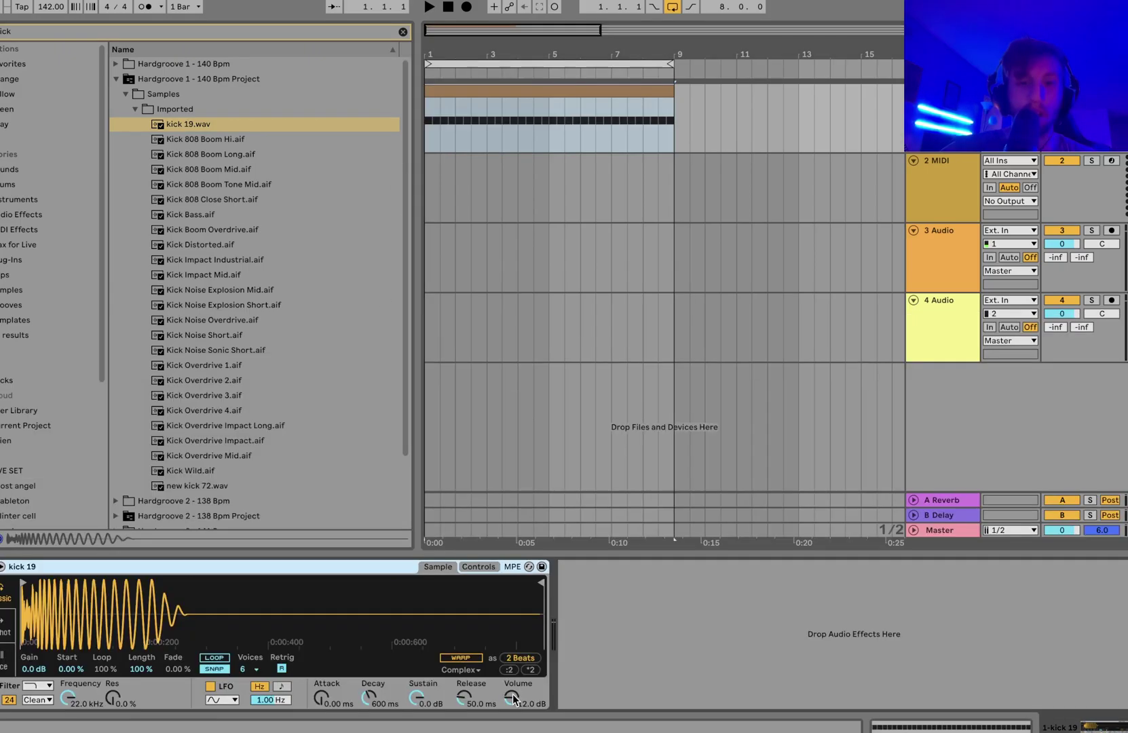
pyautogui.press('space')
pyautogui.moveTo(514, 702); pyautogui.dragTo(514, 695)
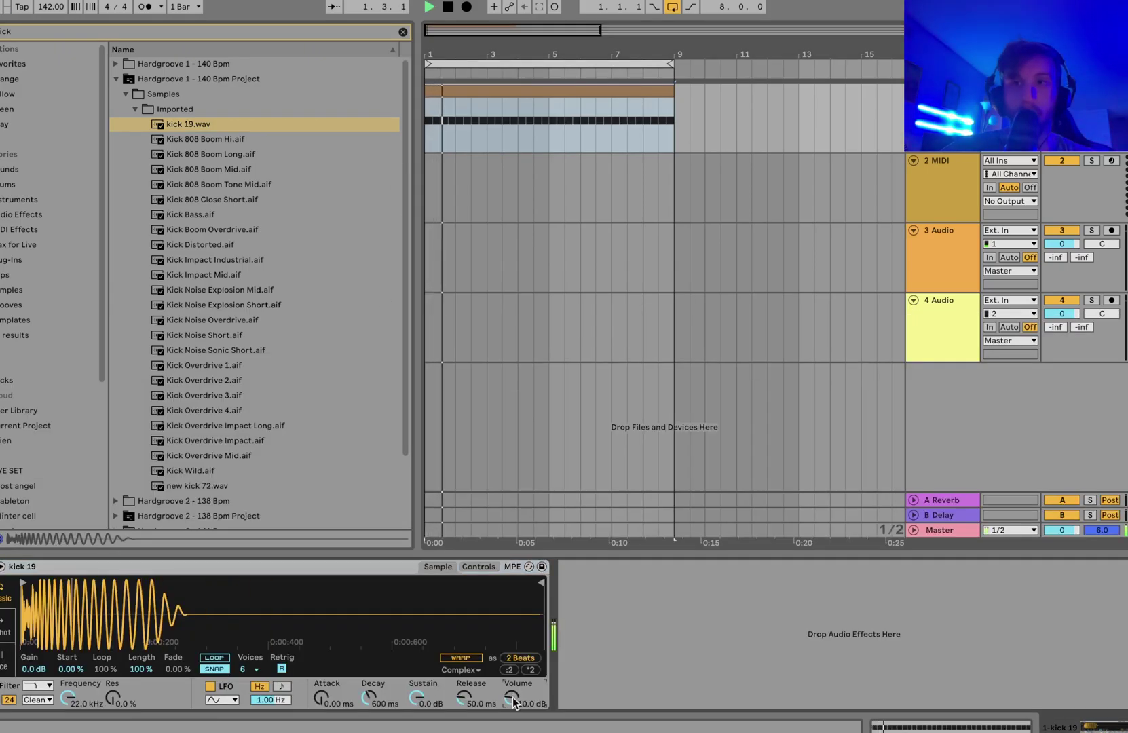
pyautogui.press('space')
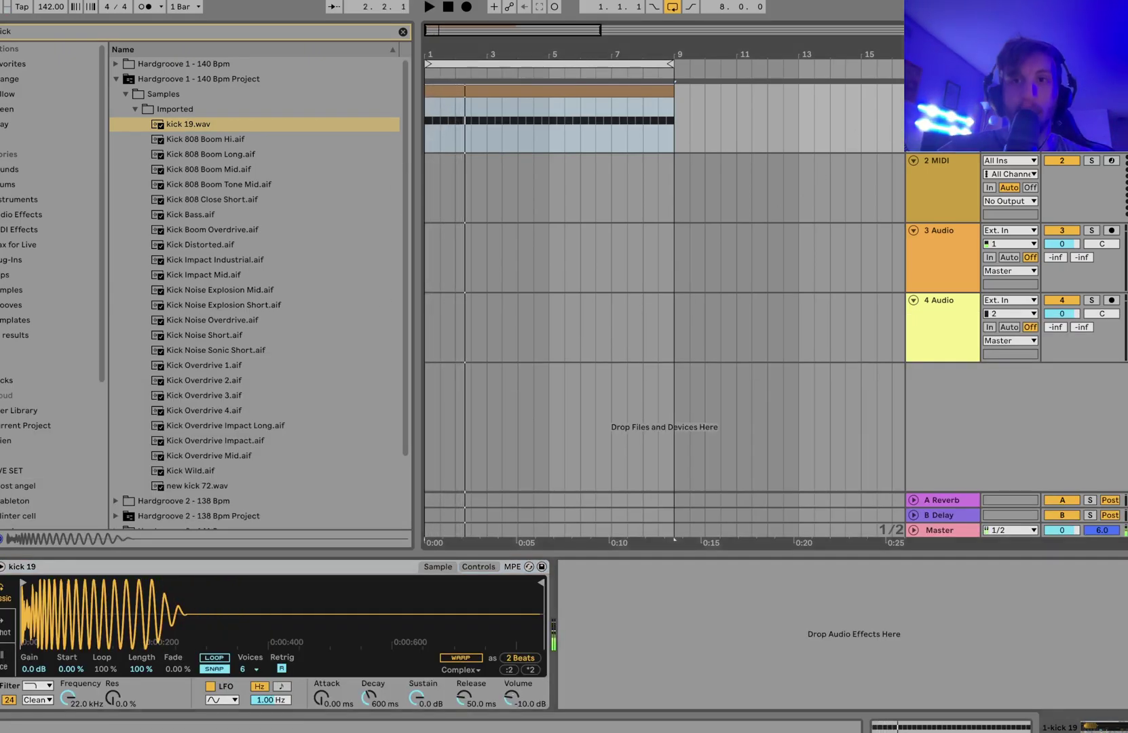
# Step: Duplicate the kick 19 track and set the original kick sample's warp to 1 beat
pyautogui.hotkey('ctrl', 'd')
pyautogui.click(942, 91)
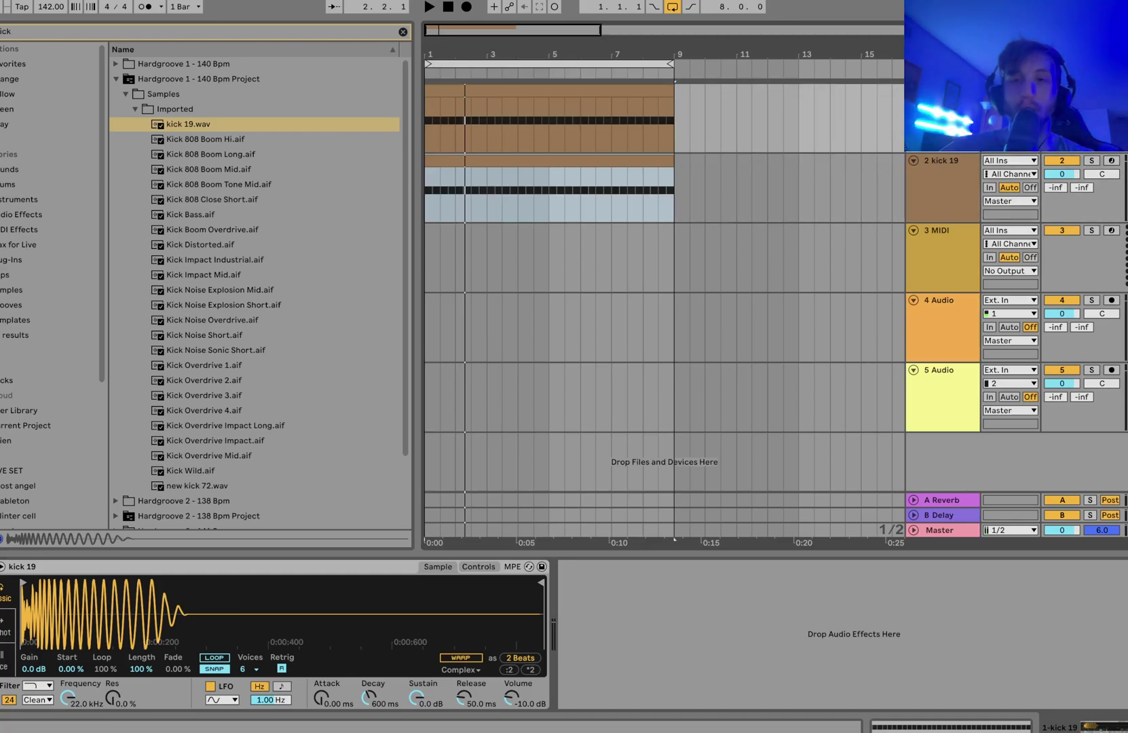
pyautogui.click(509, 670)
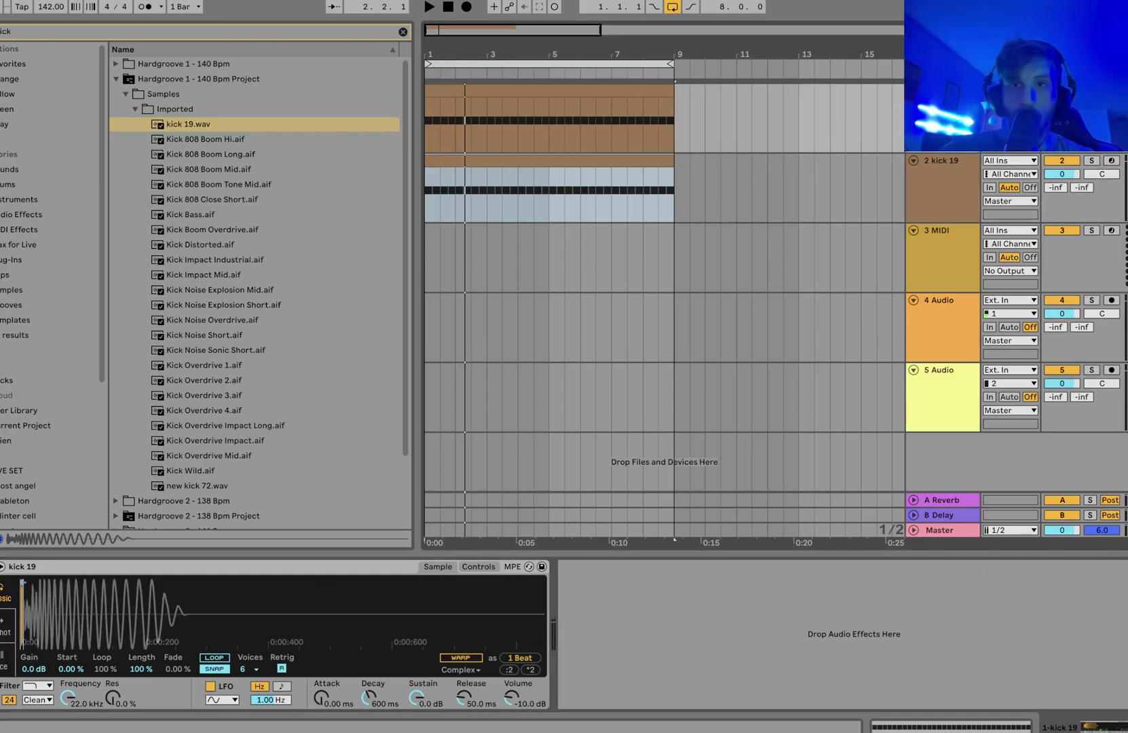
pyautogui.click(498, 79)
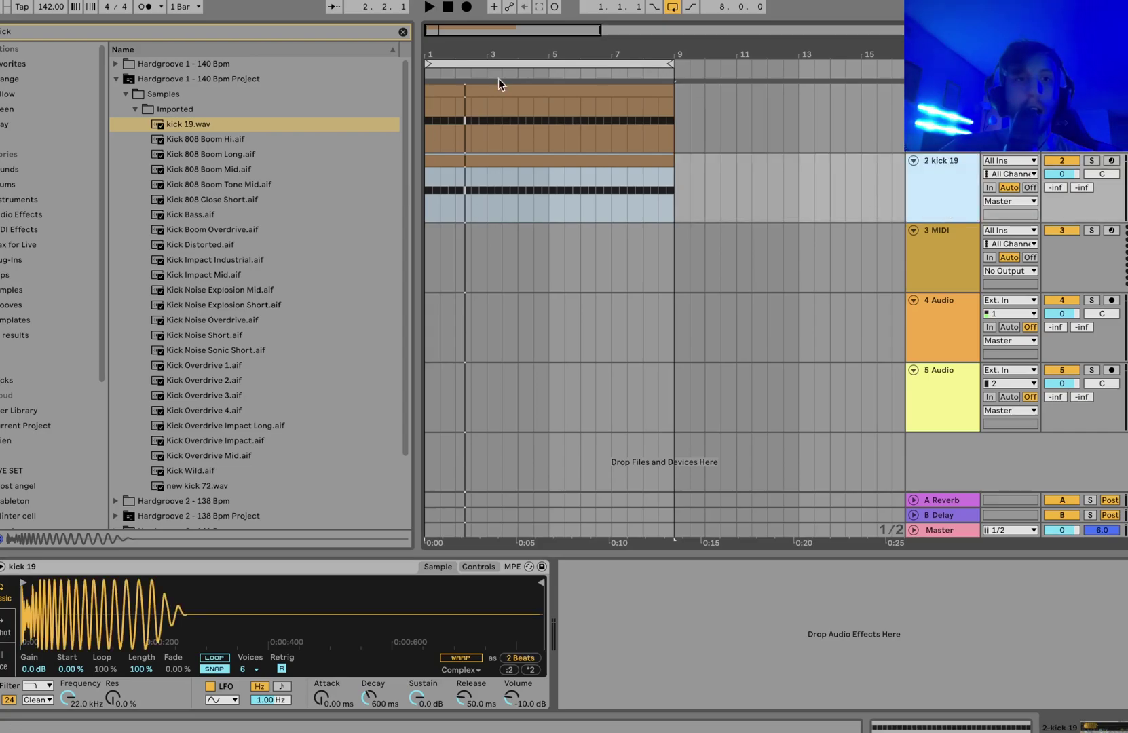
pyautogui.scroll(-3, 348, 201)
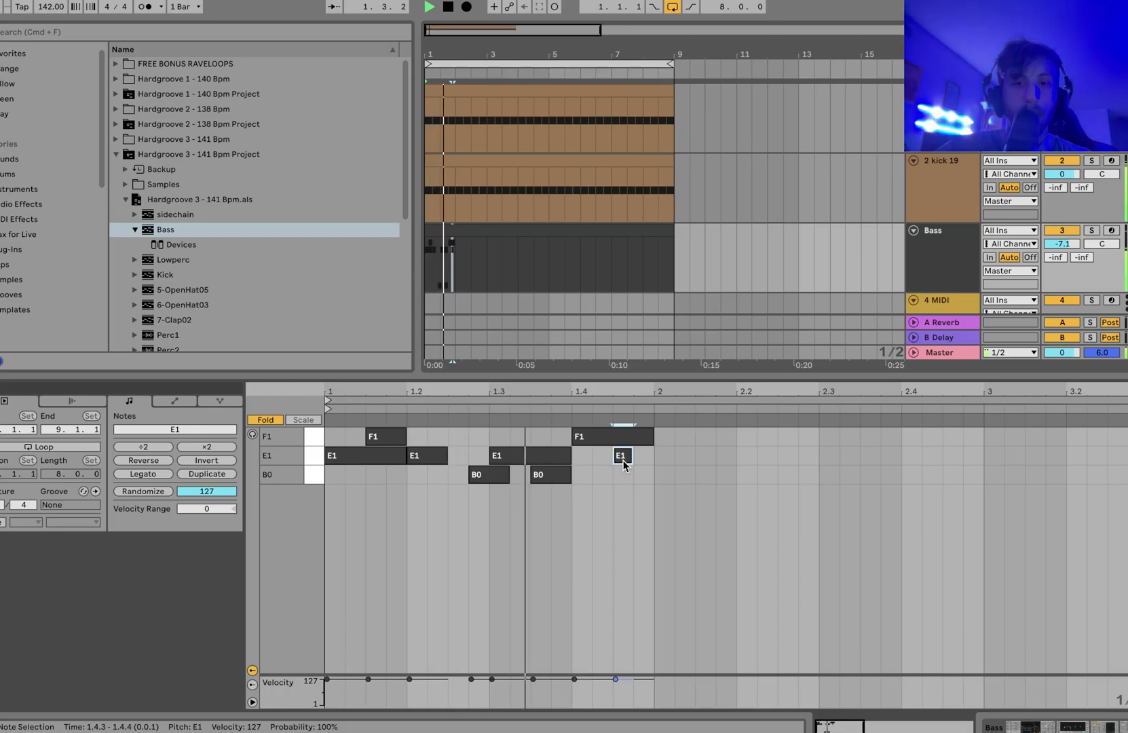
# Step: Repeat the bass notes into bar 2 and extend the Bass clip to bar 9
pyautogui.press('super+a')
pyautogui.press('super+d')
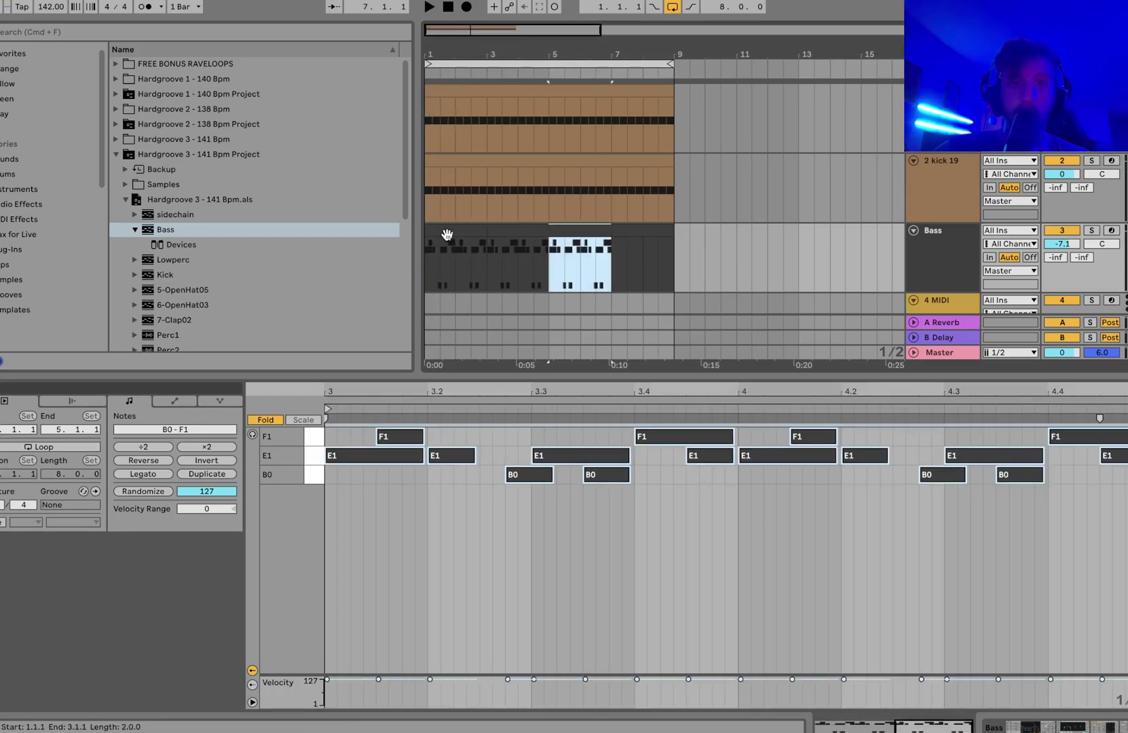
pyautogui.press('super+d')
pyautogui.keyDown('shift'); pyautogui.click(448, 232); pyautogui.keyUp('shift')
# Step: Compare the bass with EQ Eight and Operator's filter bypassed, then re-enable both
pyautogui.click(936, 260)
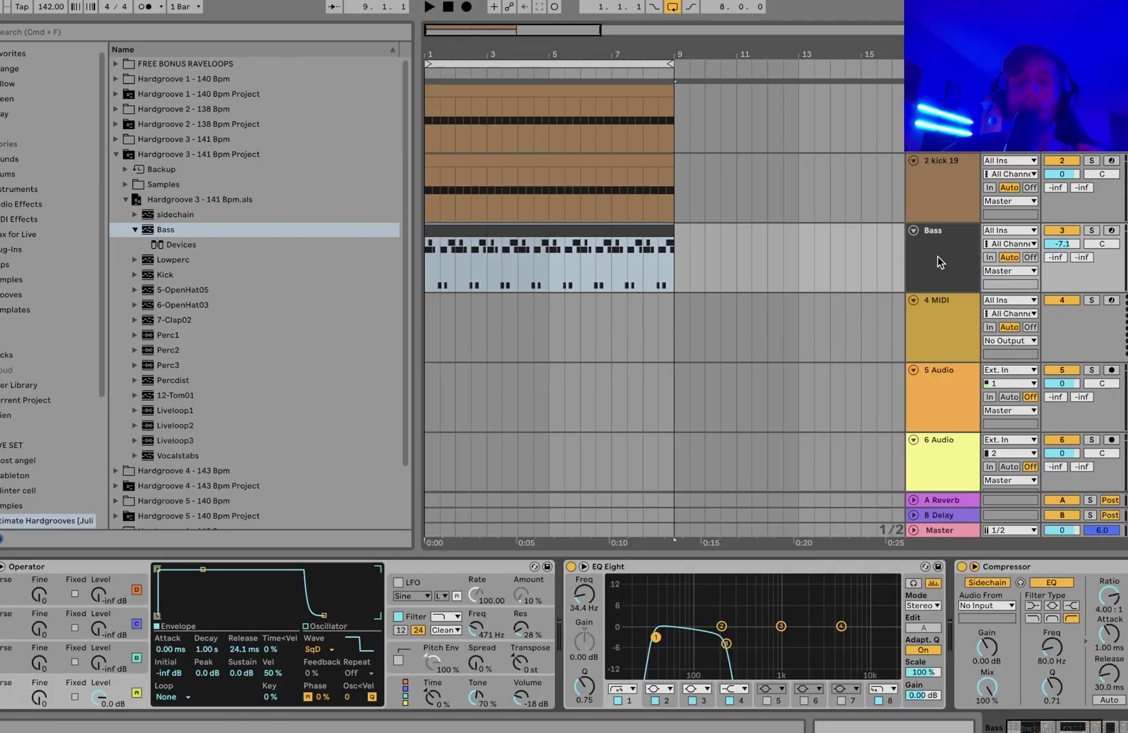
pyautogui.click(570, 567)
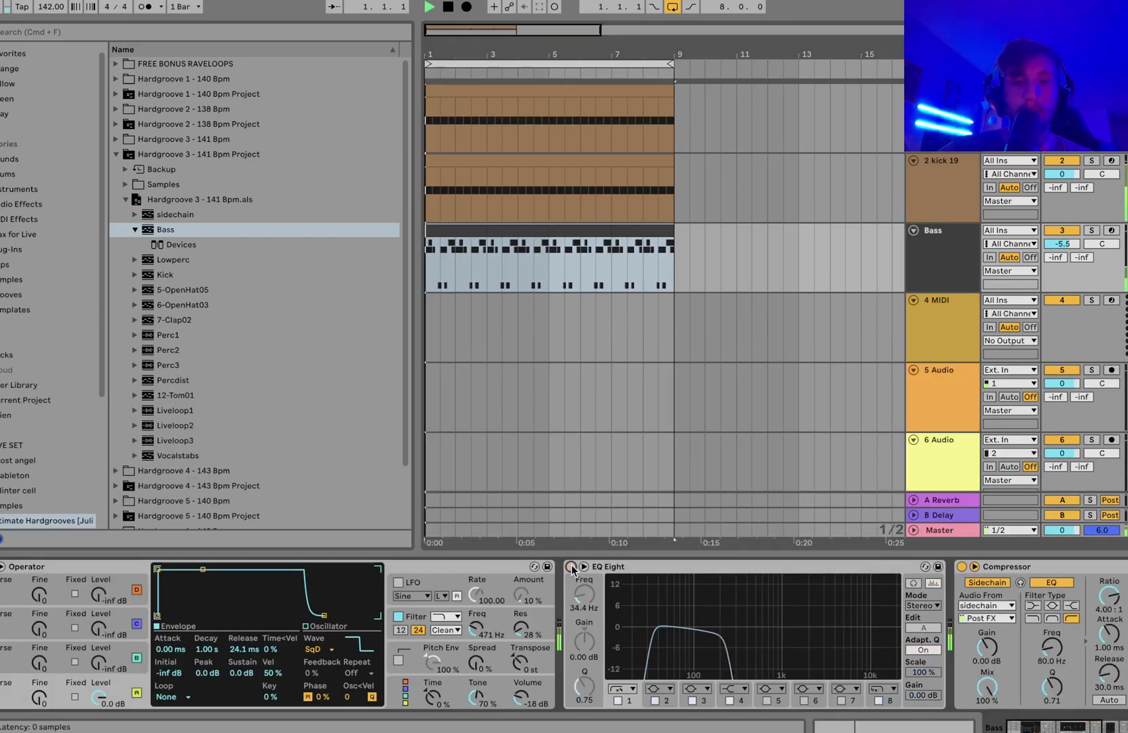
pyautogui.press('space')
pyautogui.click(399, 616)
pyautogui.click(131, 687)
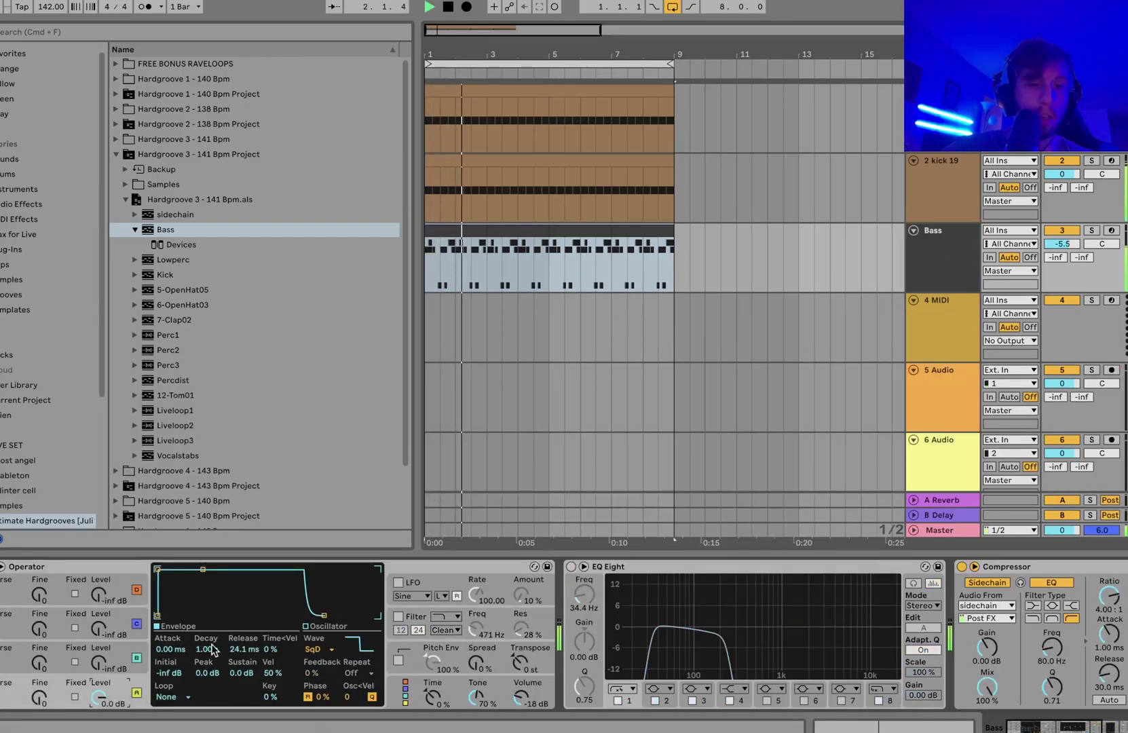
pyautogui.click(399, 617)
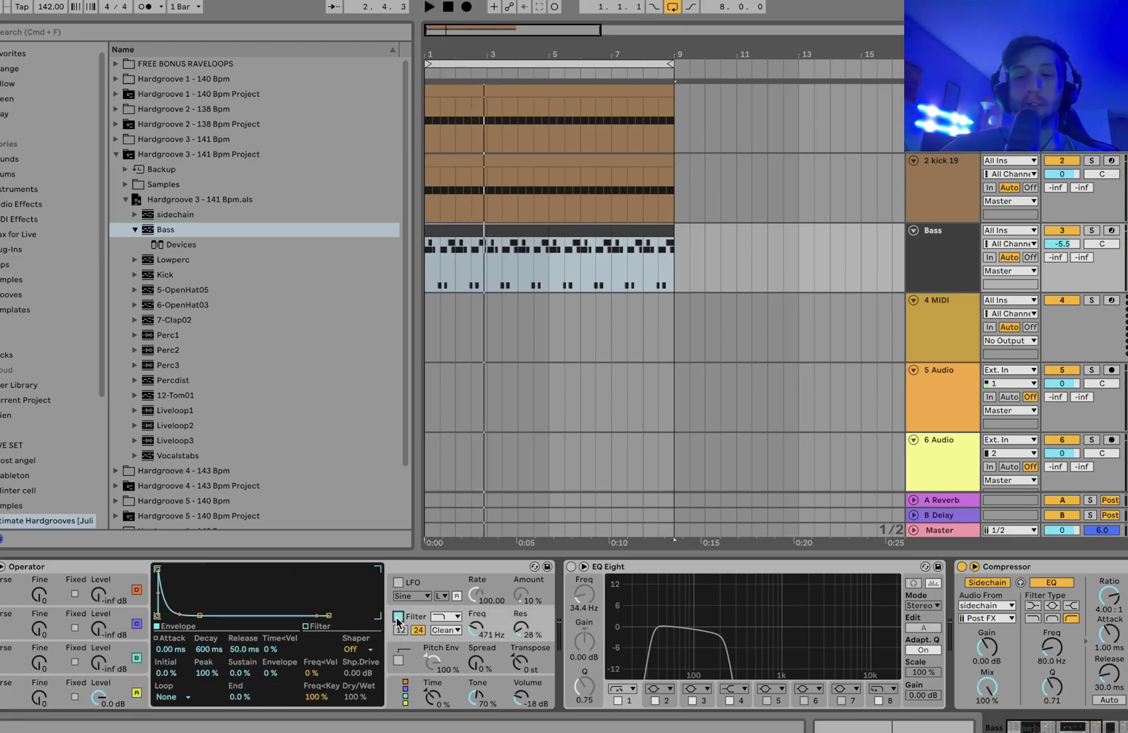
pyautogui.click(570, 566)
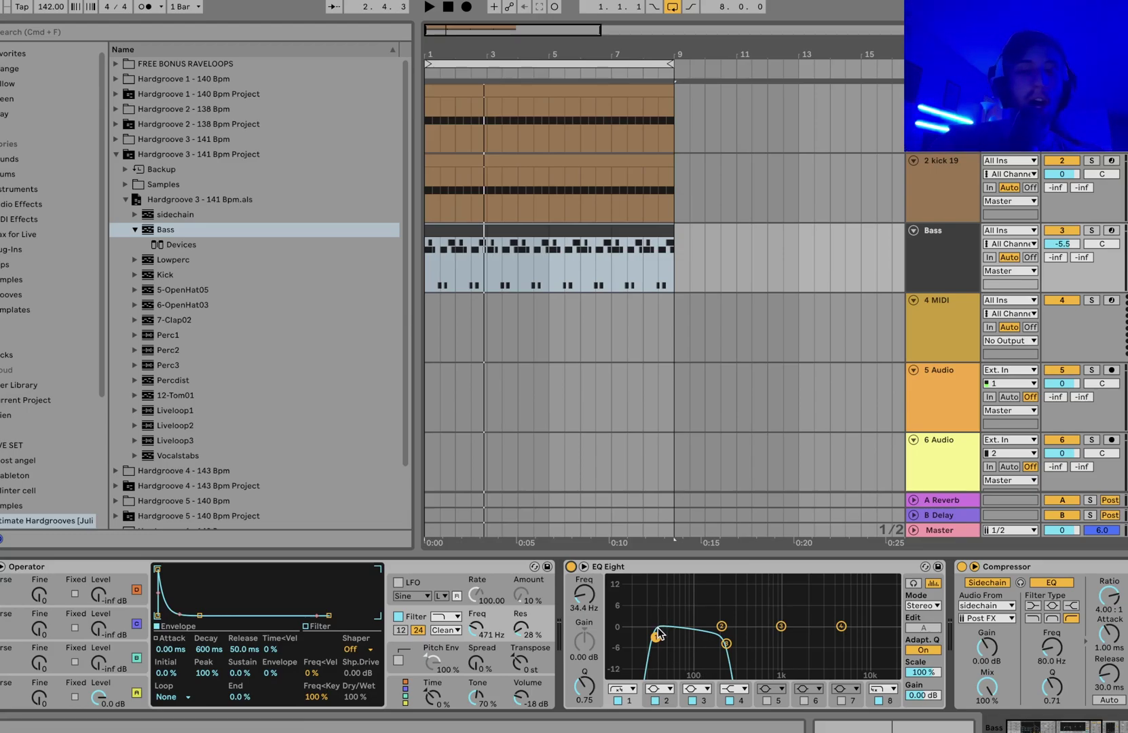
# Step: Check another EQ band and set the Bass track volume to −5.2 dB
pyautogui.click(727, 644)
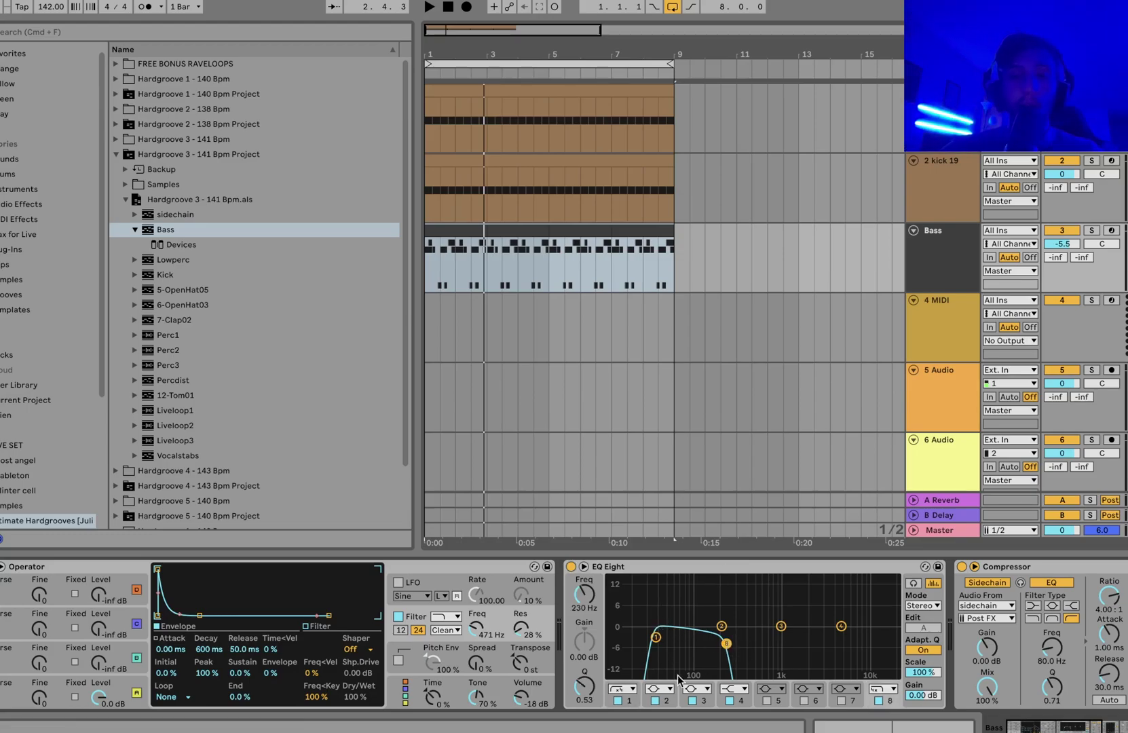
pyautogui.hscroll(5, 614, 618)
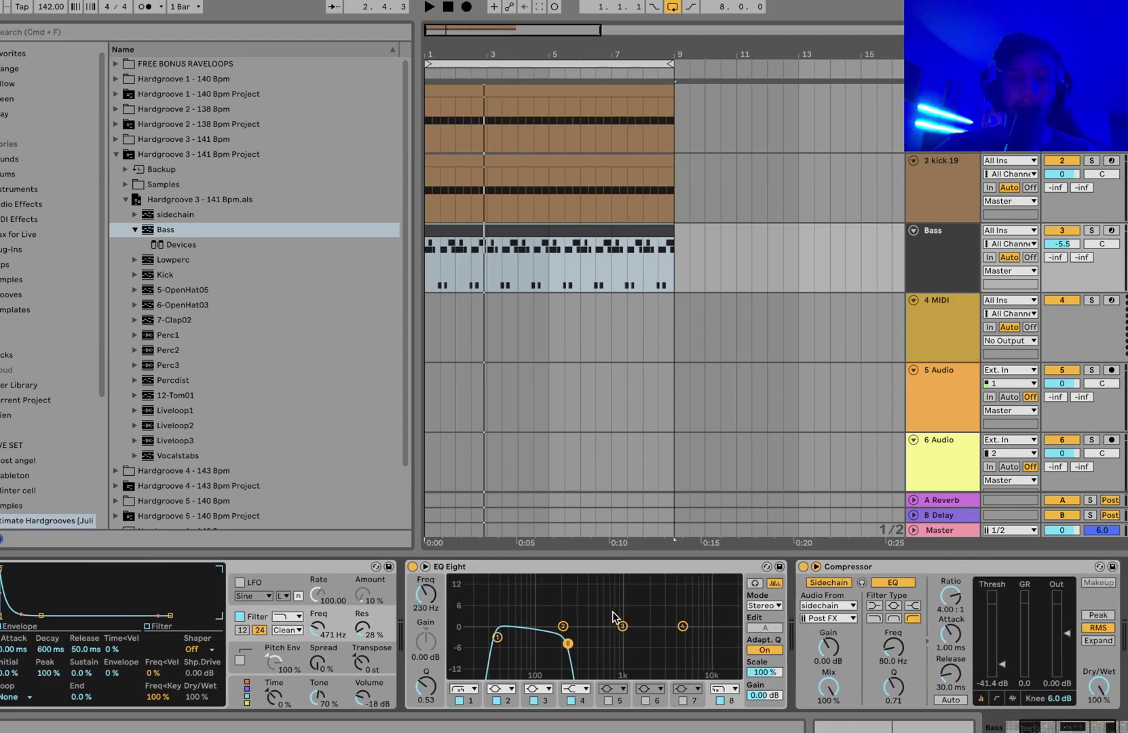
pyautogui.press('space')
pyautogui.press('space')
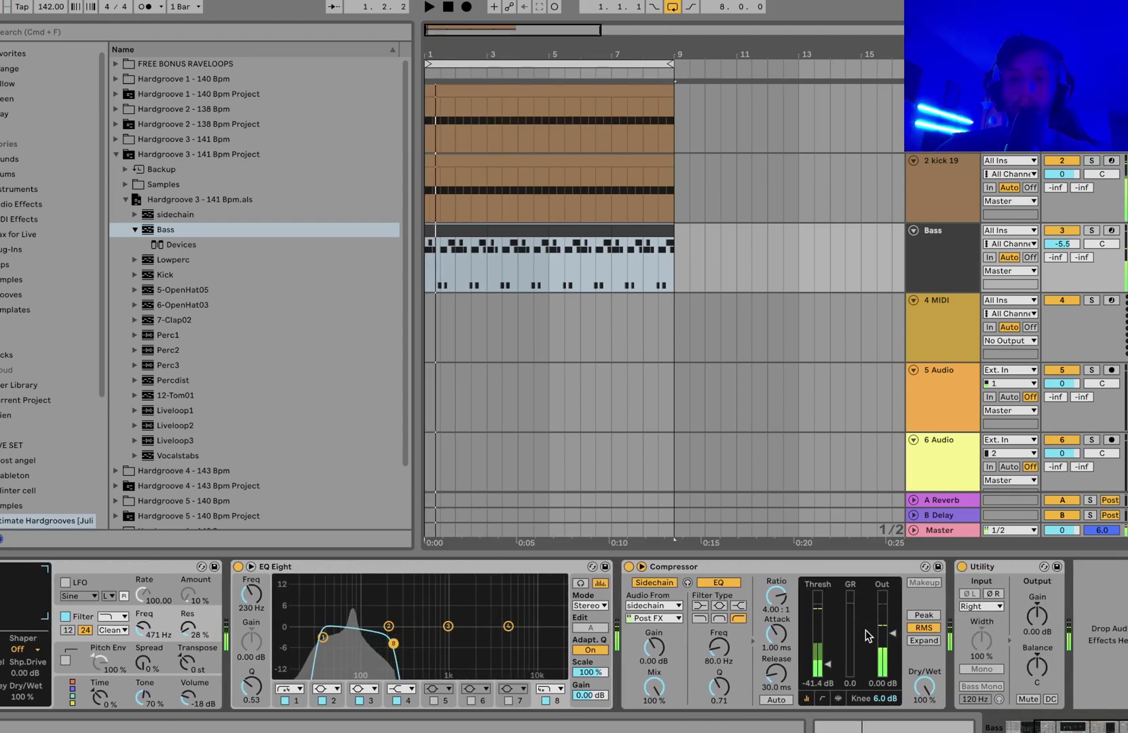
pyautogui.press('space')
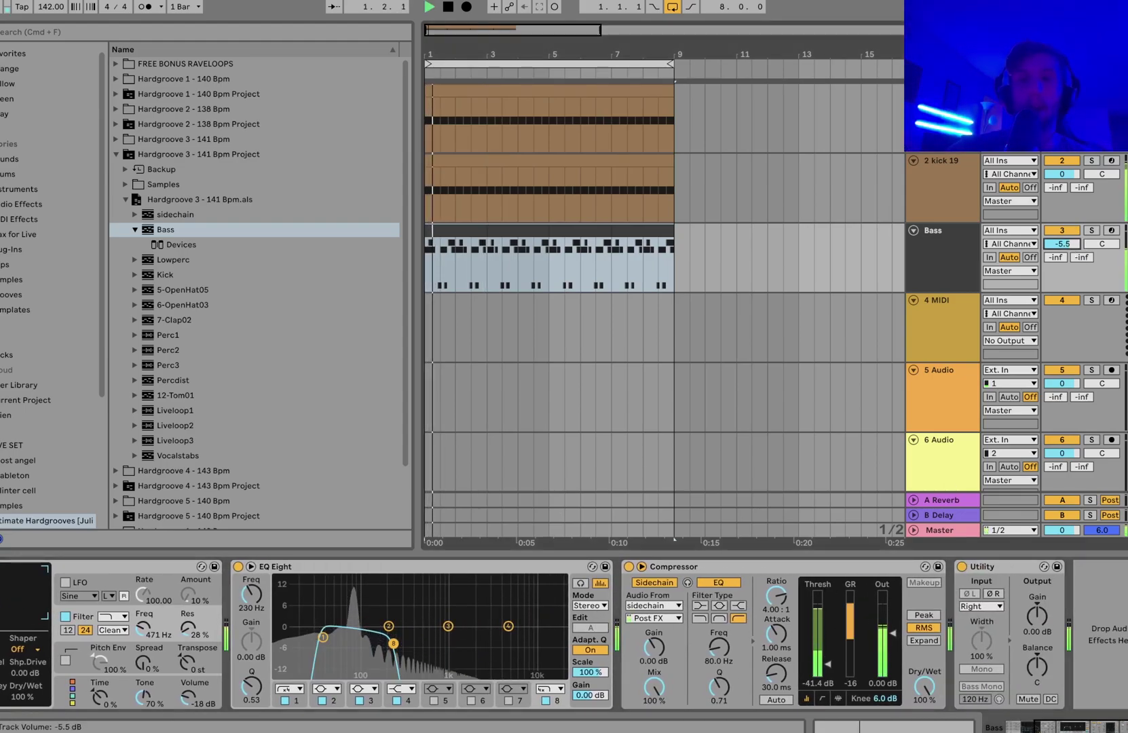
pyautogui.moveTo(1065, 245); pyautogui.dragTo(1065, 242)
pyautogui.click(950, 327)
pyautogui.press('space')
# Step: Load the 707 Rok With-U Kit drum preset onto track 4
pyautogui.click(61, 174)
pyautogui.scroll(-5, 206, 142)
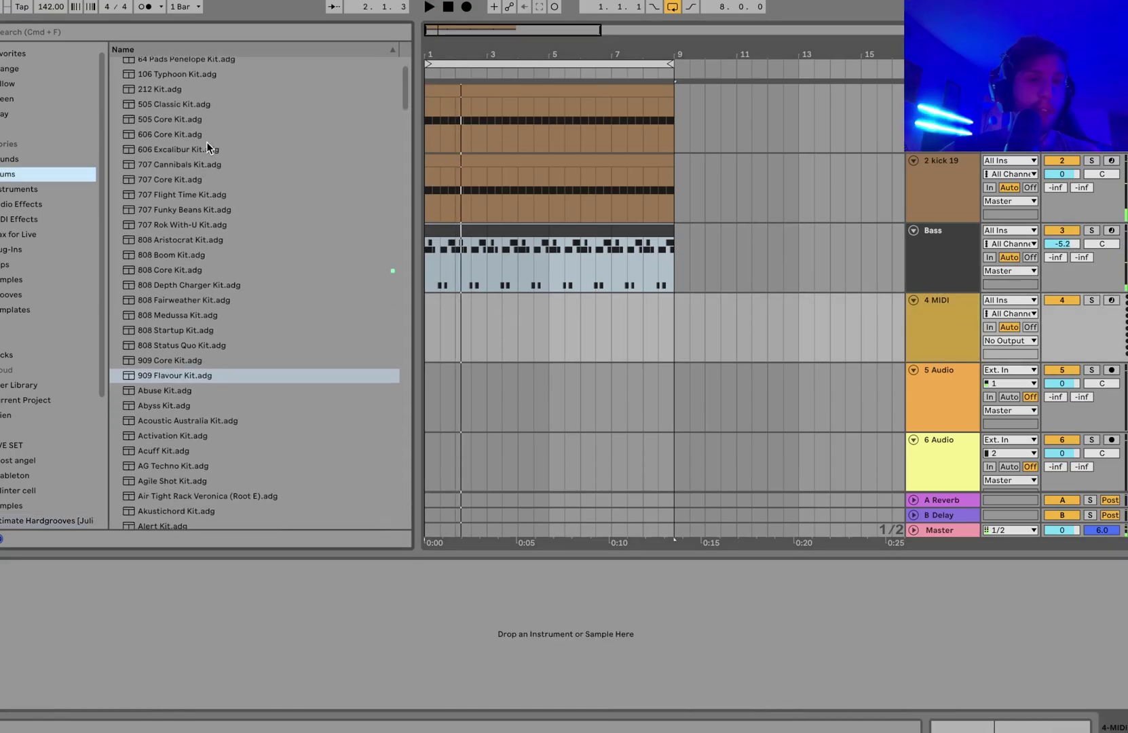
pyautogui.scroll(3, 162, 201)
pyautogui.doubleClick(252, 174)
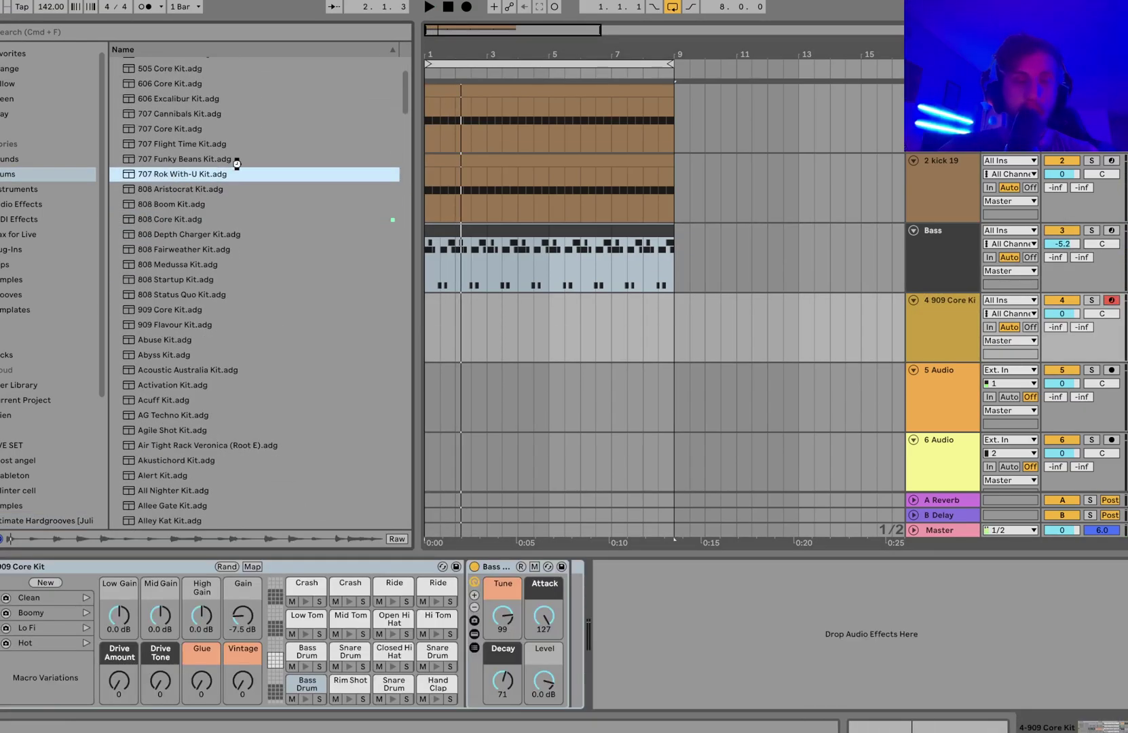
pyautogui.click(526, 347)
# Step: Create a looped two-bar drum clip and add a Tom-707-Low note at 1.3.3
pyautogui.moveTo(482, 339); pyautogui.dragTo(367, 330)
pyautogui.press('super+shift+m')
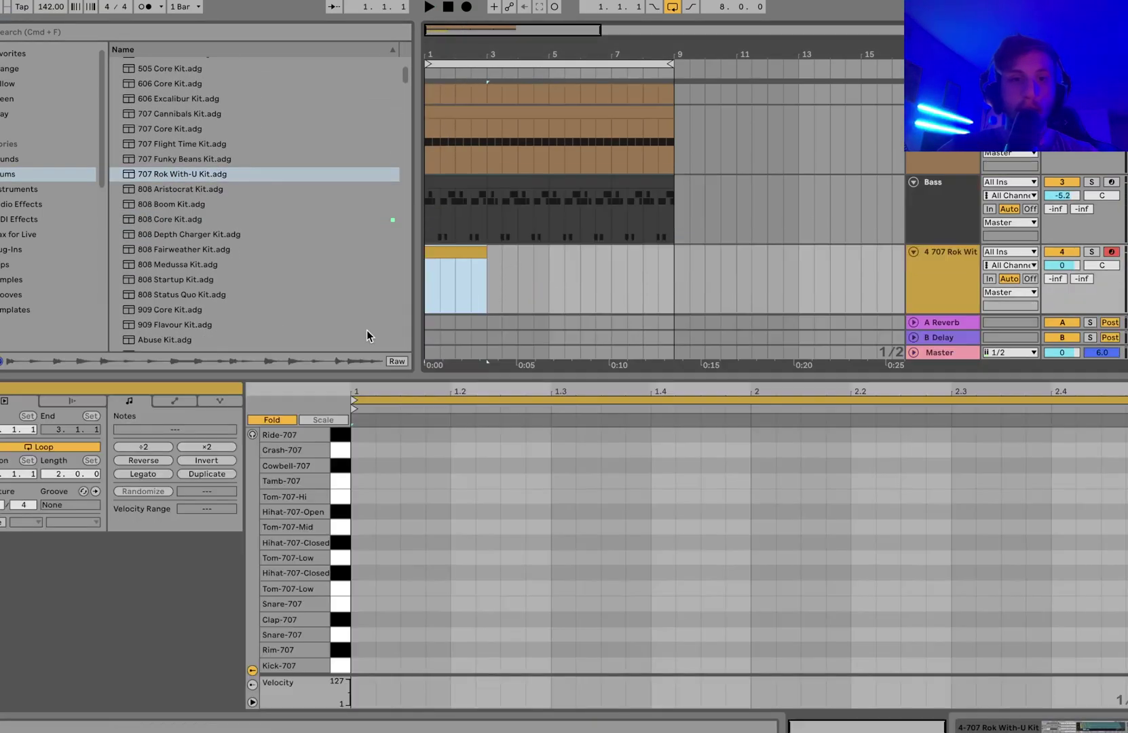
pyautogui.press('super+l')
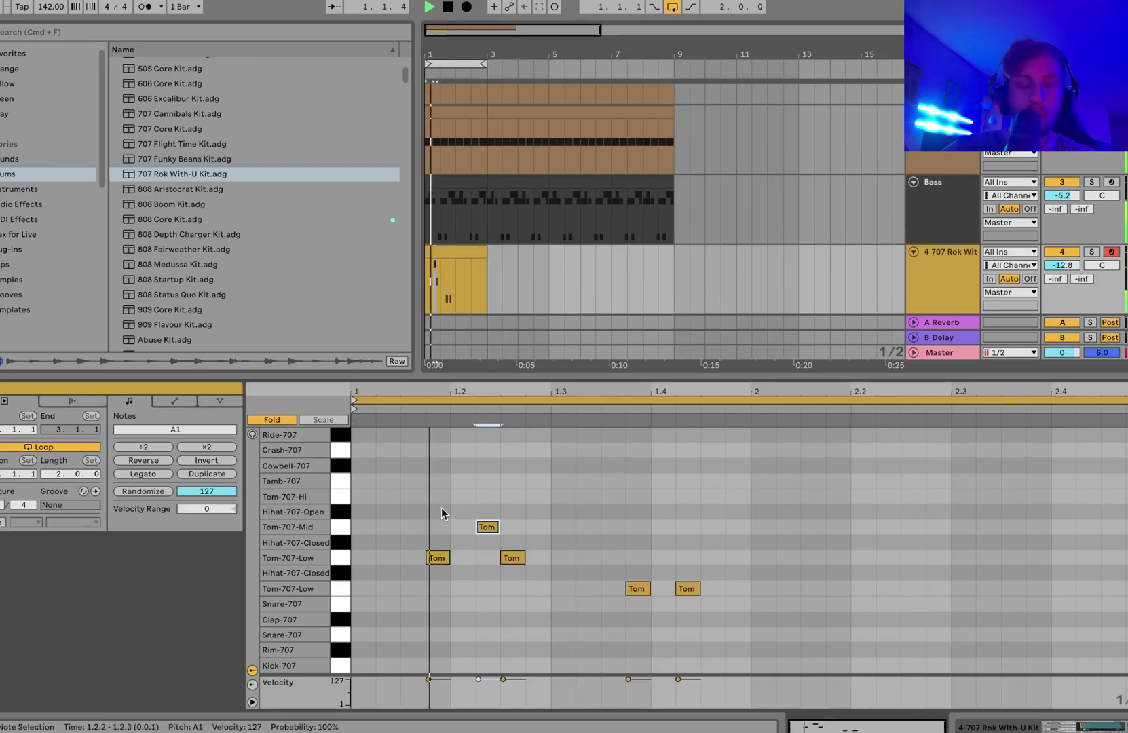
pyautogui.doubleClick(608, 528)
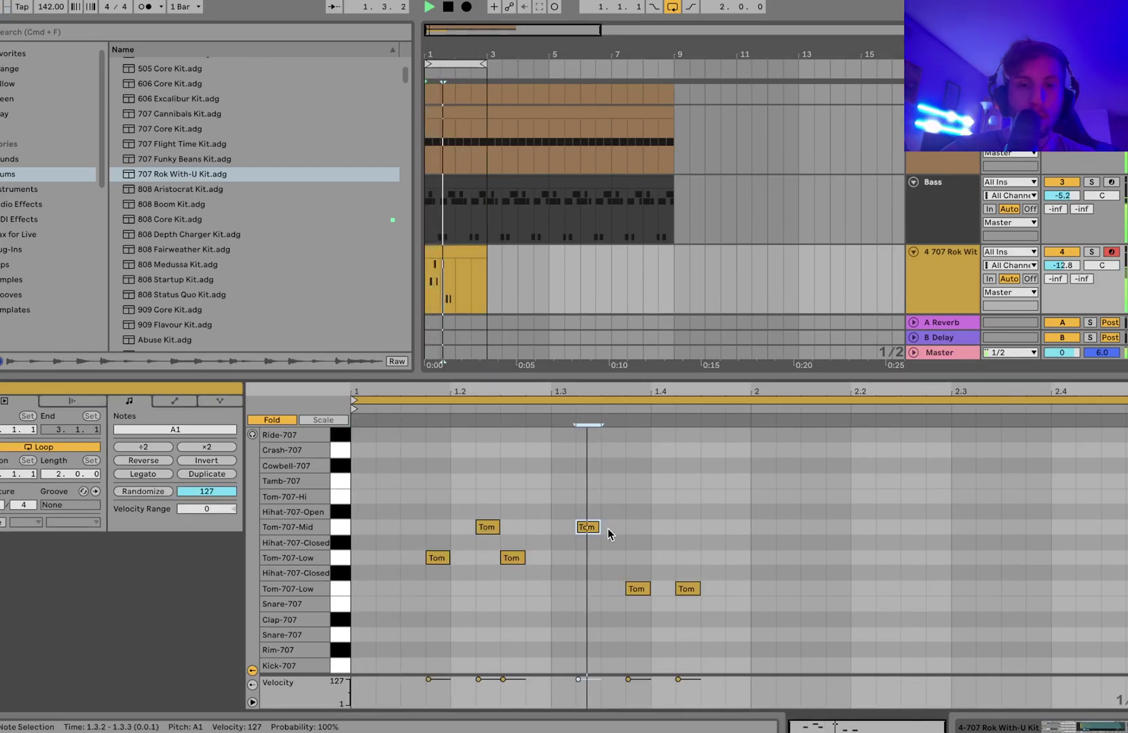
pyautogui.press('Down')
pyautogui.press('Down')
pyautogui.press('Left')
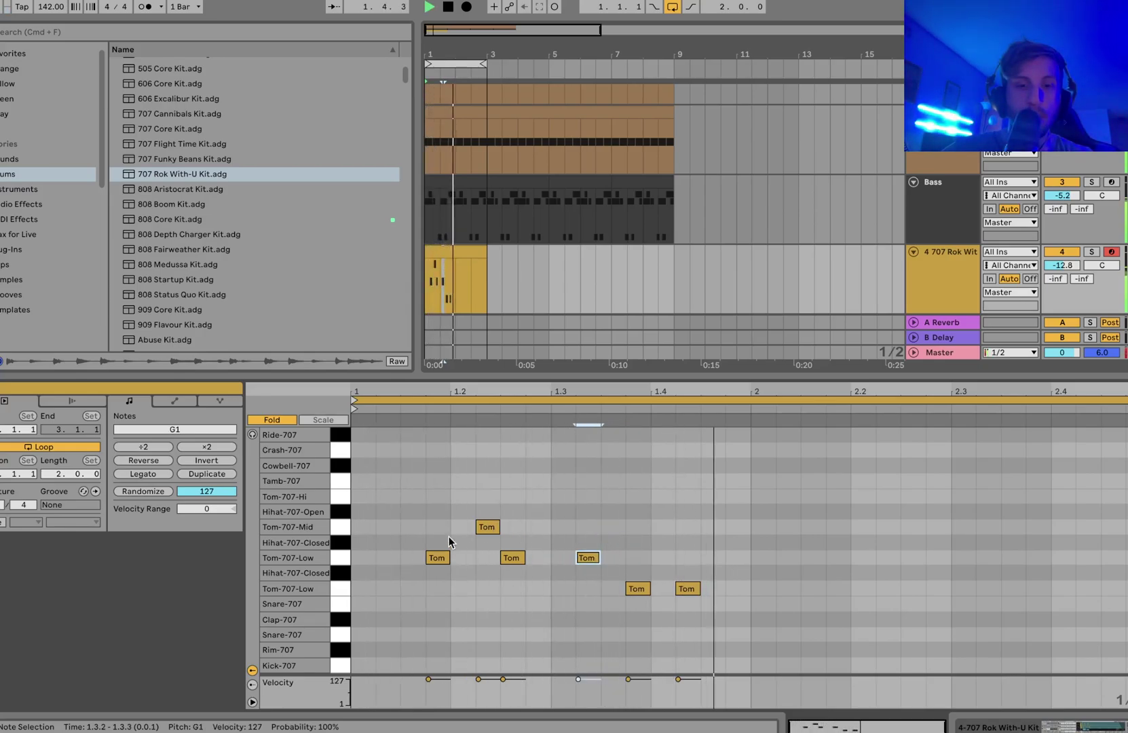
pyautogui.press('Right')
pyautogui.press('space')
# Step: Duplicate the tom pattern into the next bar, then extend and loop the clip through bar 9
pyautogui.moveTo(432, 498); pyautogui.dragTo(759, 613)
pyautogui.press('super+d')
pyautogui.press('super+a')
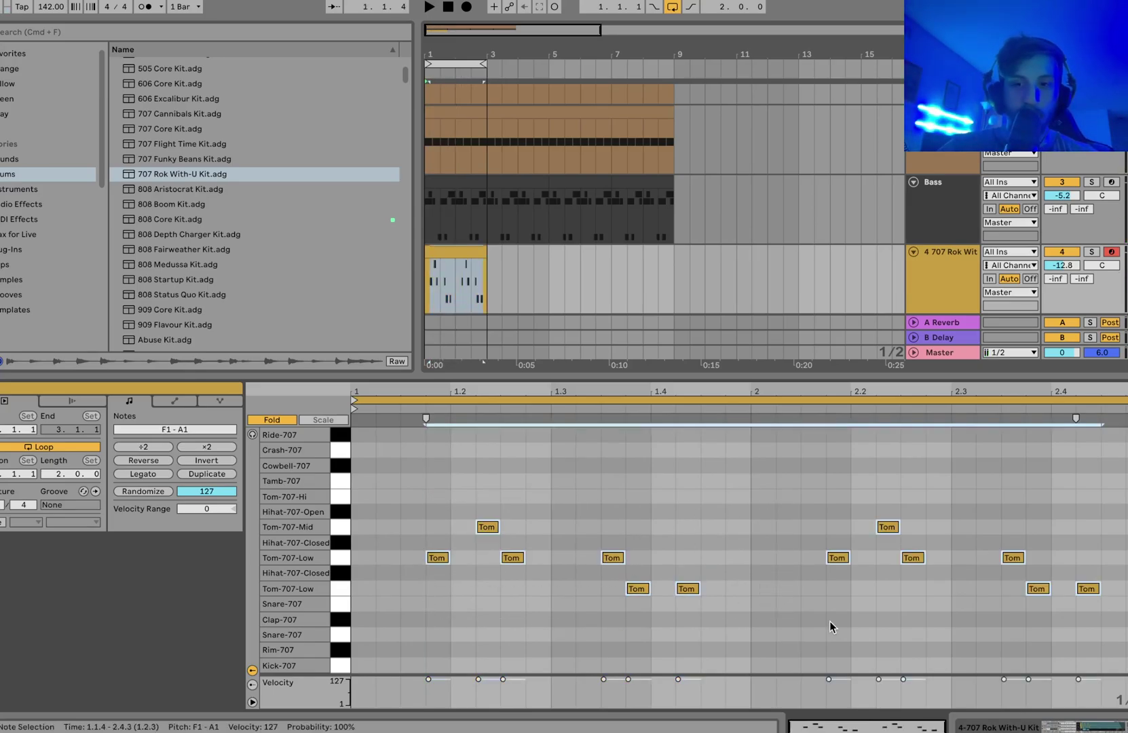
pyautogui.moveTo(486, 262); pyautogui.dragTo(666, 261)
pyautogui.press('super+l')
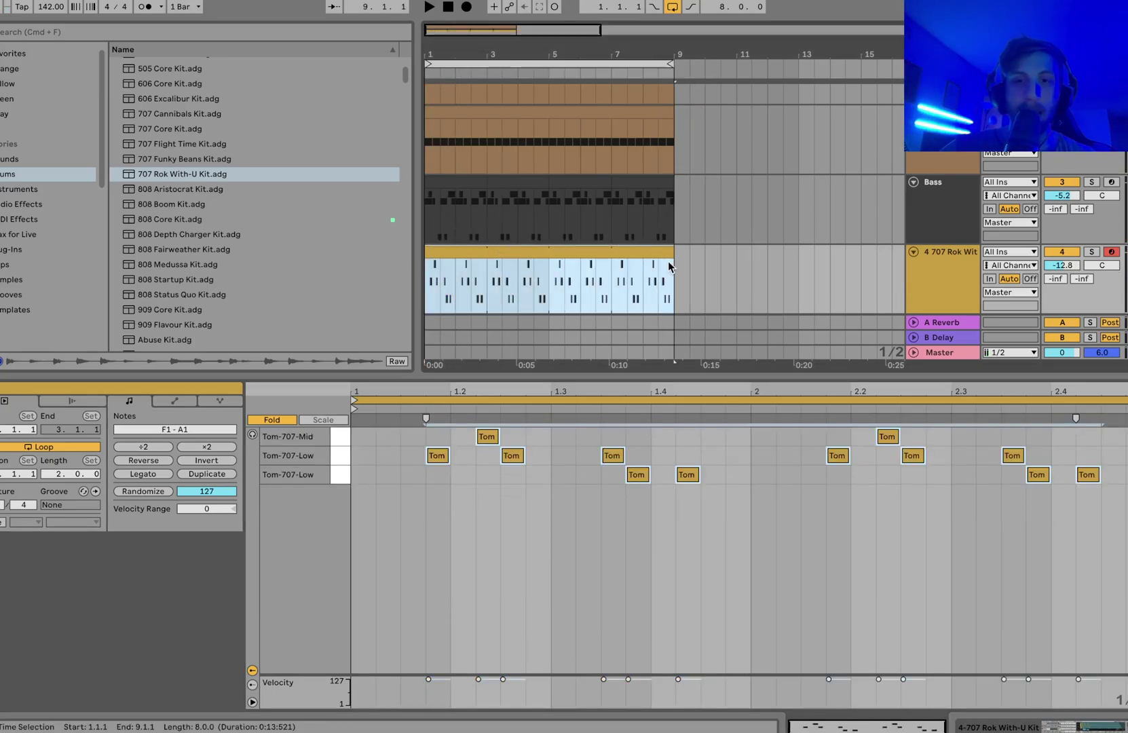
# Step: Transpose the 707 kit's pads down 5 semitones, copying the value to all siblings
pyautogui.click(940, 309)
pyautogui.press('space')
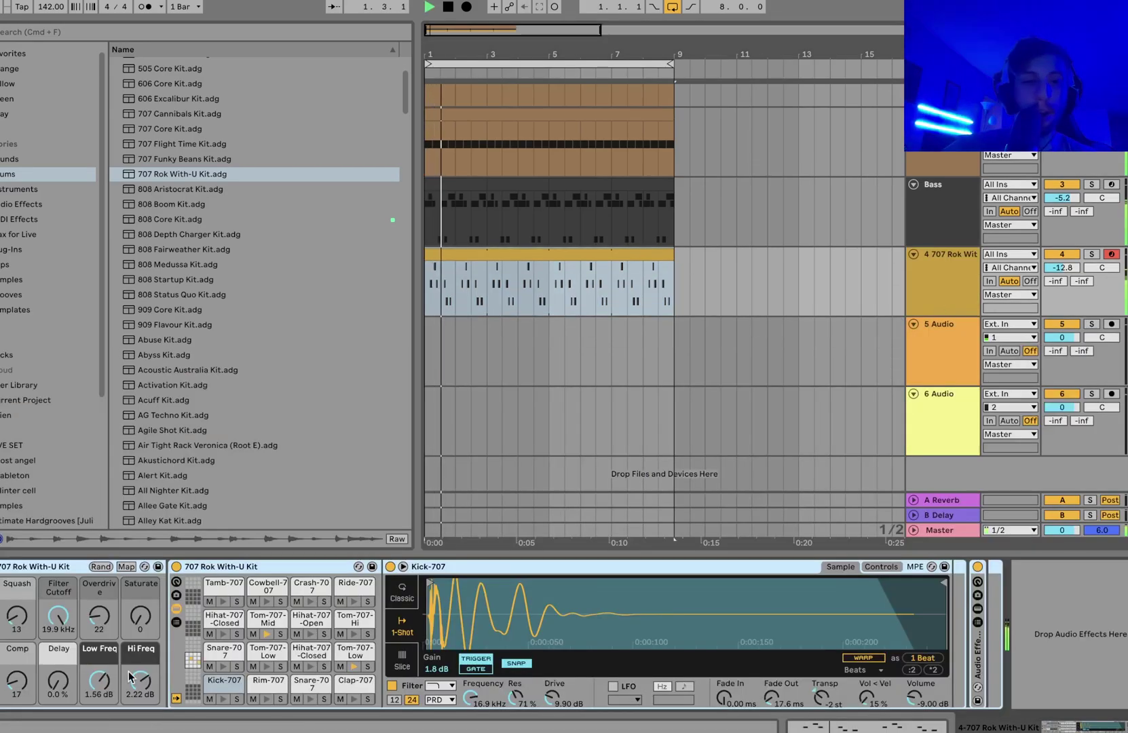
pyautogui.moveTo(821, 697); pyautogui.dragTo(822, 709)
pyautogui.rightClick(820, 697)
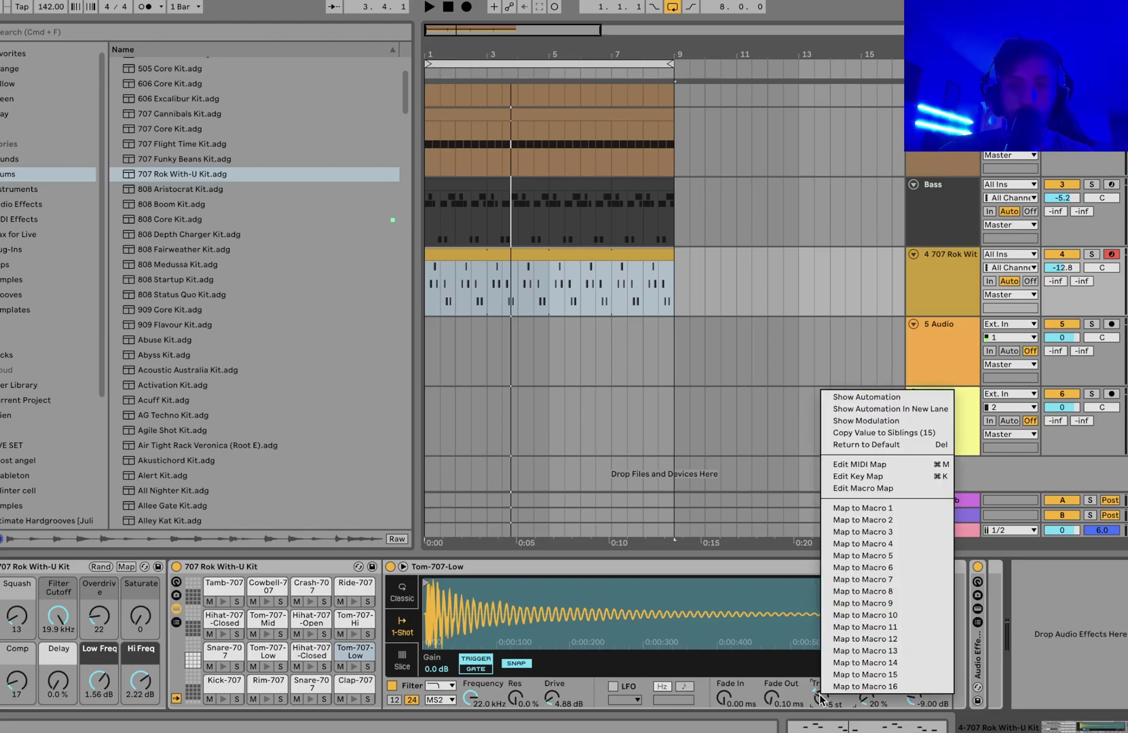
pyautogui.click(890, 433)
pyautogui.press('space')
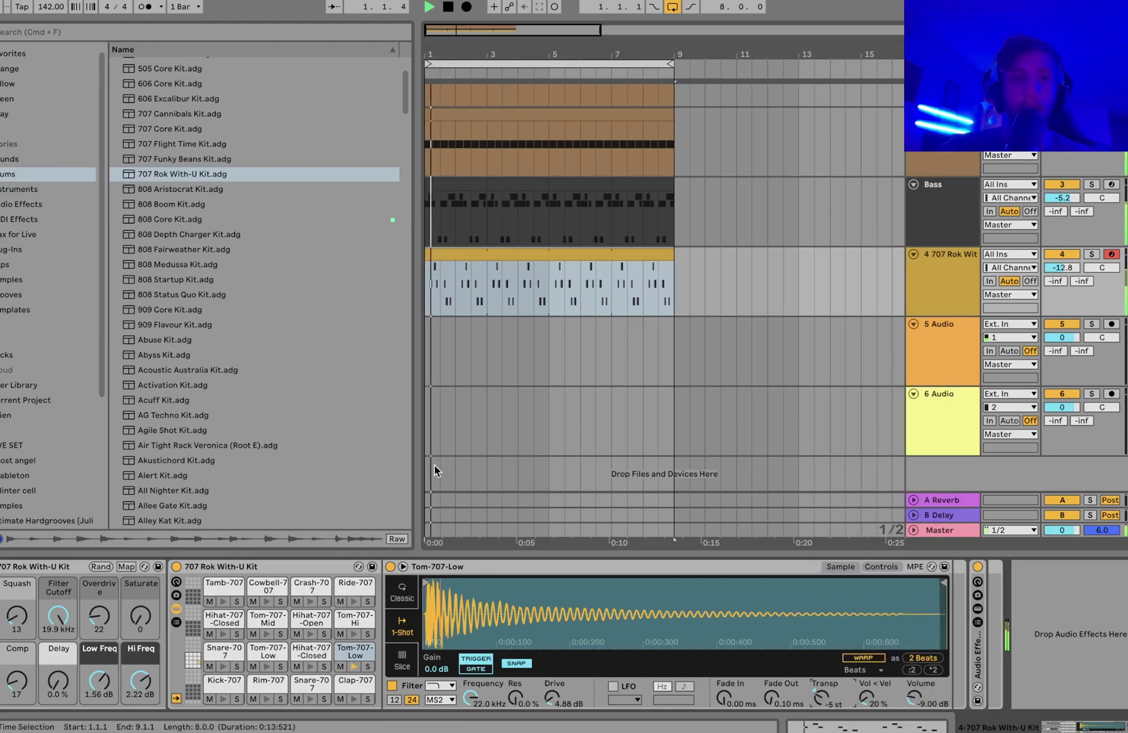
# Step: Add a Utility effect to the drum kit and set it to mono
pyautogui.click(19, 204)
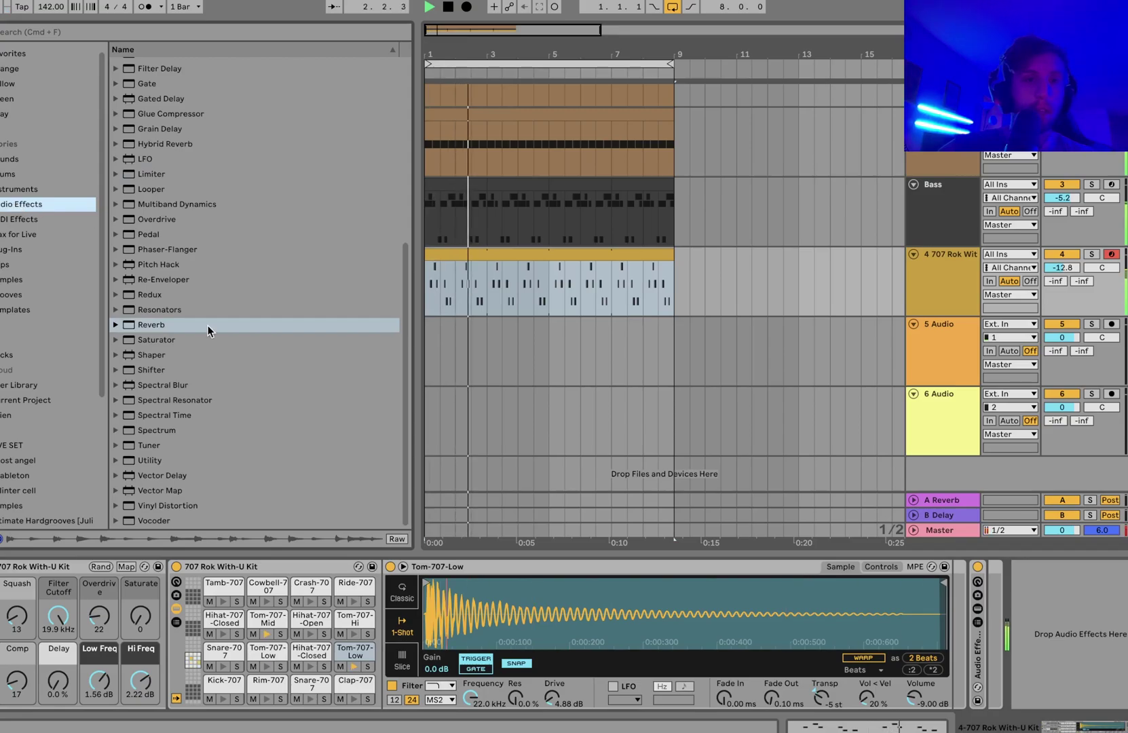
pyautogui.doubleClick(153, 462)
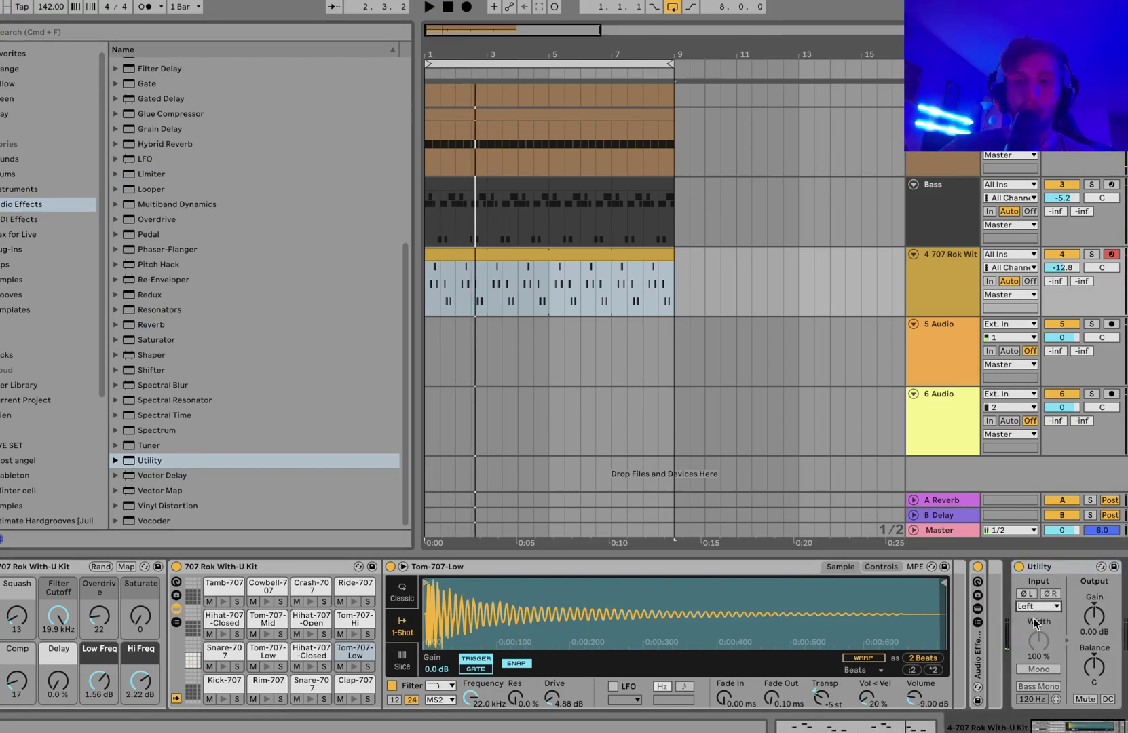
pyautogui.click(1052, 606)
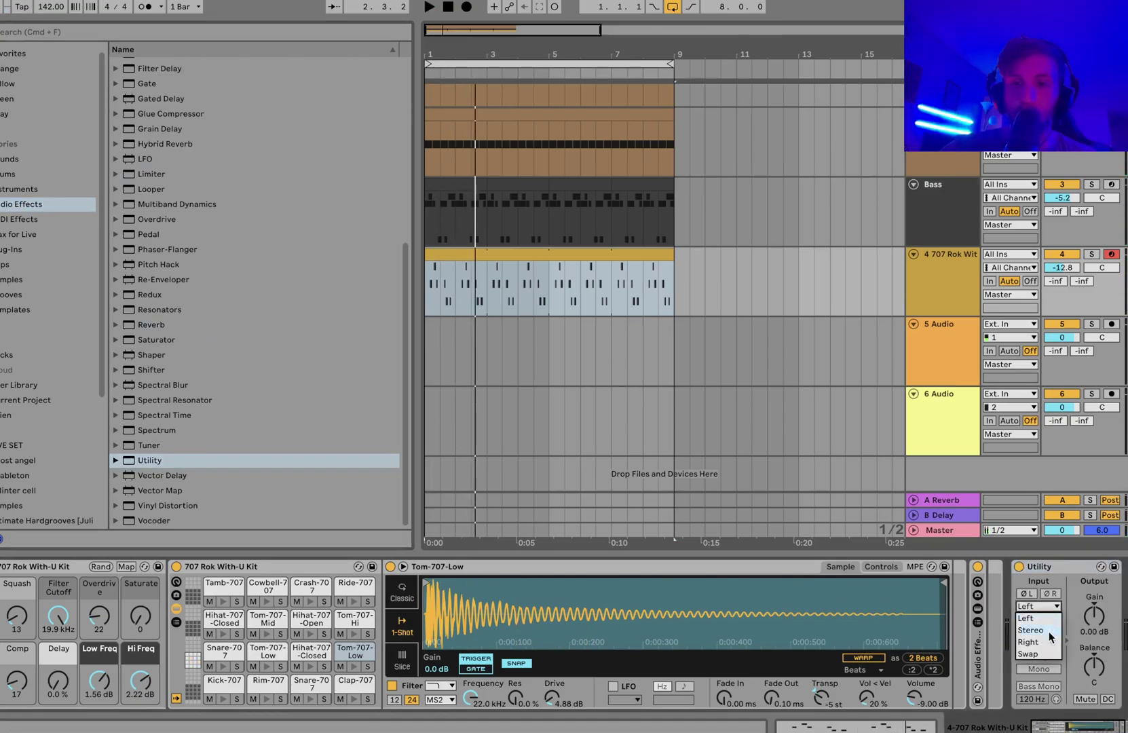
pyautogui.click(1038, 670)
pyautogui.press('space')
pyautogui.scroll(5, 251, 357)
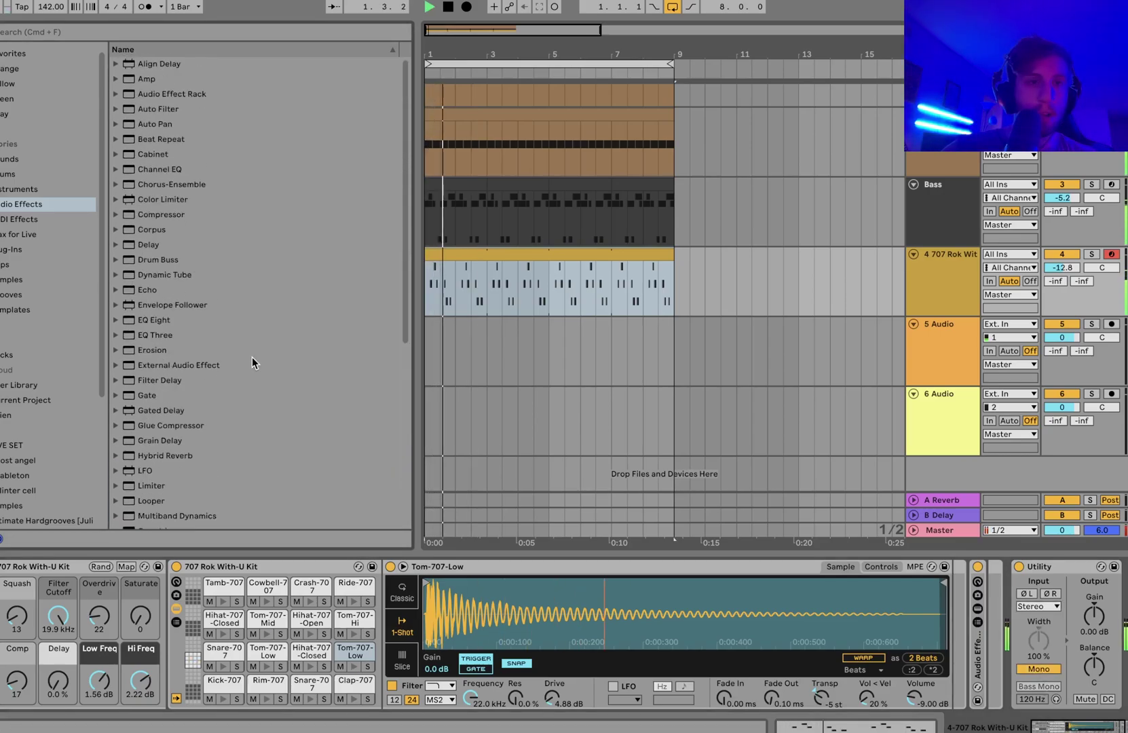
pyautogui.press('space')
# Step: Raise the Bass EQ Eight top band to 2.20 kHz and lower the drum kit volume slightly
pyautogui.click(961, 217)
pyautogui.press('space')
pyautogui.moveTo(393, 643); pyautogui.dragTo(446, 637)
pyautogui.moveTo(1063, 268); pyautogui.dragTo(1065, 275)
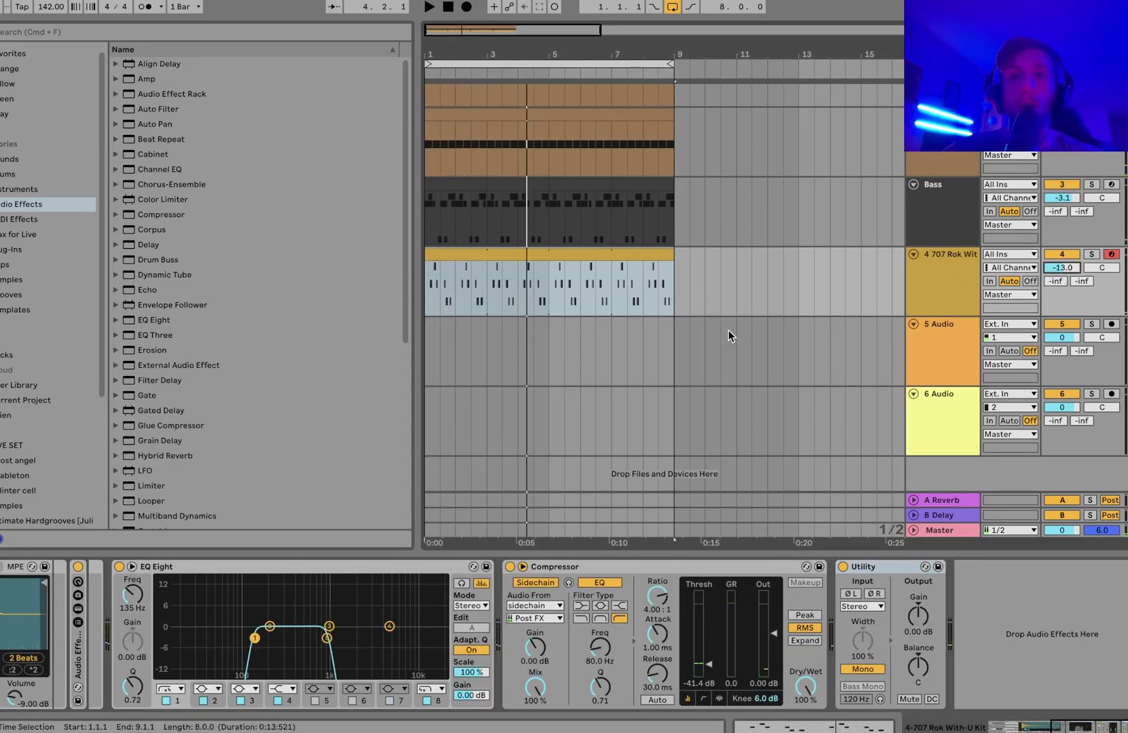
pyautogui.click(527, 245)
# Step: Preview the hi-hat samples in the Imported folder and add OpenHat05 with its hat pattern
pyautogui.click(527, 252)
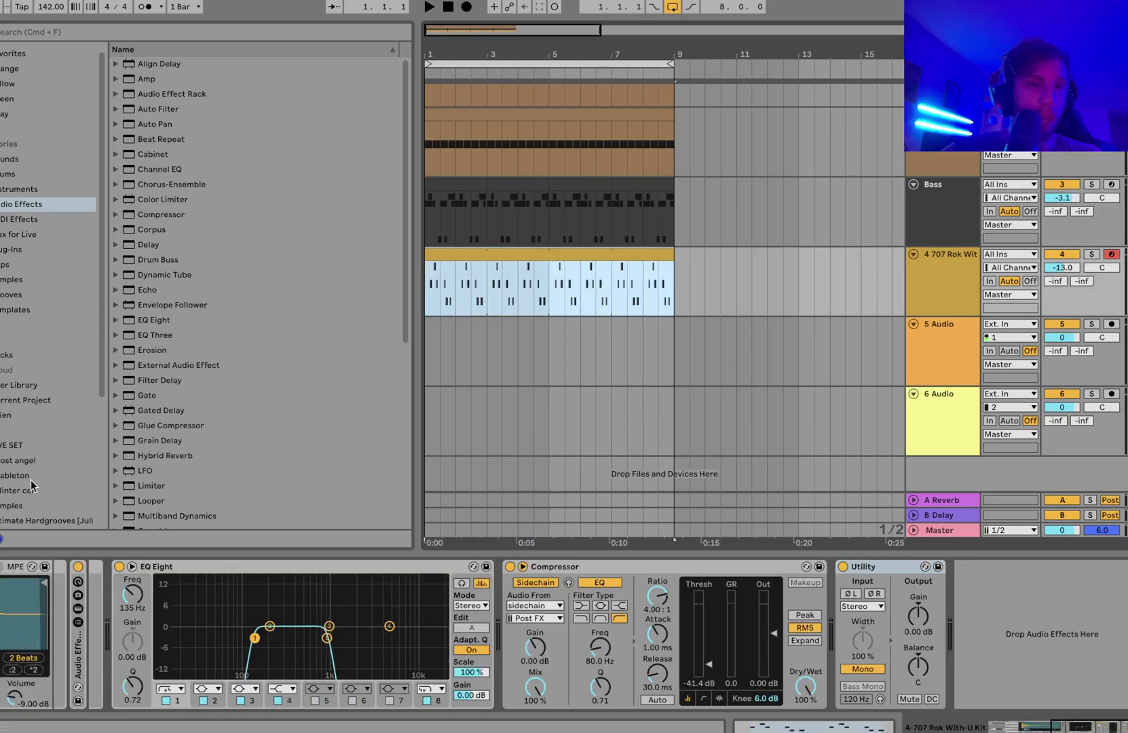
pyautogui.scroll(-5, 8, 486)
pyautogui.click(135, 200)
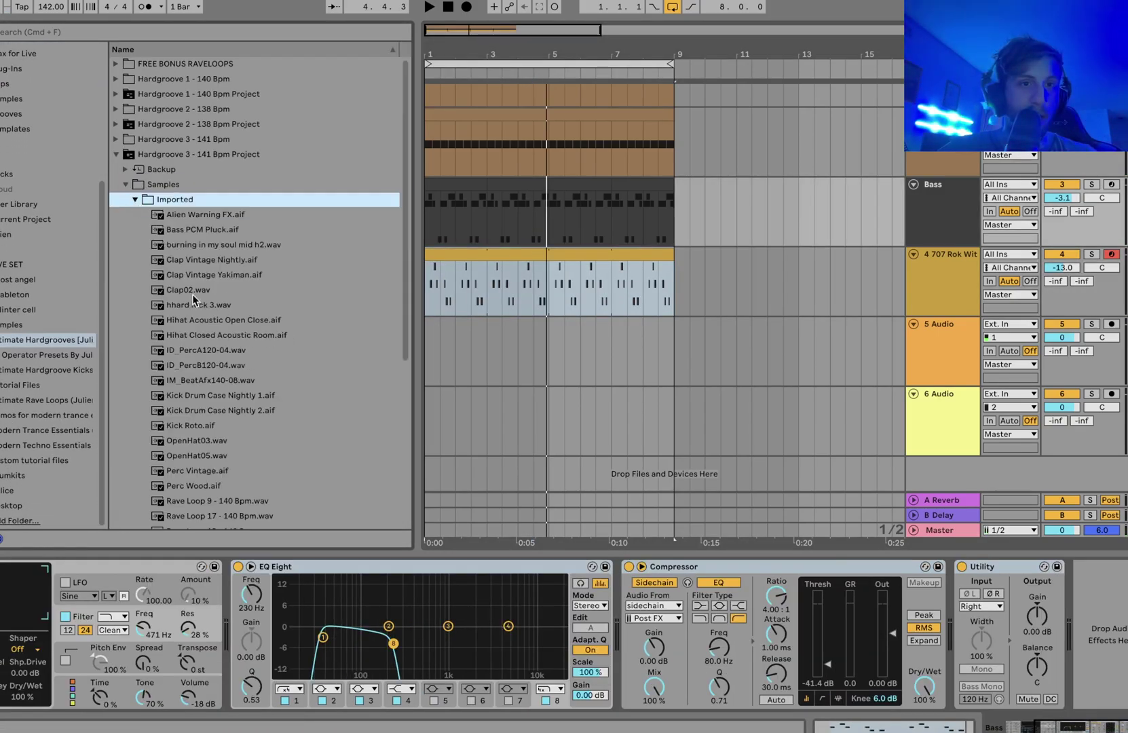
pyautogui.click(192, 320)
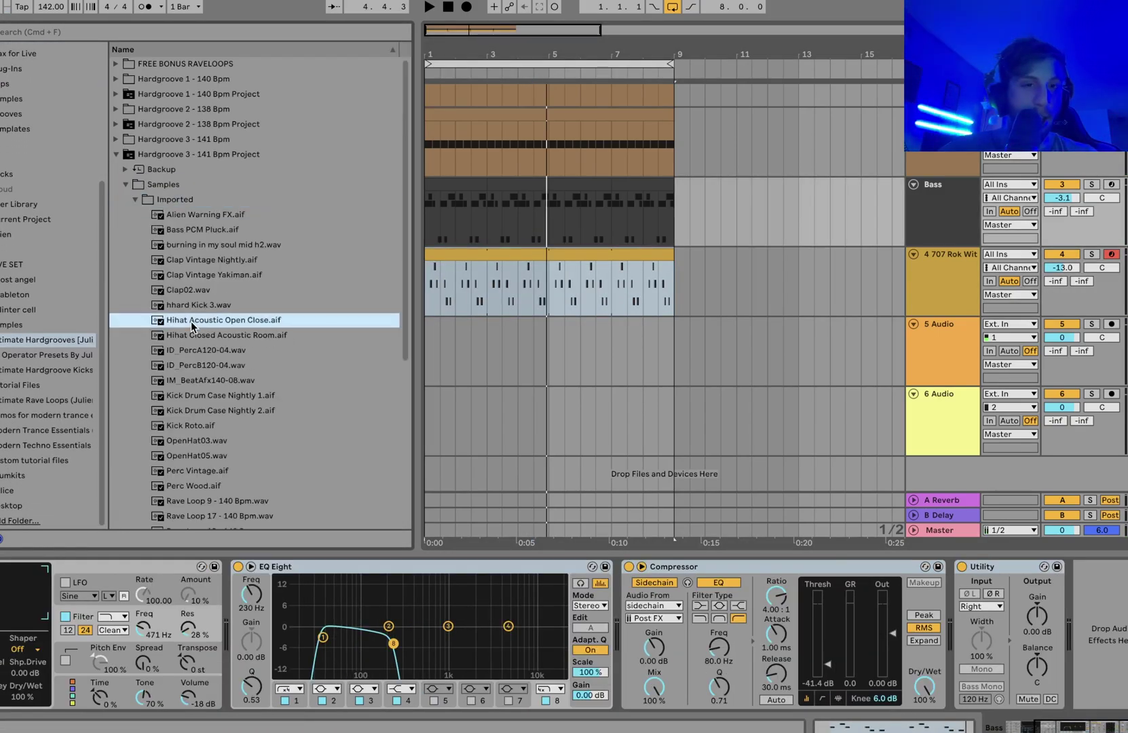
pyautogui.press('Down')
pyautogui.press('Down')
pyautogui.press('Down')
pyautogui.press('Down')
pyautogui.press('Down')
pyautogui.press('Down')
pyautogui.press('Down')
pyautogui.press('Down')
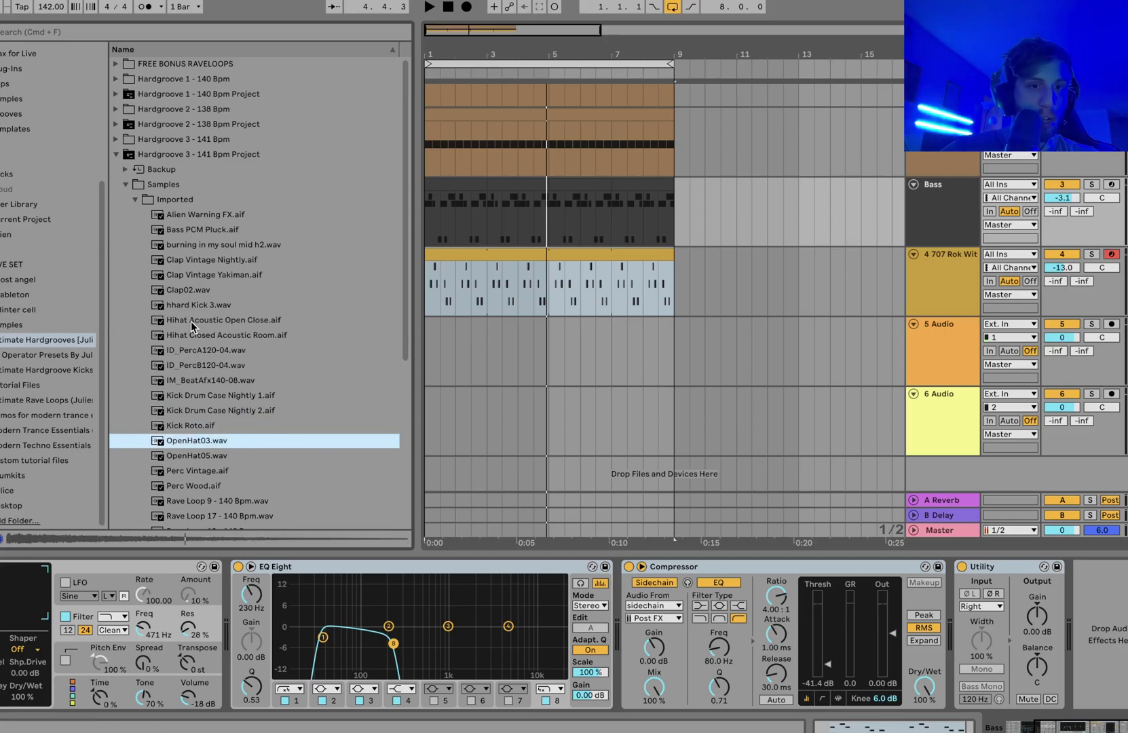
pyautogui.press('Down')
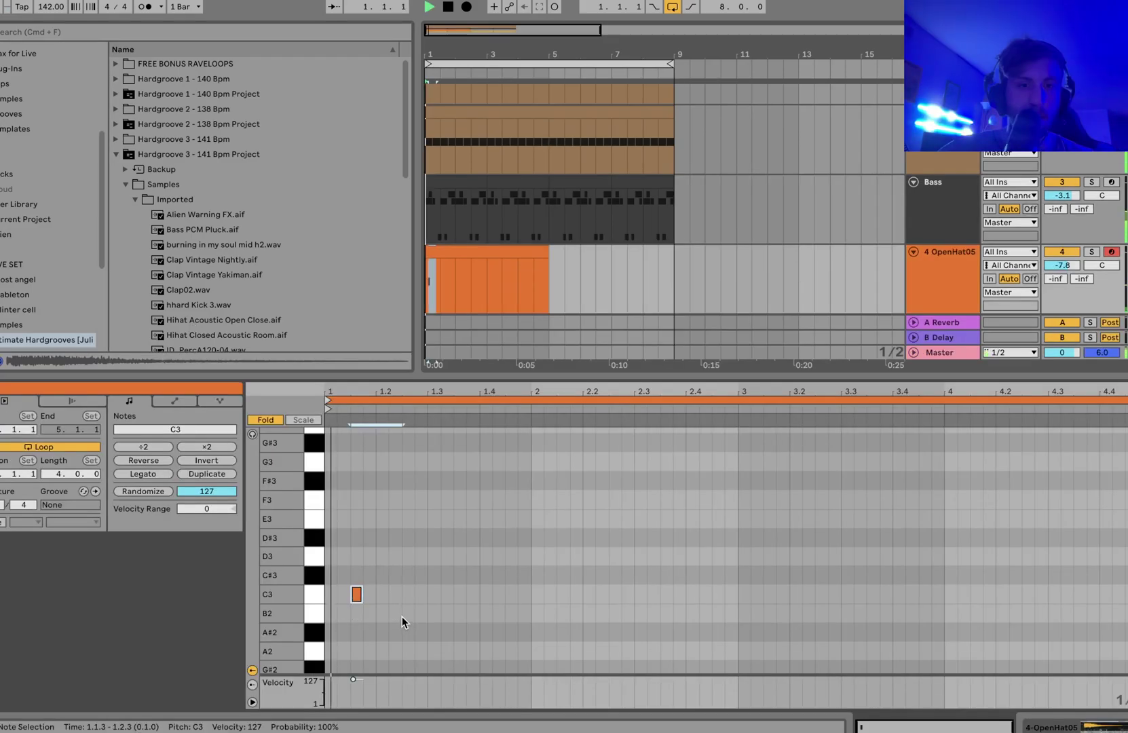
pyautogui.press('super+d')
pyautogui.press('super+d')
pyautogui.press('super+d')
pyautogui.press('super+d')
pyautogui.press('super+d')
pyautogui.press('super+d')
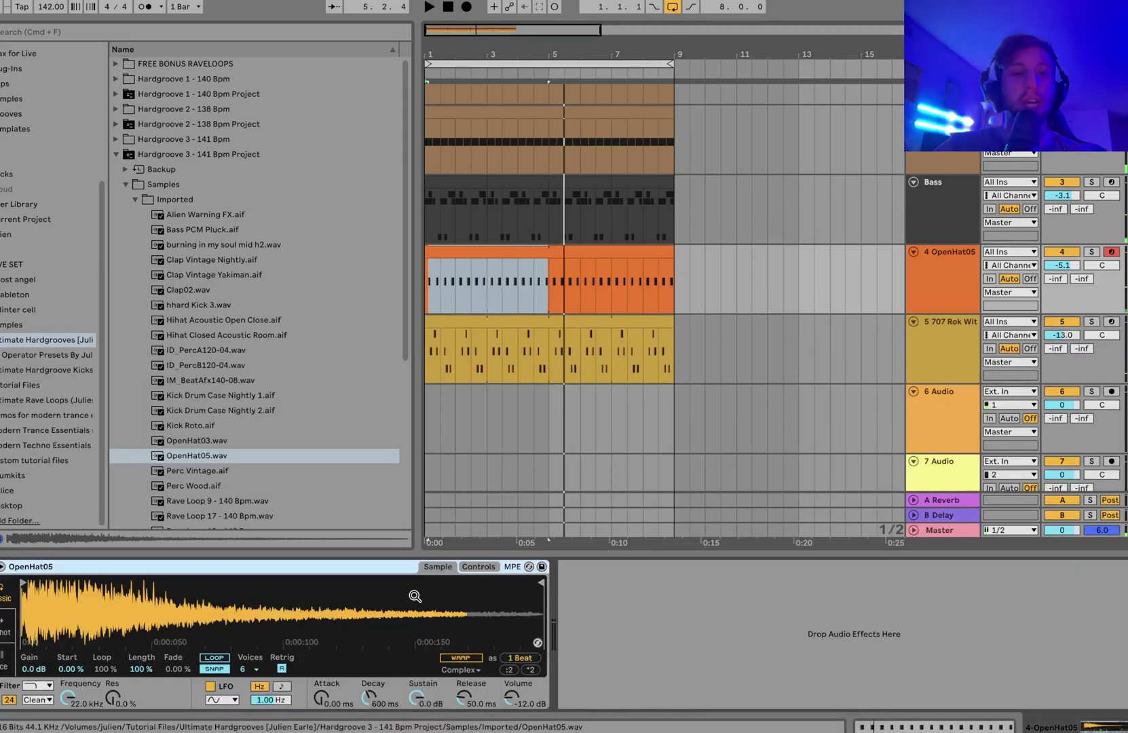
# Step: Set the OpenHat05 track to −4.7 dB, move it below the 707 kit, and add a MIDI track
pyautogui.press('space')
pyautogui.moveTo(1063, 266); pyautogui.dragTo(1063, 270)
pyautogui.moveTo(948, 282); pyautogui.dragTo(950, 366)
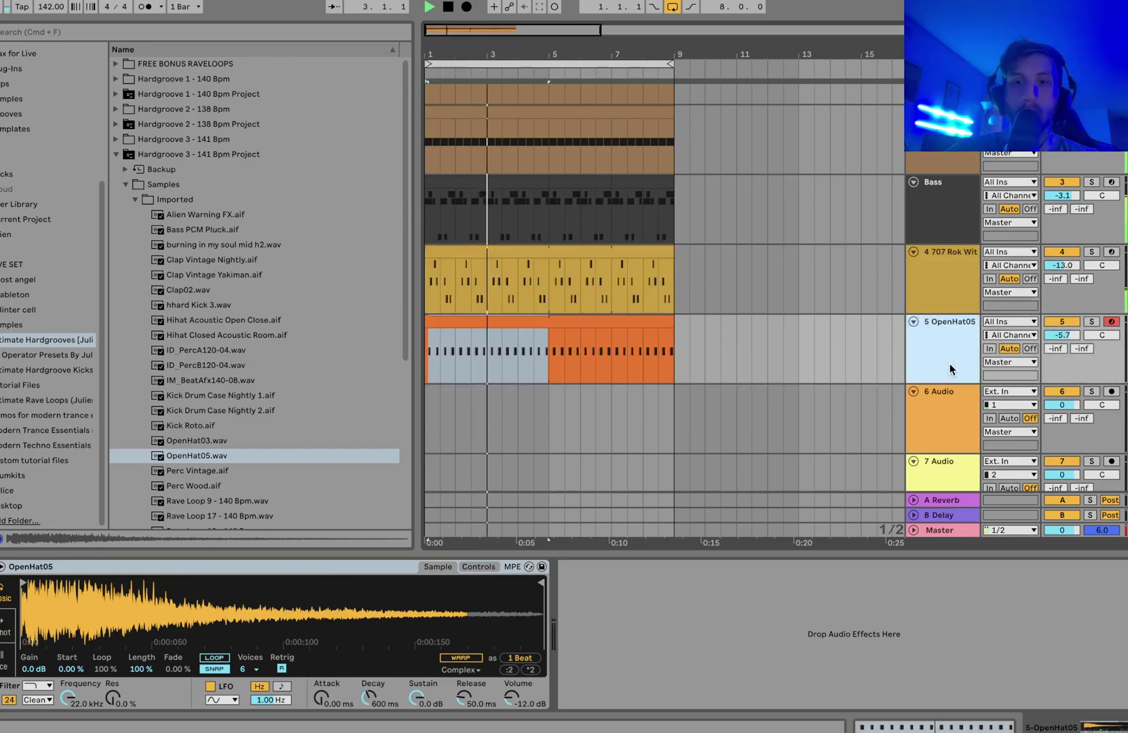
pyautogui.press('space')
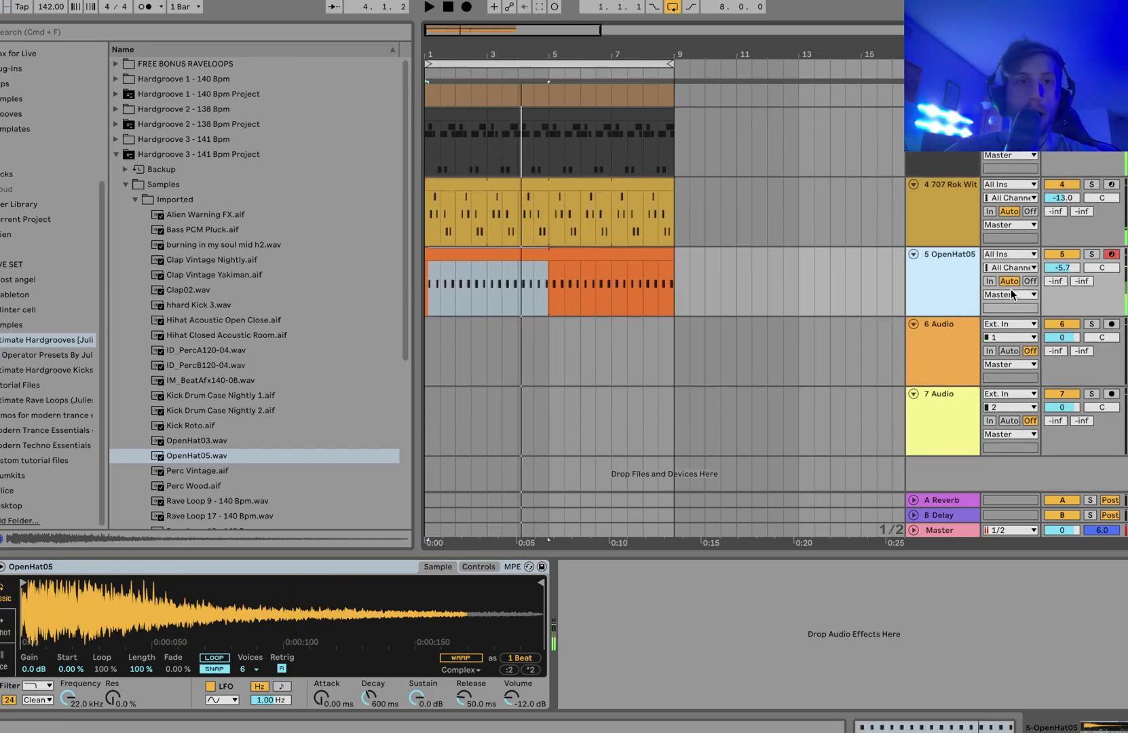
pyautogui.press('super+shift+t')
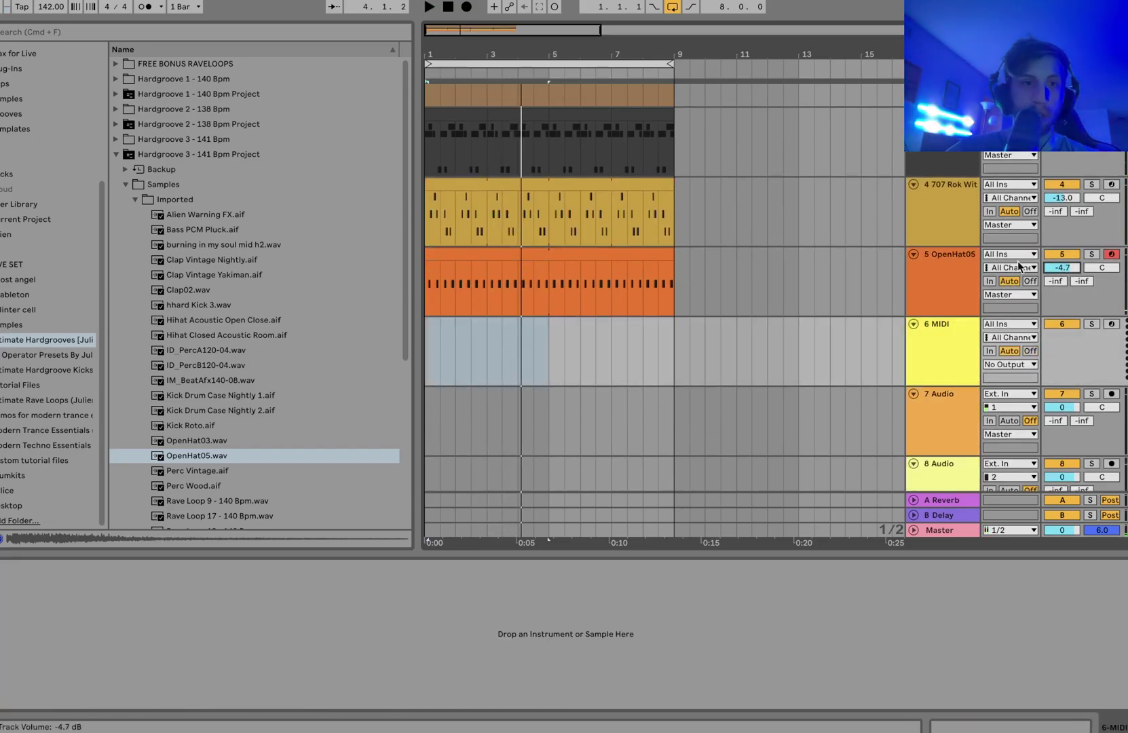
# Step: Load Clap02 and set the clap track to −8.3 dB and OpenHat05 to −9.7 dB
pyautogui.click(233, 261)
pyautogui.press('Down')
pyautogui.press('Down')
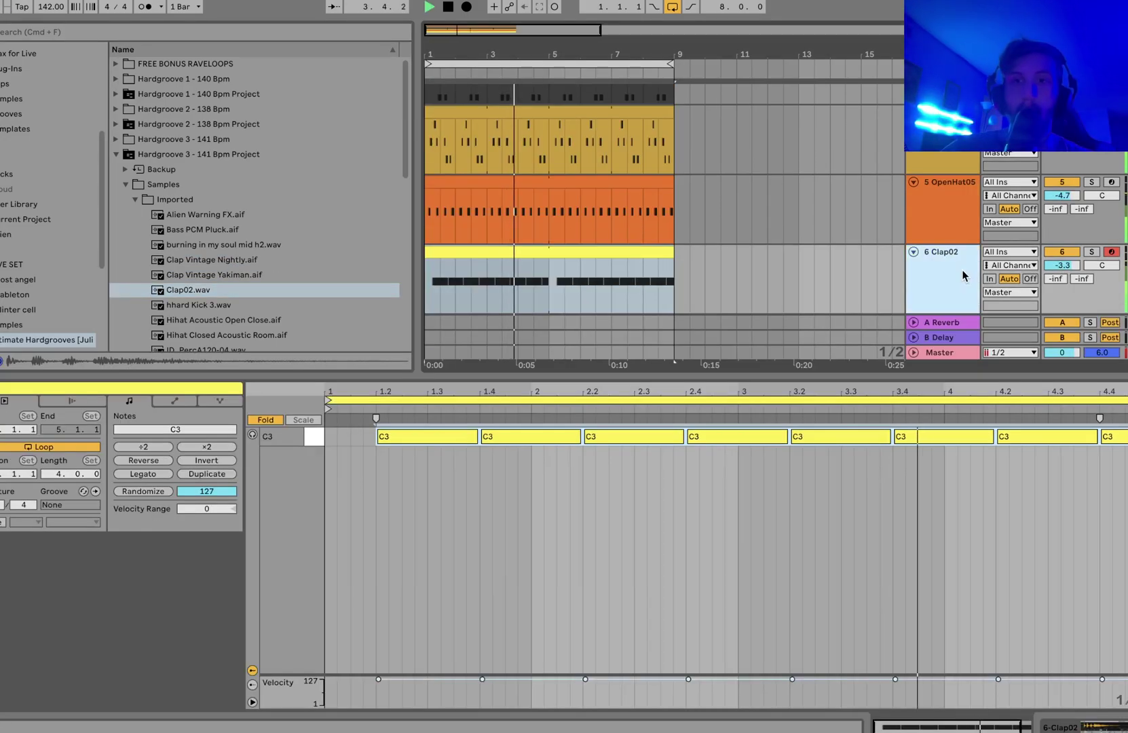
pyautogui.press('super+a')
pyautogui.press('space')
pyautogui.moveTo(1068, 262); pyautogui.dragTo(1068, 266)
pyautogui.press('Up')
pyautogui.press('space')
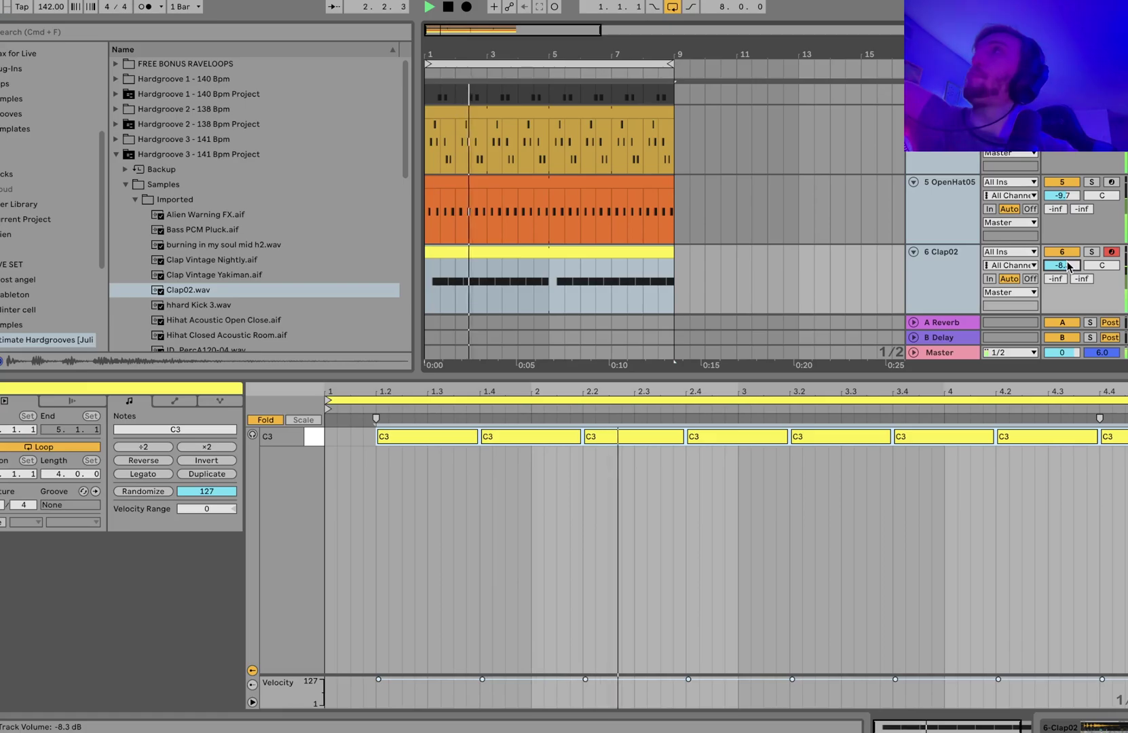
pyautogui.press('space')
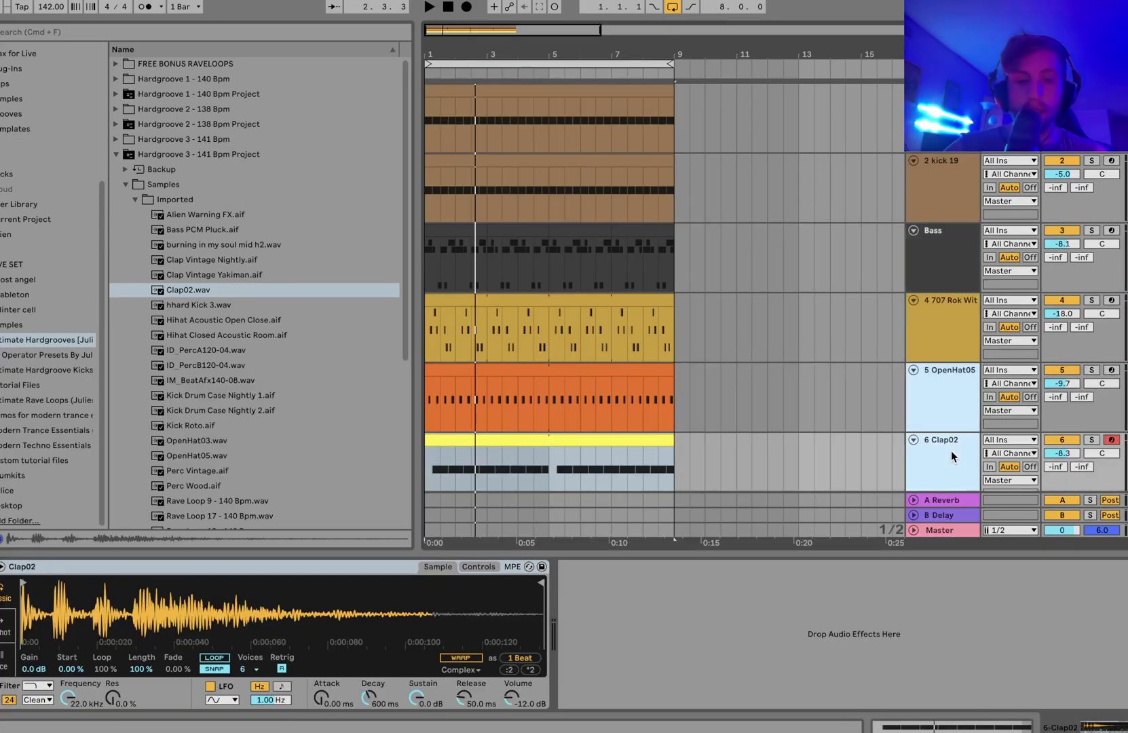
# Step: Duplicate the hi-hat and clap tracks, solo track 7, and load Rave Loop 19 - 140 Bpm onto it
pyautogui.press('super+d')
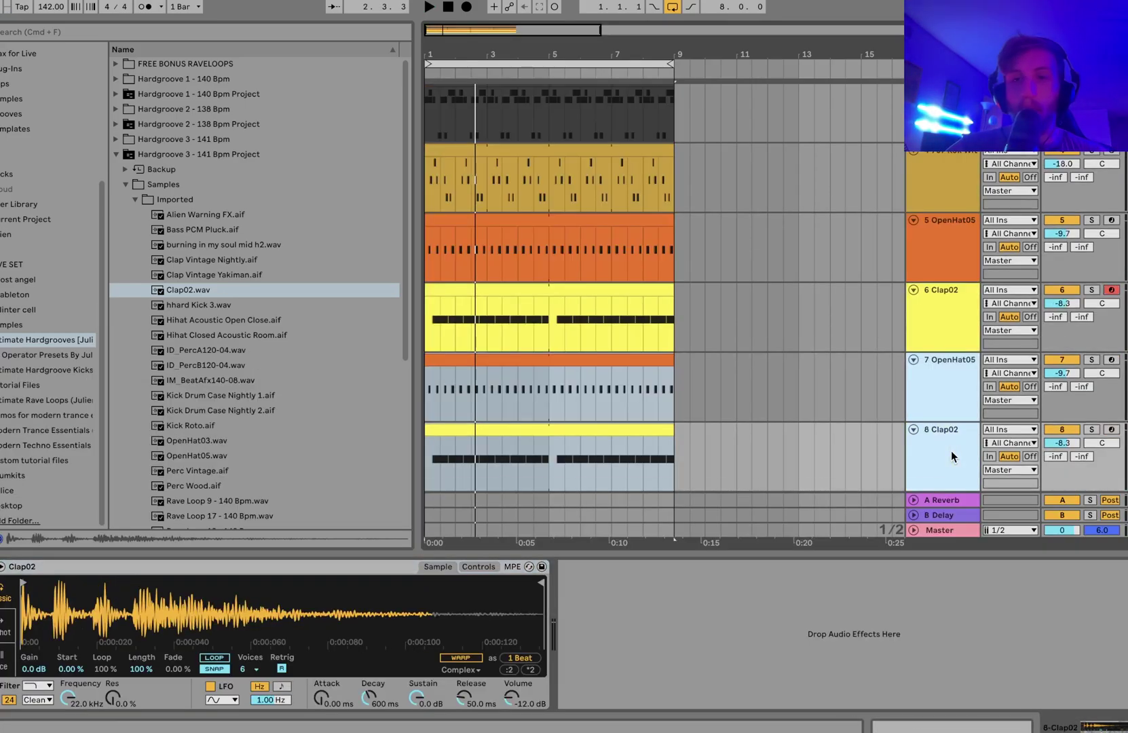
pyautogui.click(941, 375)
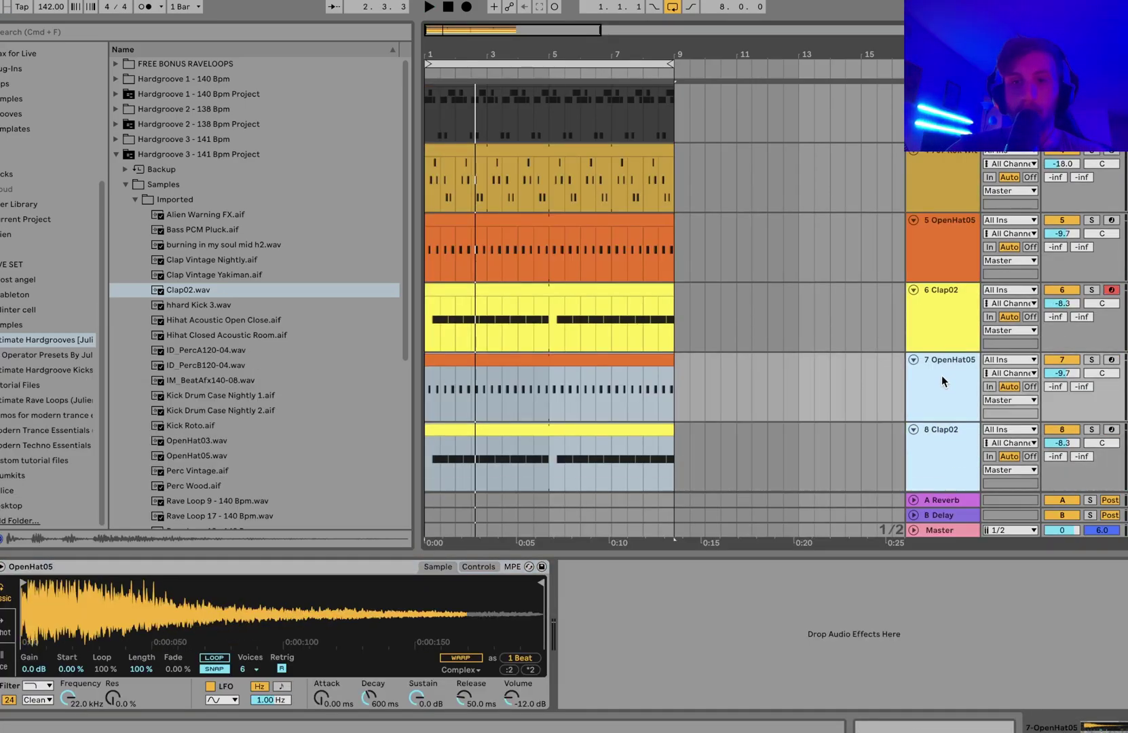
pyautogui.click(1093, 360)
pyautogui.scroll(-5, 230, 380)
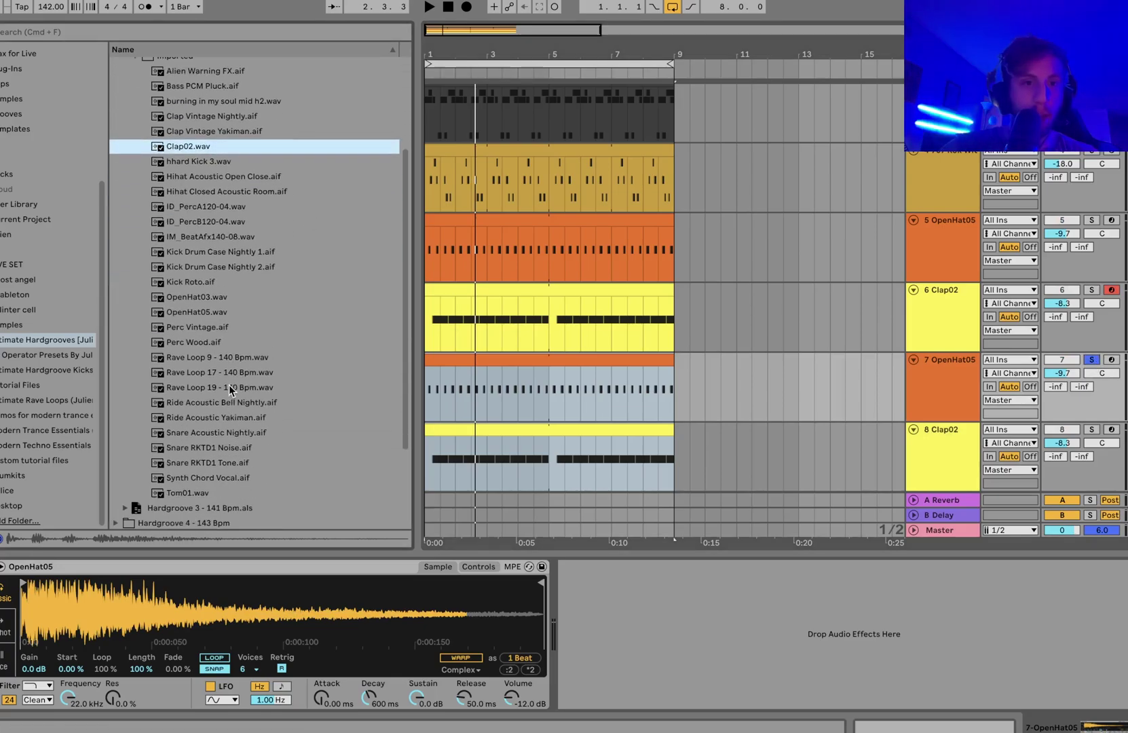
pyautogui.click(229, 387)
pyautogui.moveTo(227, 386); pyautogui.dragTo(68, 575)
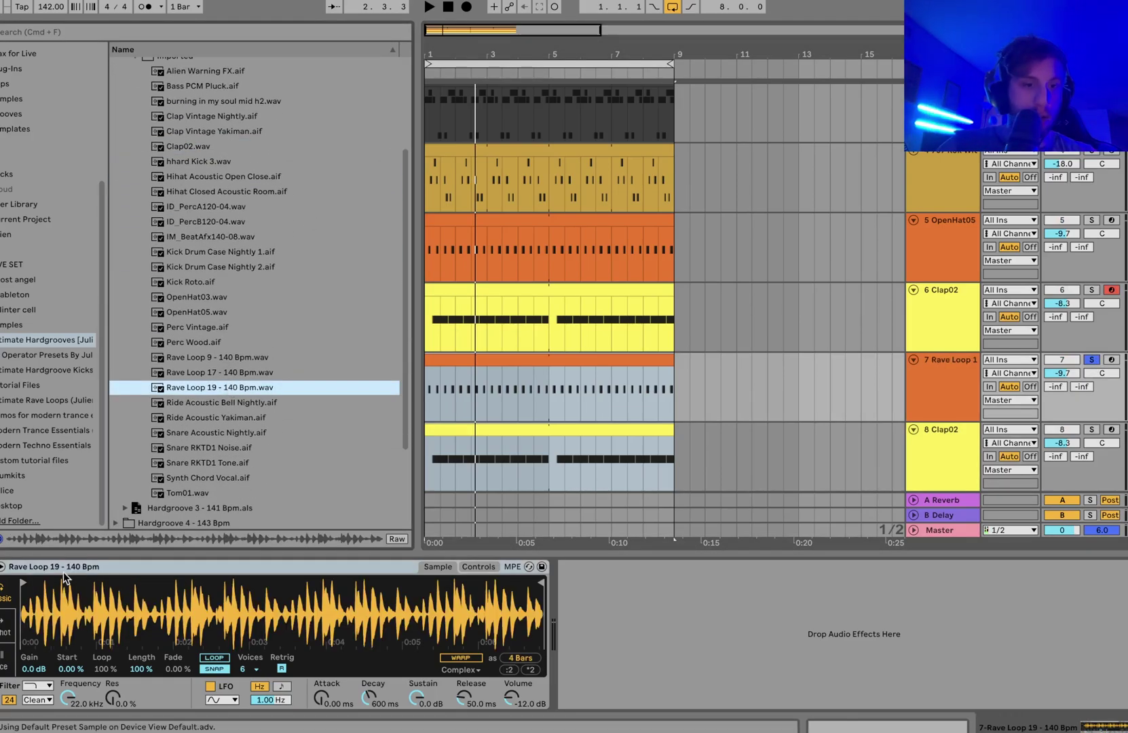
# Step: Set the Rave Loop 19 volume to −12.2 dB and move its sample start earlier
pyautogui.press('space')
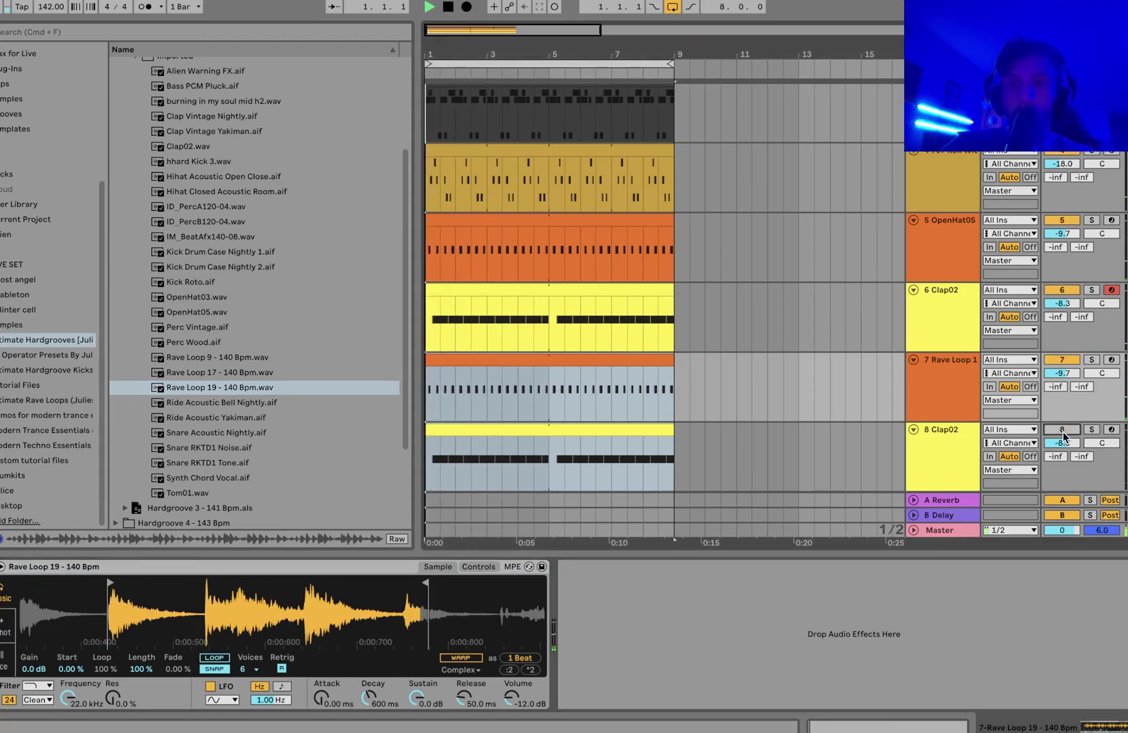
pyautogui.moveTo(1063, 373); pyautogui.dragTo(1062, 372)
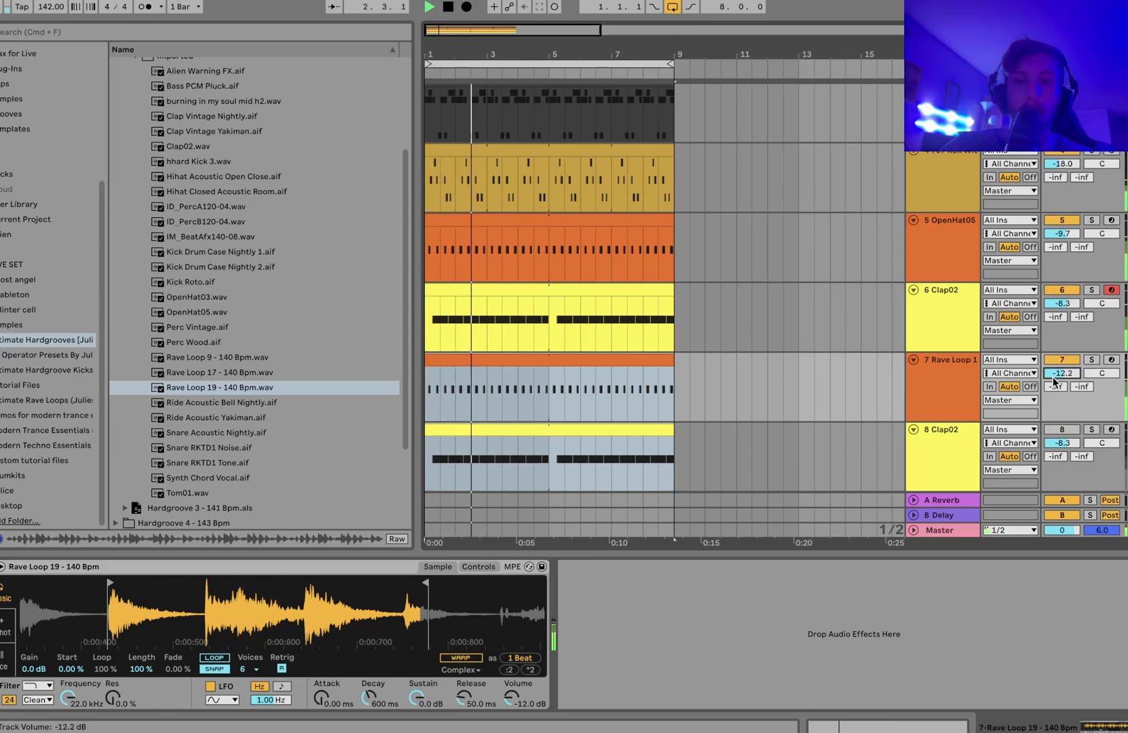
pyautogui.press('space')
pyautogui.moveTo(414, 611); pyautogui.dragTo(414, 570)
pyautogui.scroll(3, 37, 601)
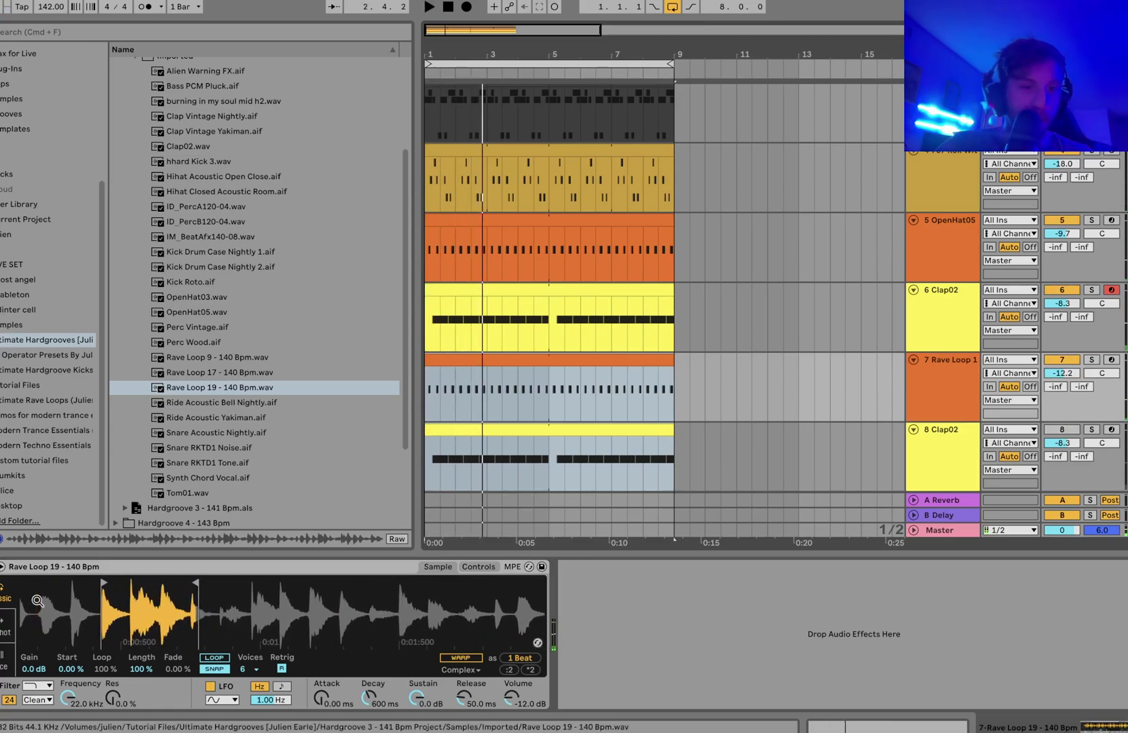
pyautogui.moveTo(105, 584); pyautogui.dragTo(74, 584)
pyautogui.press('space')
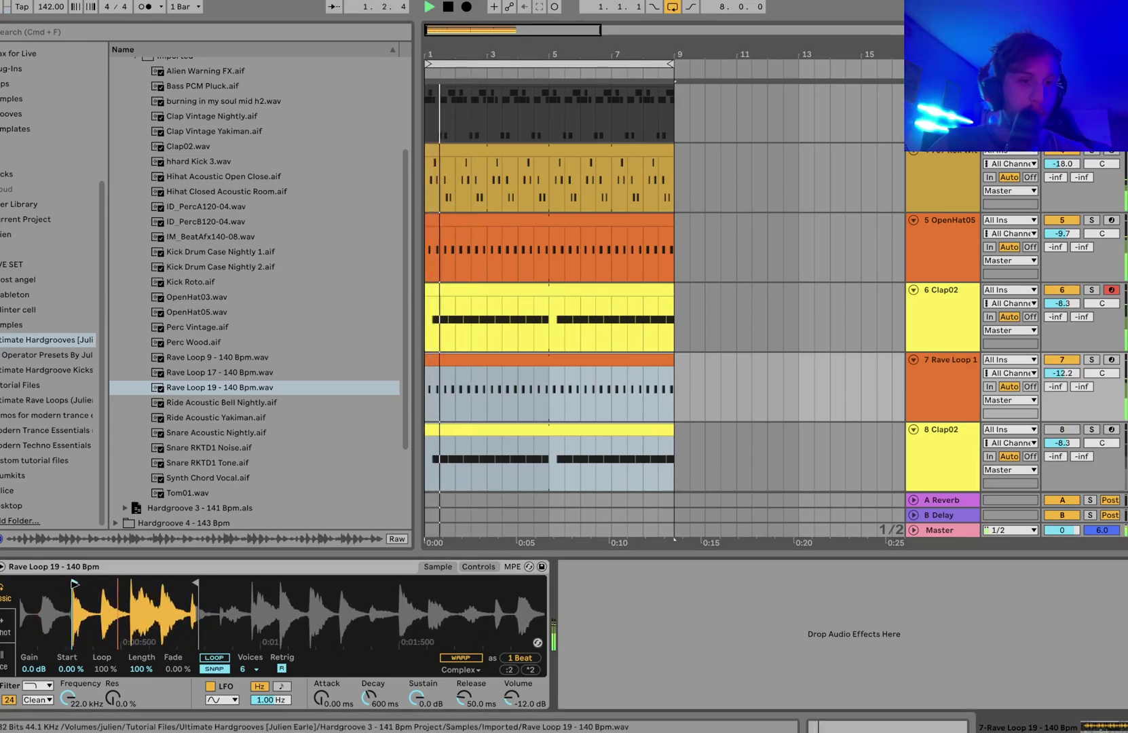
pyautogui.click(480, 568)
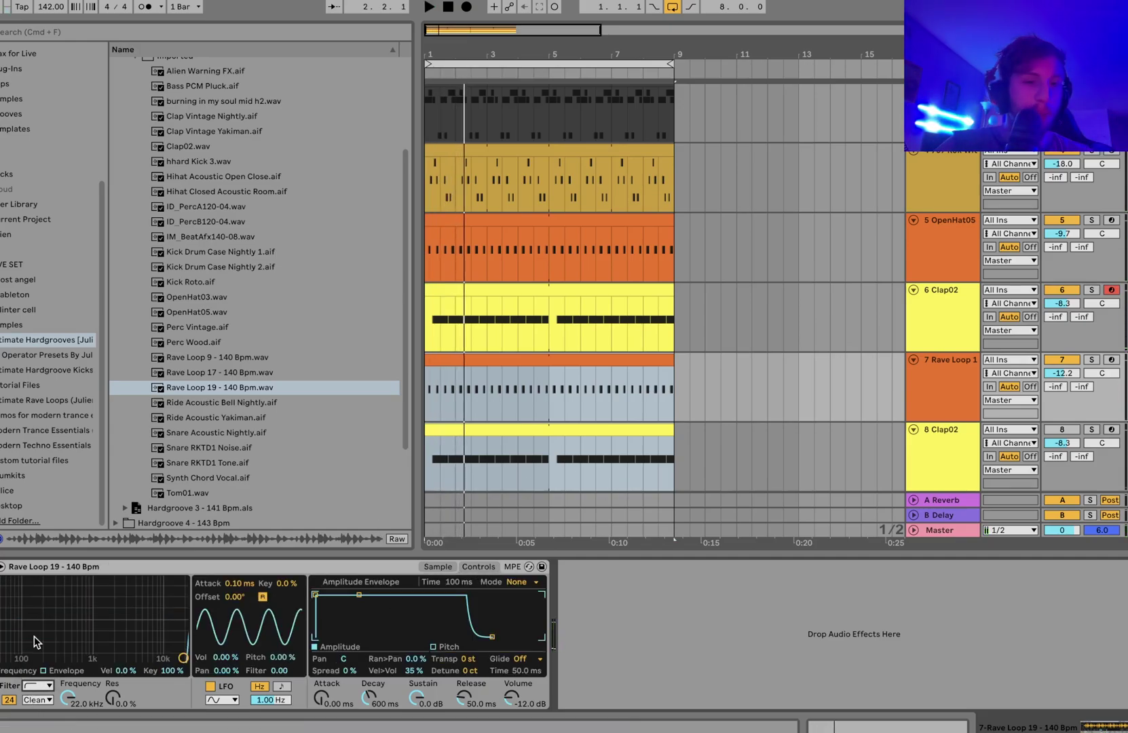
# Step: Replace track 8's clap sample with Rave Loop 17 - 140 Bpm
pyautogui.click(935, 458)
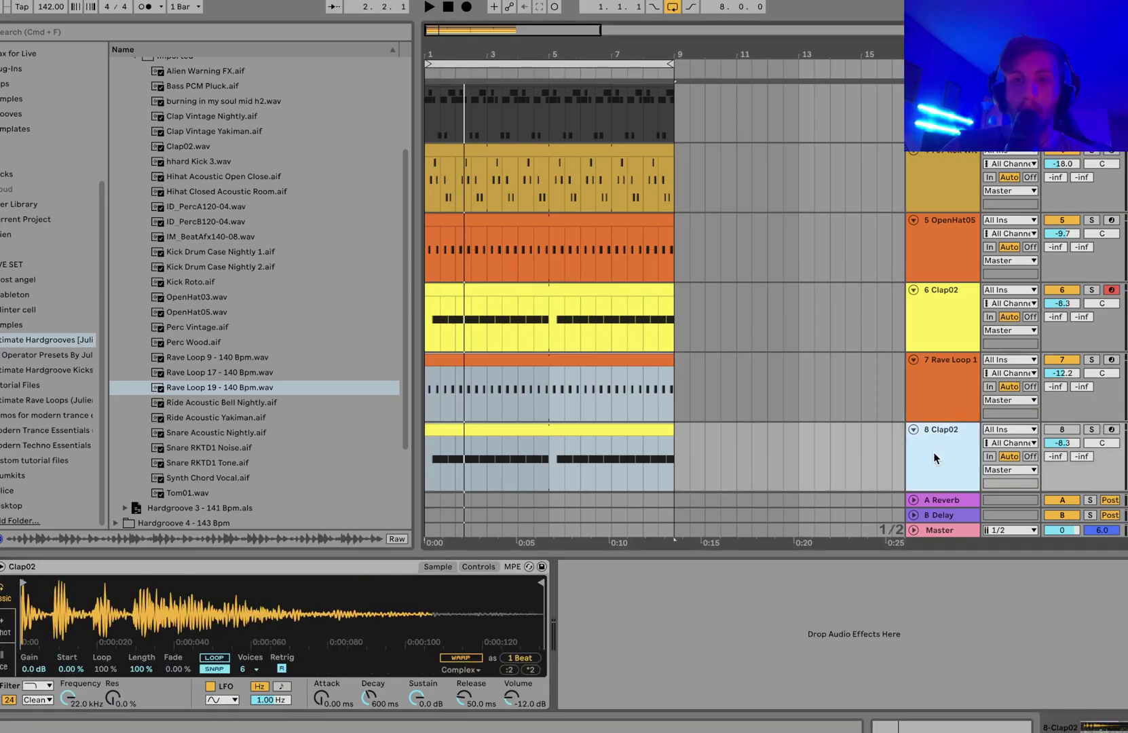
pyautogui.click(235, 375)
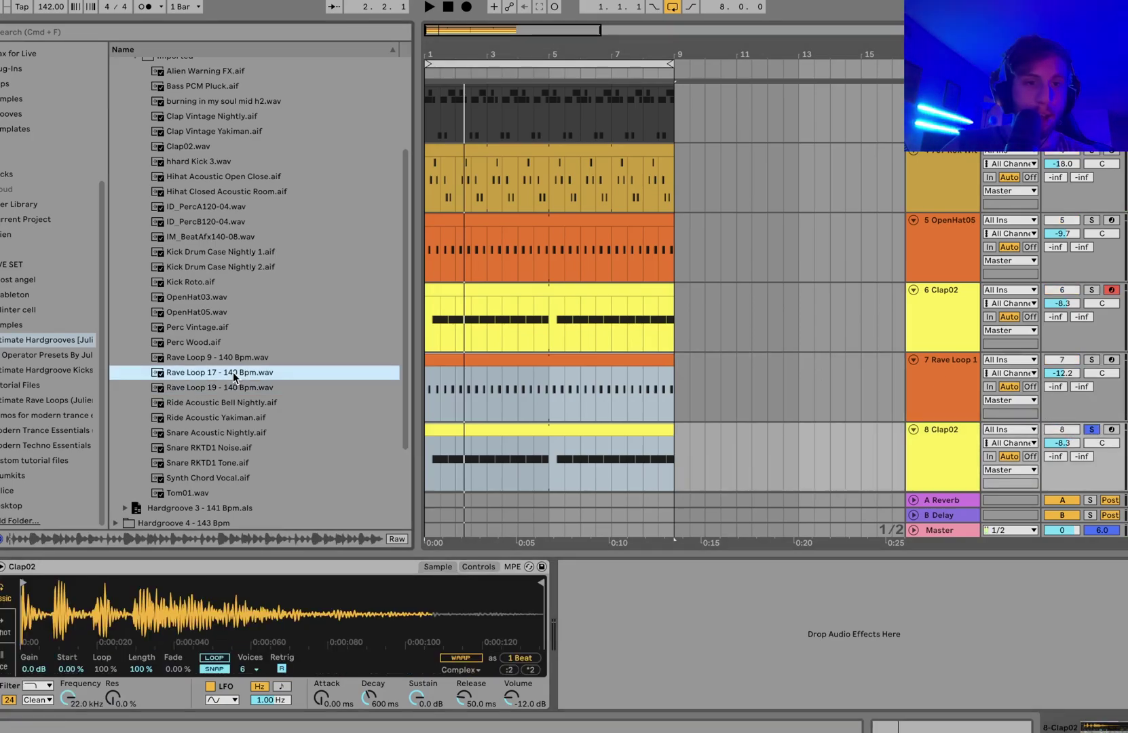
pyautogui.moveTo(234, 378); pyautogui.dragTo(5, 585)
pyautogui.scroll(5, 20, 601)
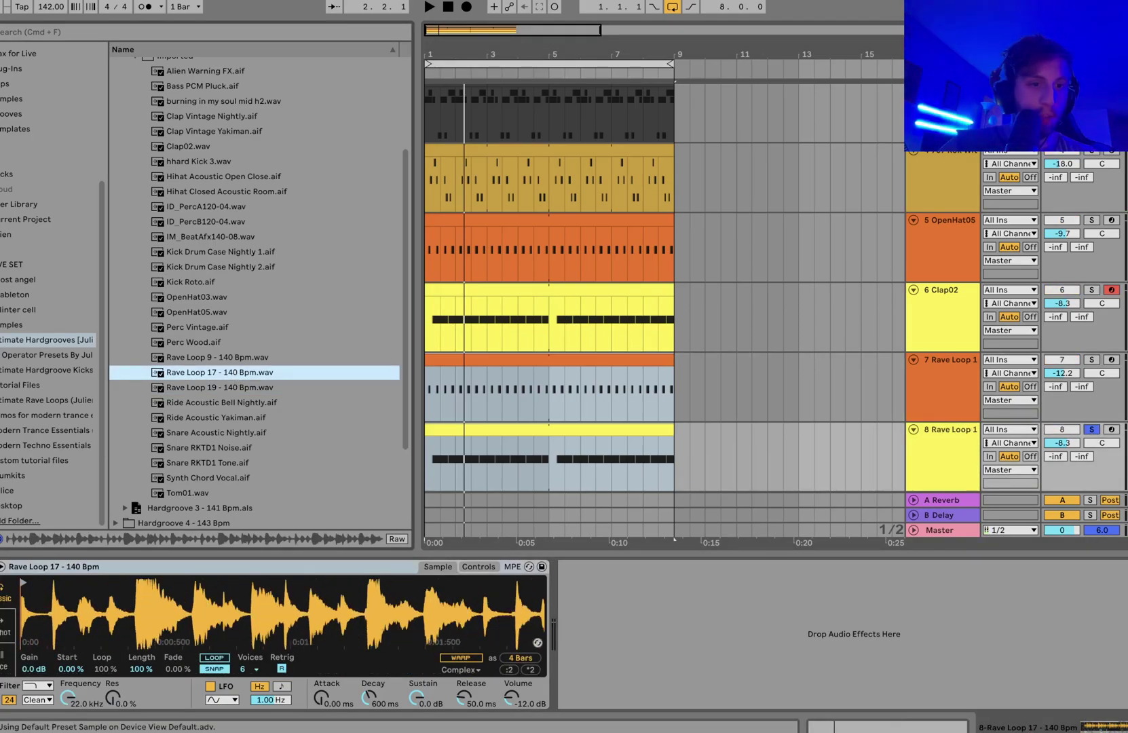
pyautogui.click(479, 567)
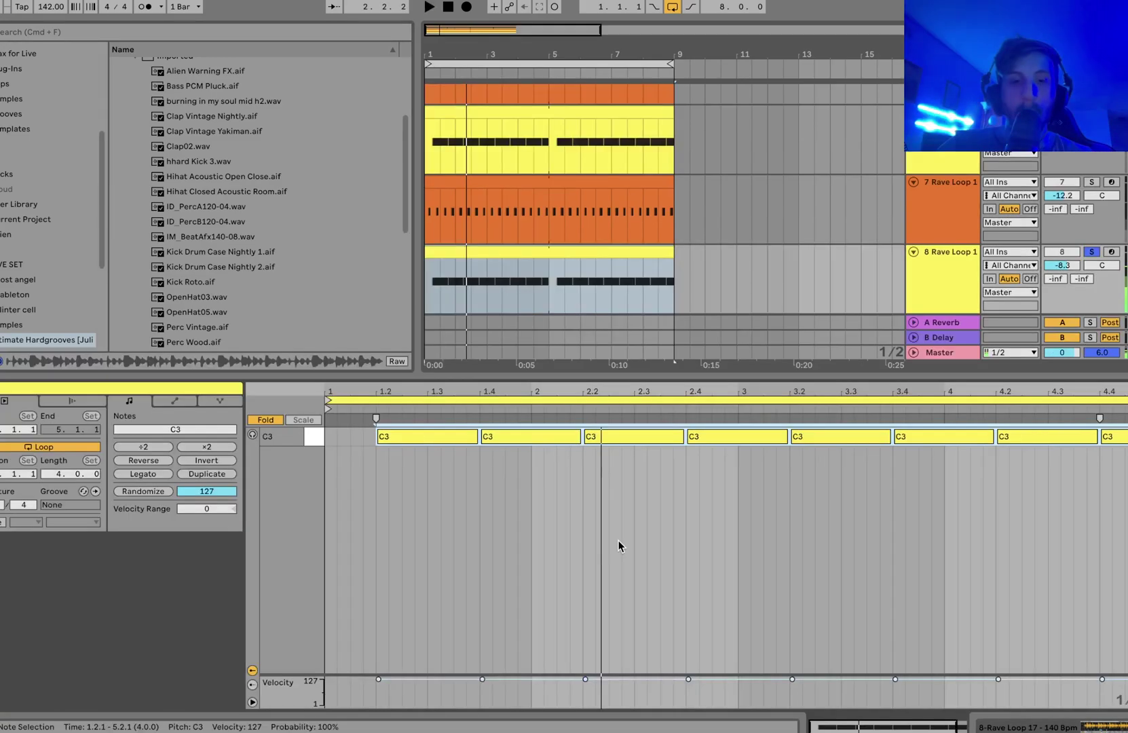
# Step: Shorten track 8's C3 notes and turn on warping for the Rave Loop 17 sample
pyautogui.click(618, 541)
pyautogui.press('super+a')
pyautogui.hotkey('shift', 'Left')
pyautogui.hotkey('shift', 'Left')
pyautogui.hotkey('shift', 'Left')
pyautogui.hotkey('shift', 'Left')
pyautogui.press('space')
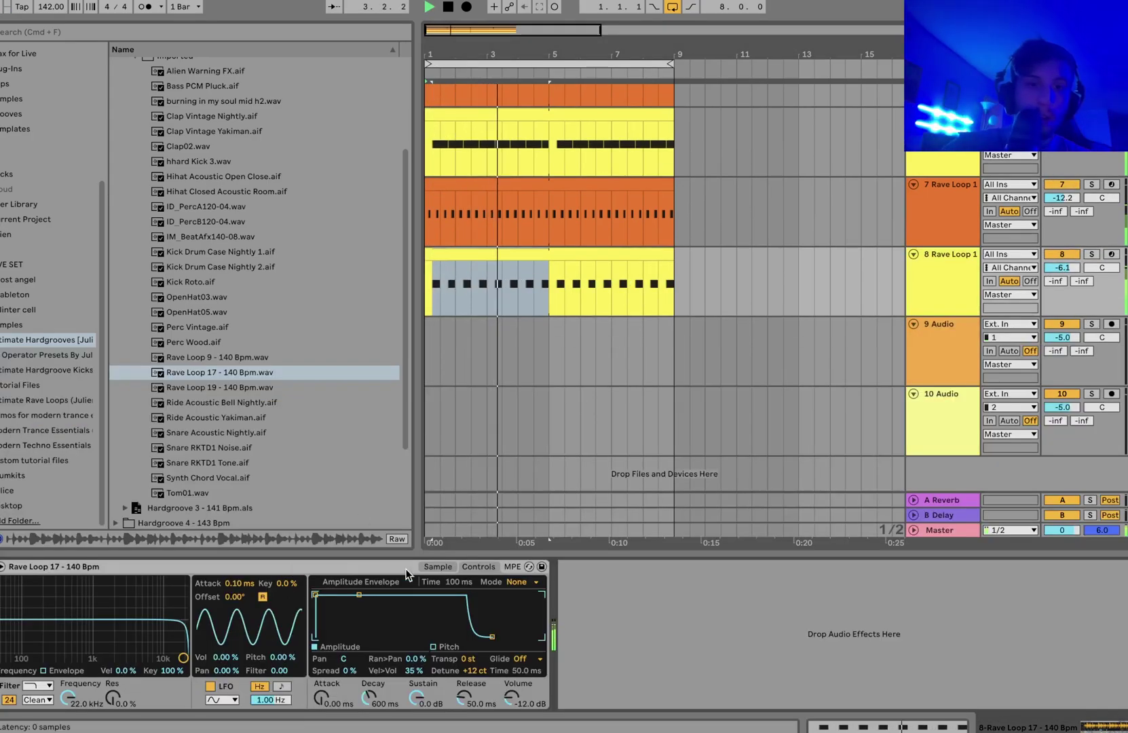
pyautogui.click(438, 566)
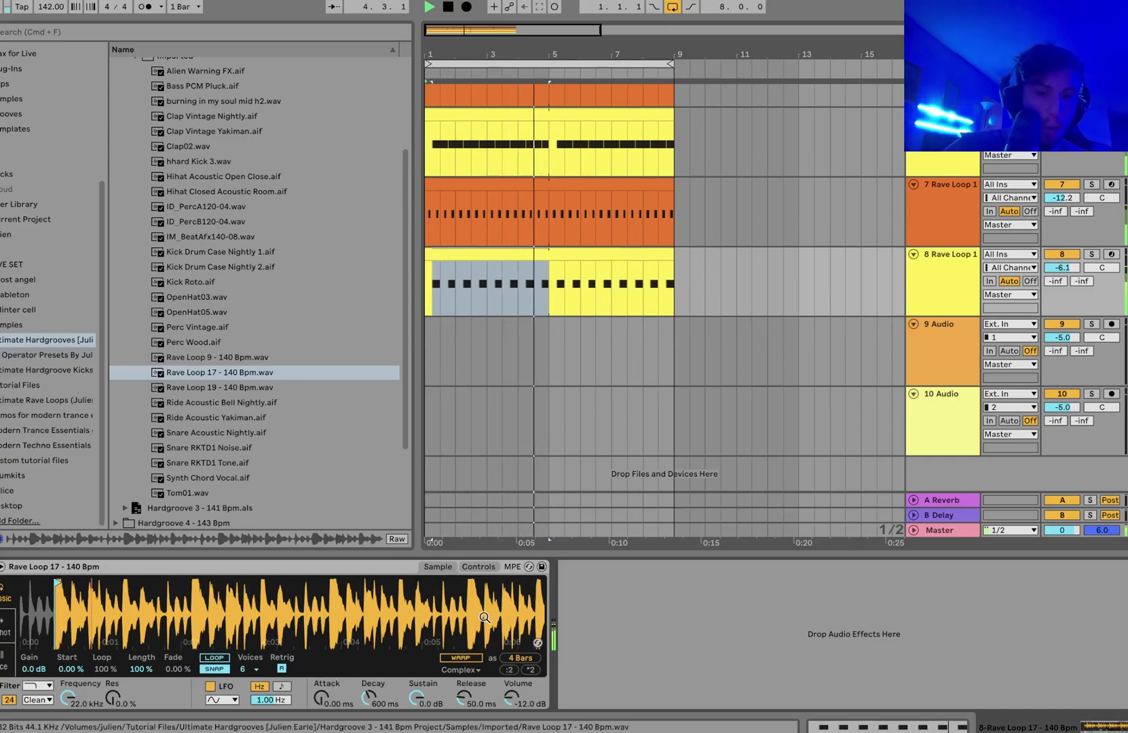
pyautogui.click(461, 658)
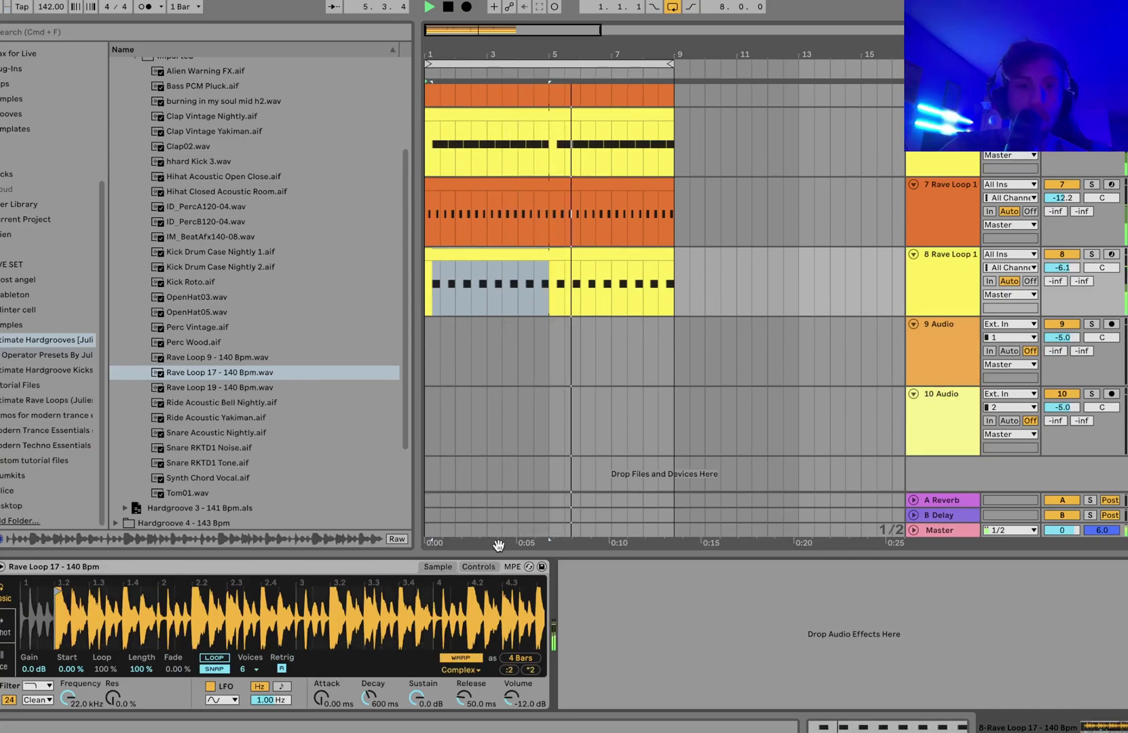
pyautogui.click(480, 567)
pyautogui.scroll(4, 475, 659)
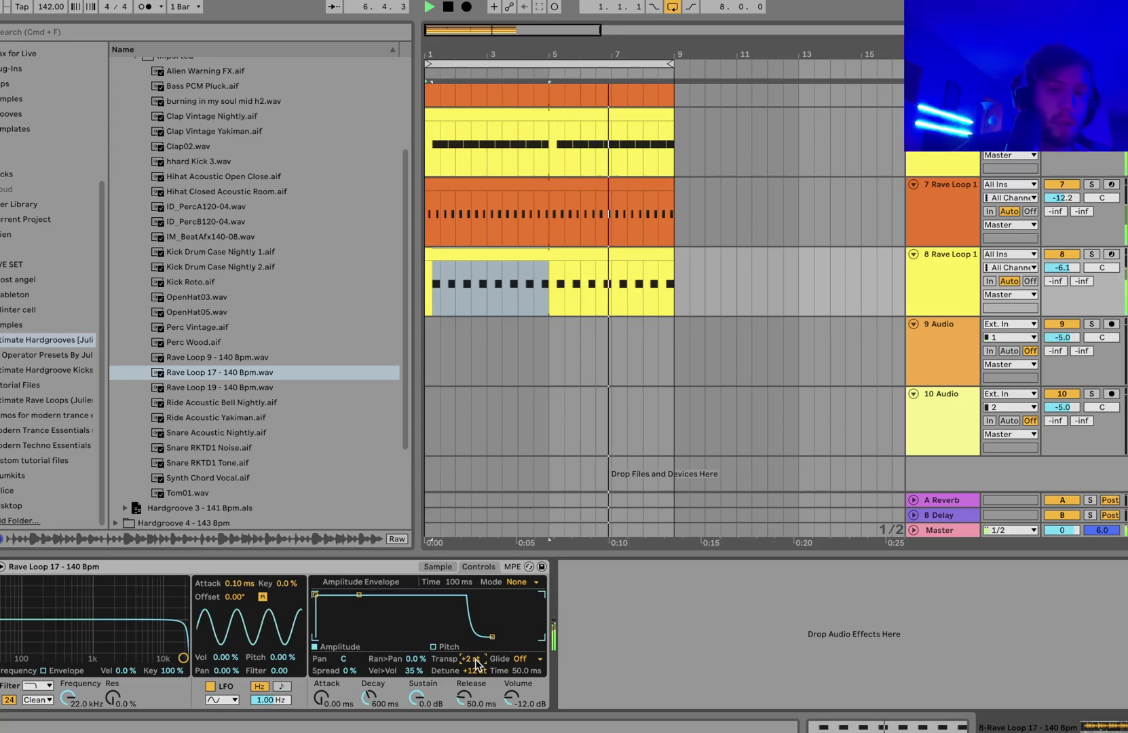
# Step: Unsolo the rave loop tracks and set track 8 to −11.9 dB and track 7 to −7.6 dB
pyautogui.moveTo(1062, 268); pyautogui.dragTo(1063, 274)
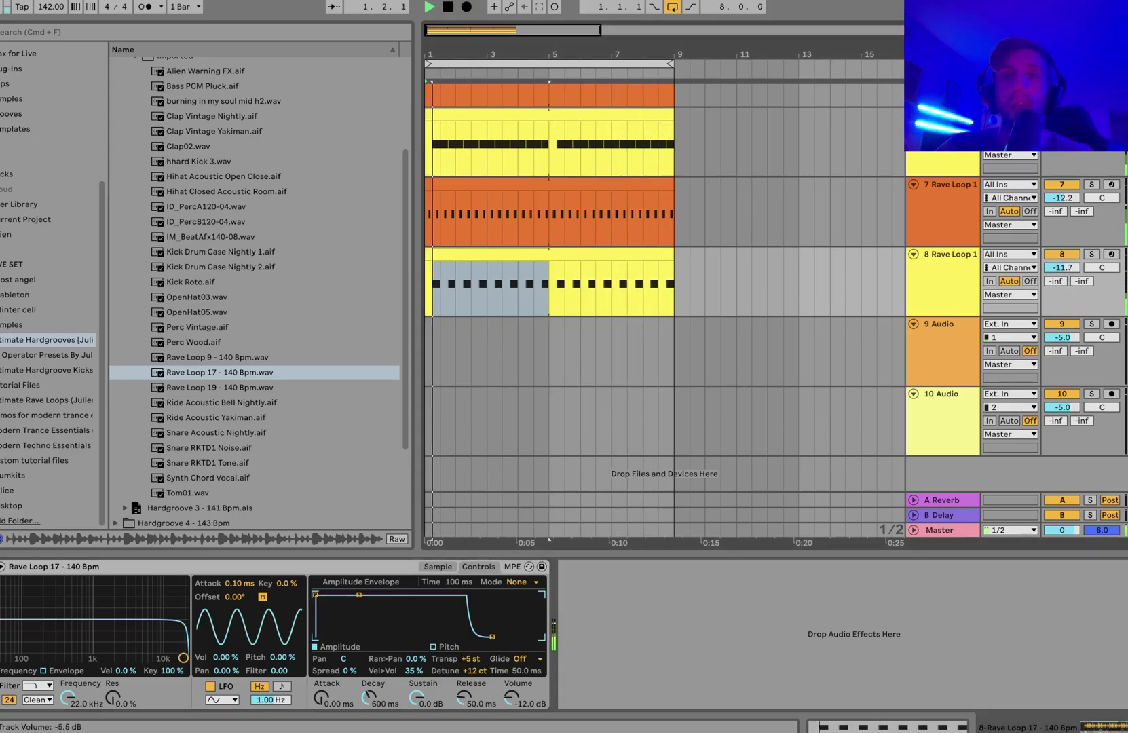
pyautogui.moveTo(1059, 273); pyautogui.dragTo(1059, 268)
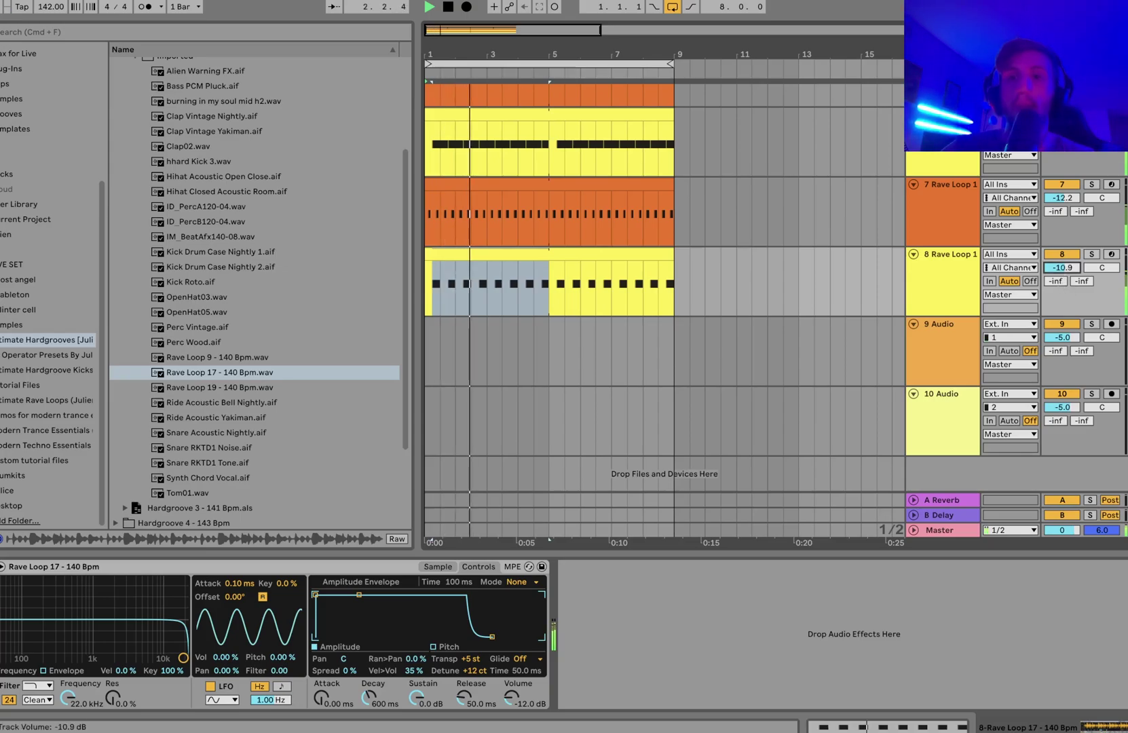
pyautogui.moveTo(1065, 199); pyautogui.dragTo(1065, 183)
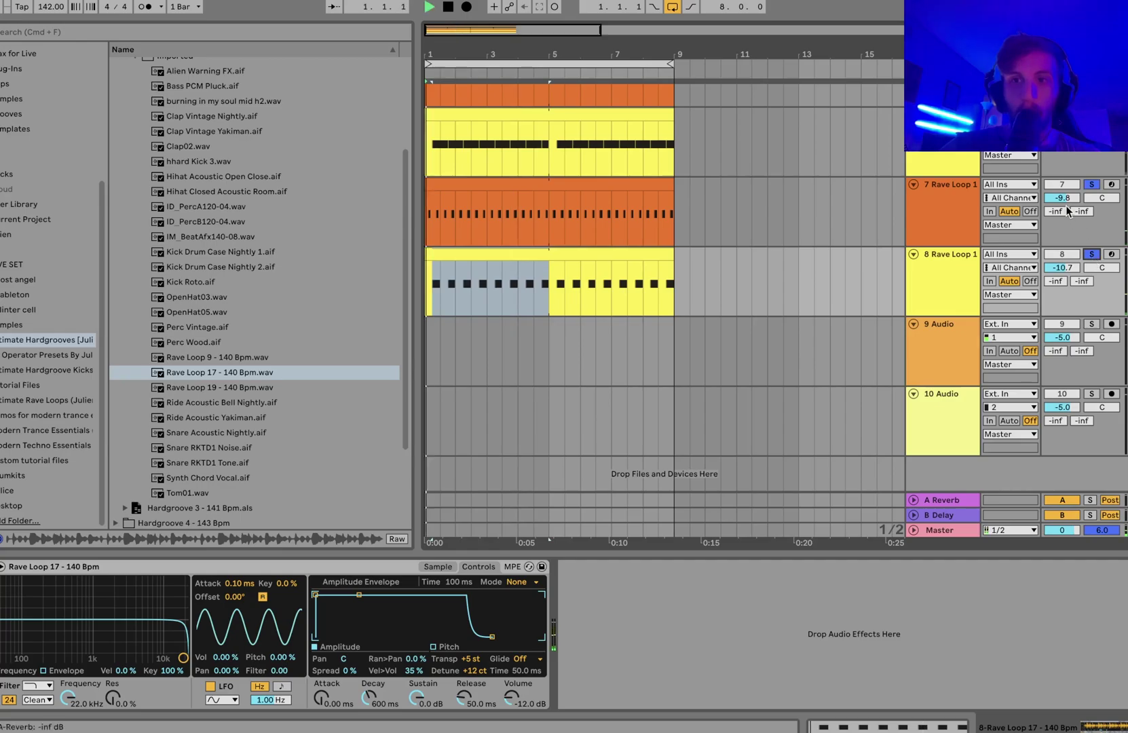
pyautogui.click(1062, 197)
pyautogui.moveTo(1062, 197); pyautogui.dragTo(1062, 195)
pyautogui.scroll(2, 1064, 224)
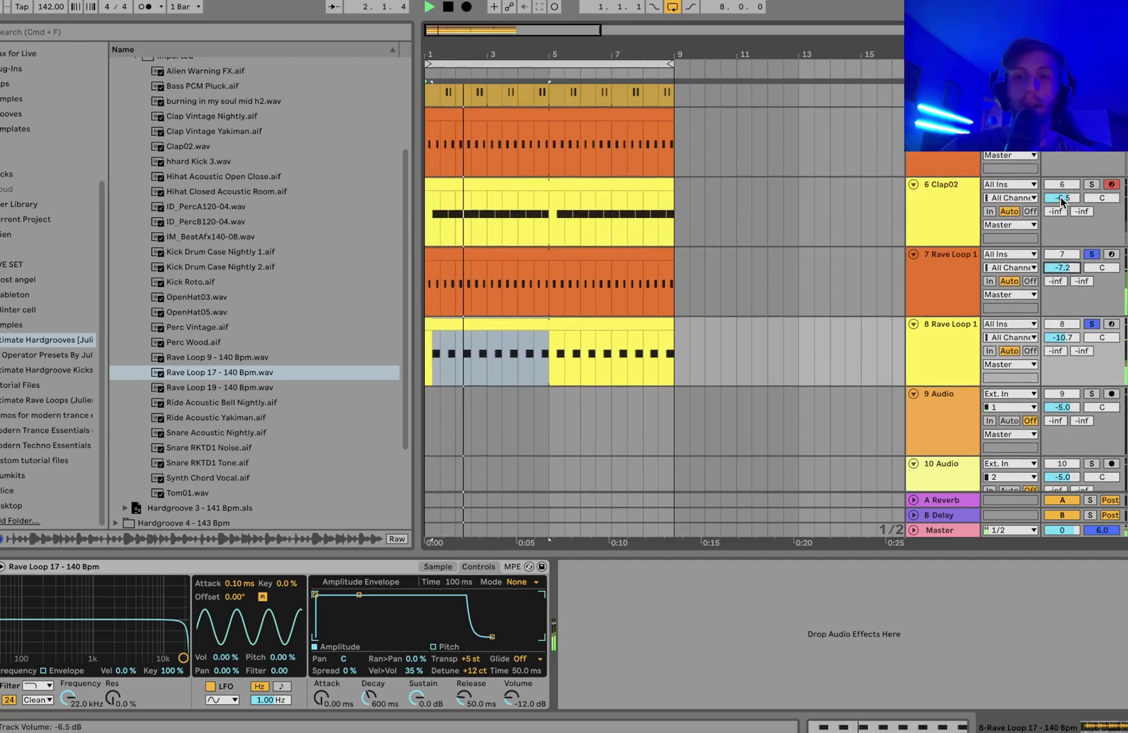
pyautogui.click(1092, 256)
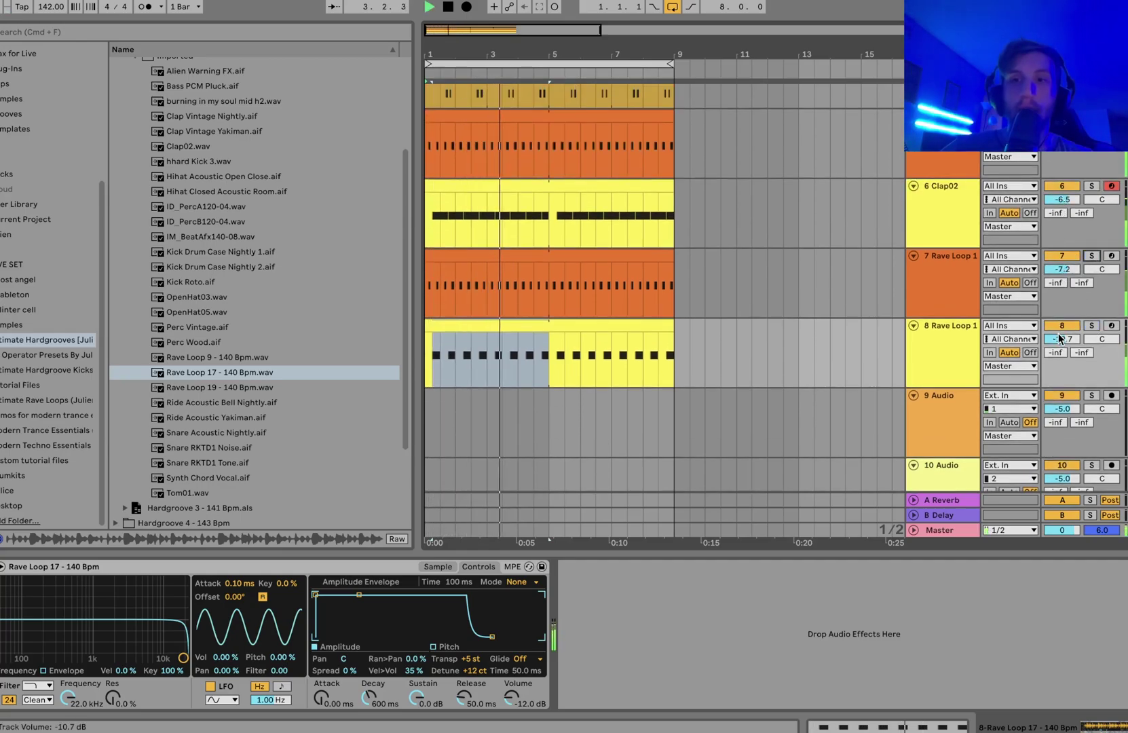
pyautogui.moveTo(1059, 338); pyautogui.dragTo(1059, 345)
pyautogui.moveTo(1057, 271); pyautogui.dragTo(1057, 274)
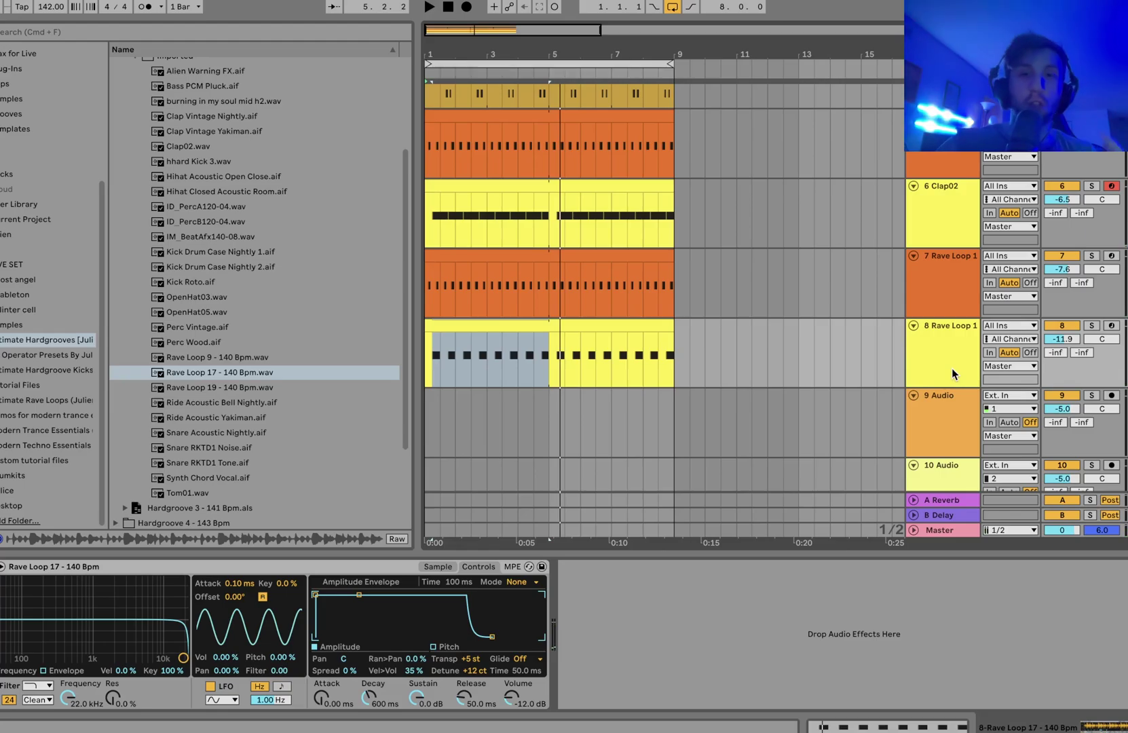
pyautogui.scroll(-3, 951, 368)
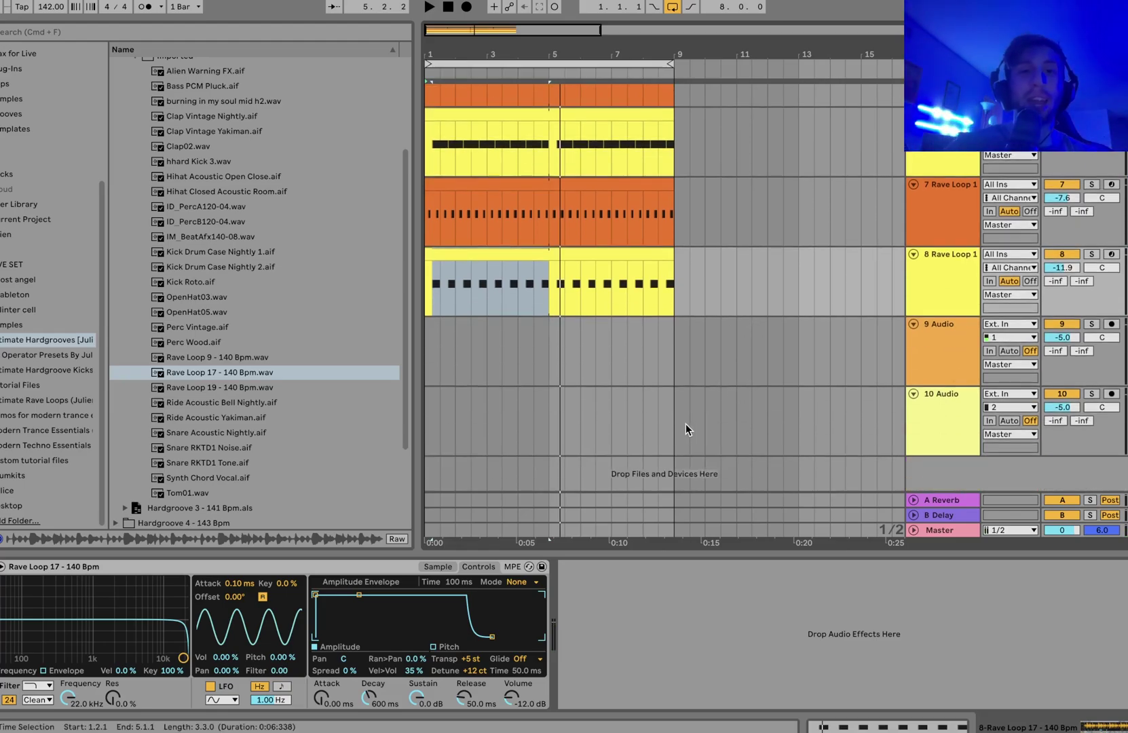
pyautogui.scroll(5, 224, 273)
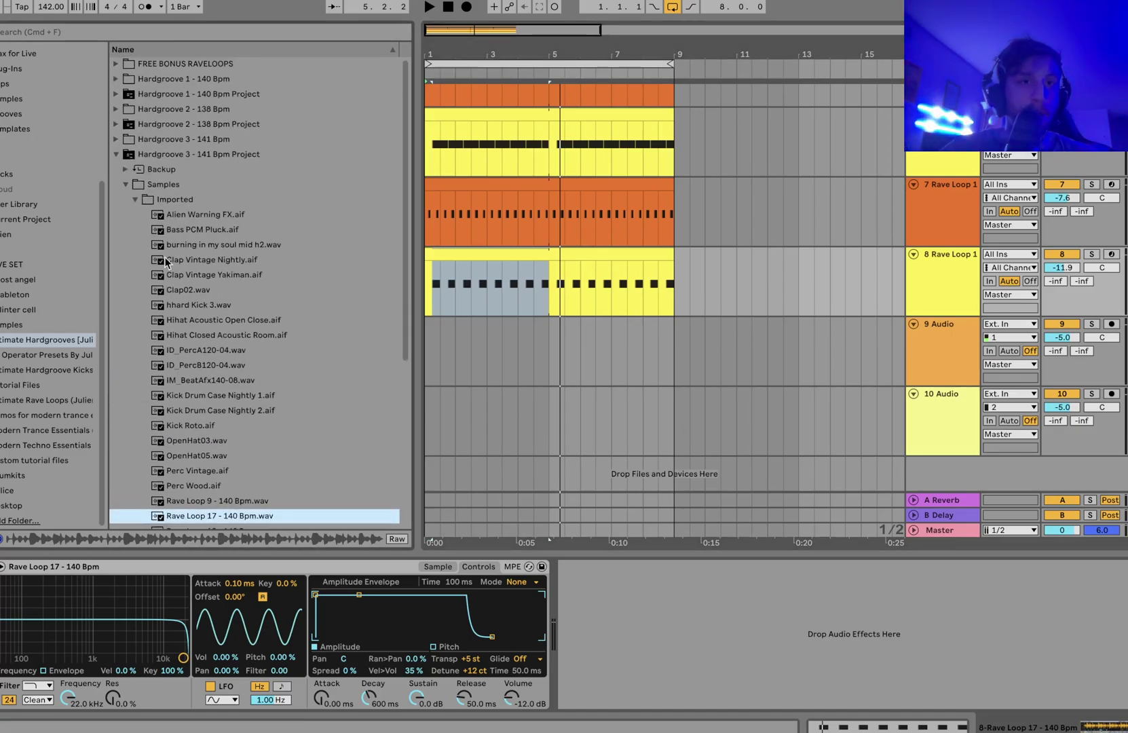
# Step: Search 'rave per' and place live percussion loop 15.wav on track 9, extended to bar 9
pyautogui.click(118, 127)
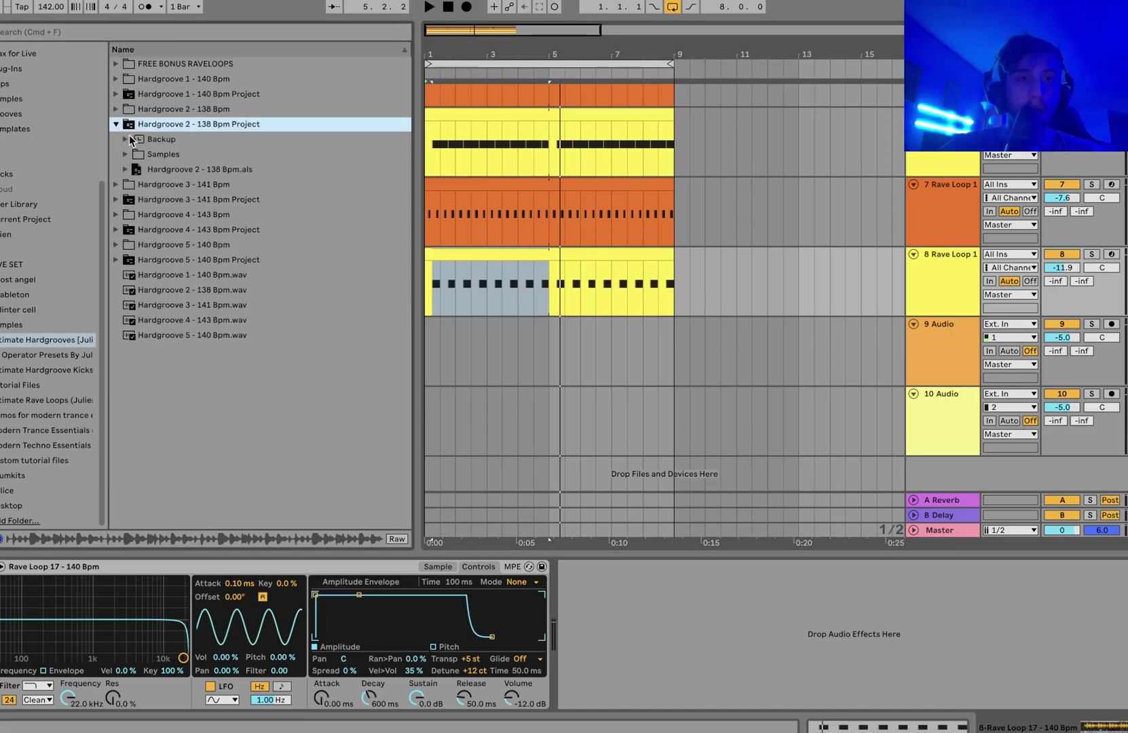
pyautogui.click(147, 34)
pyautogui.write('rave pe')
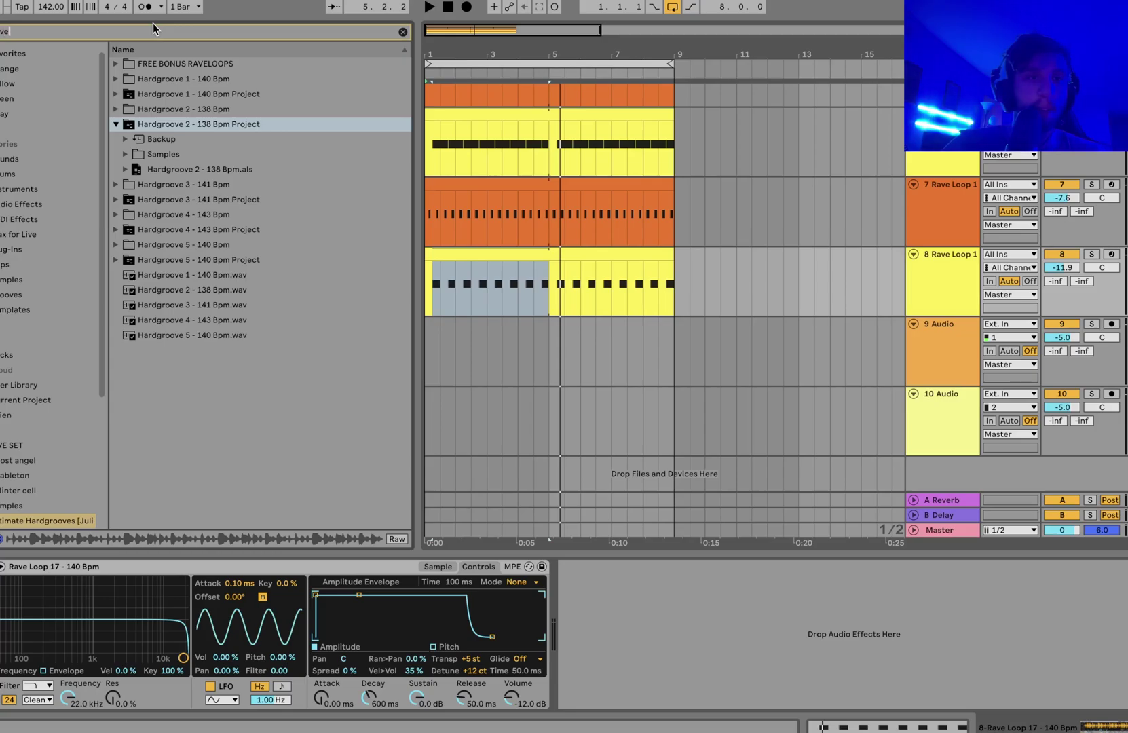
pyautogui.write('r')
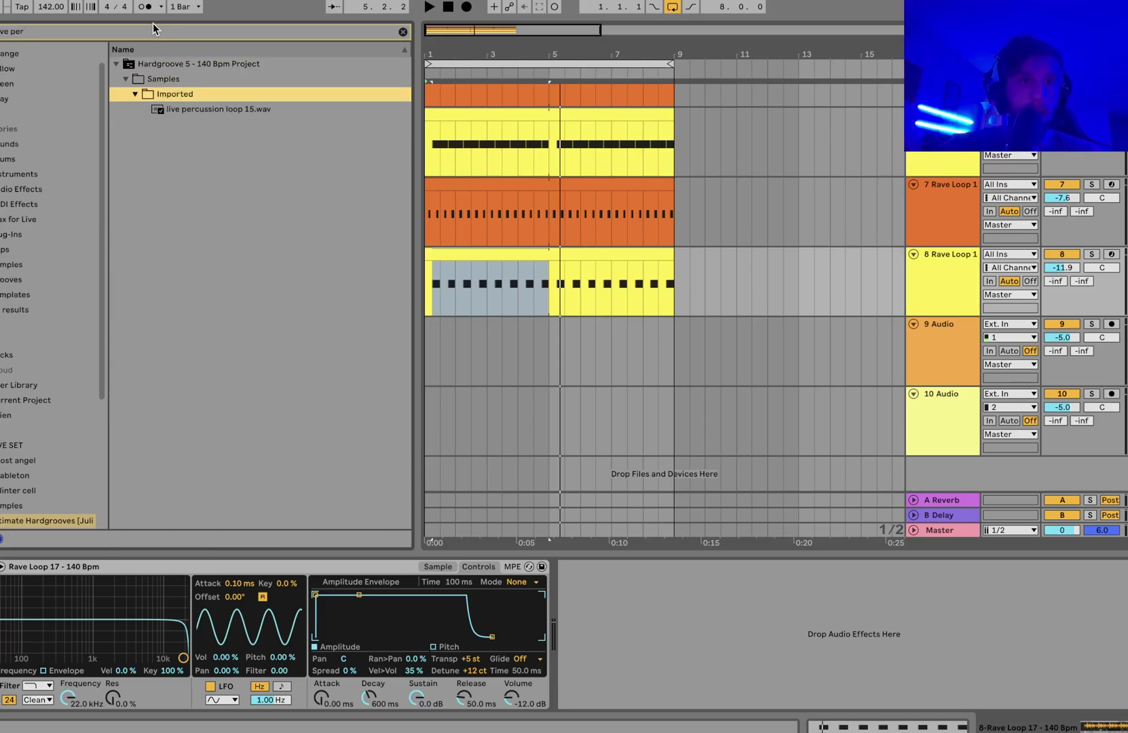
pyautogui.click(189, 111)
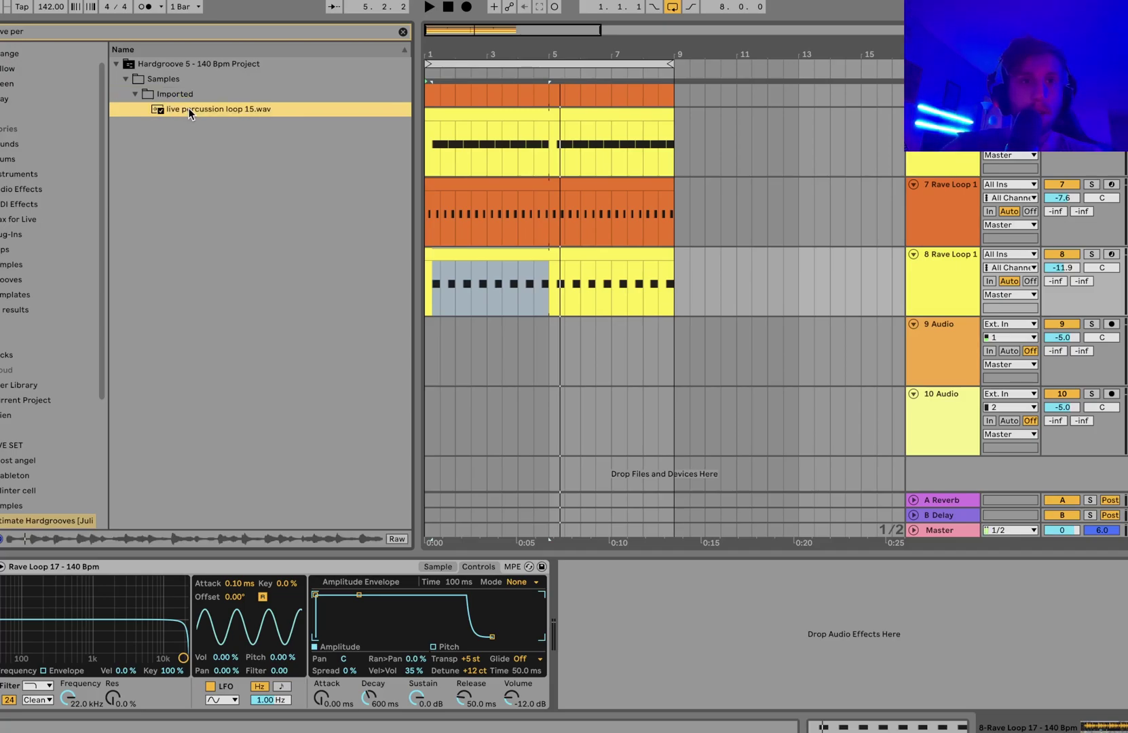
pyautogui.moveTo(208, 105); pyautogui.dragTo(429, 353)
pyautogui.moveTo(482, 324); pyautogui.dragTo(665, 323)
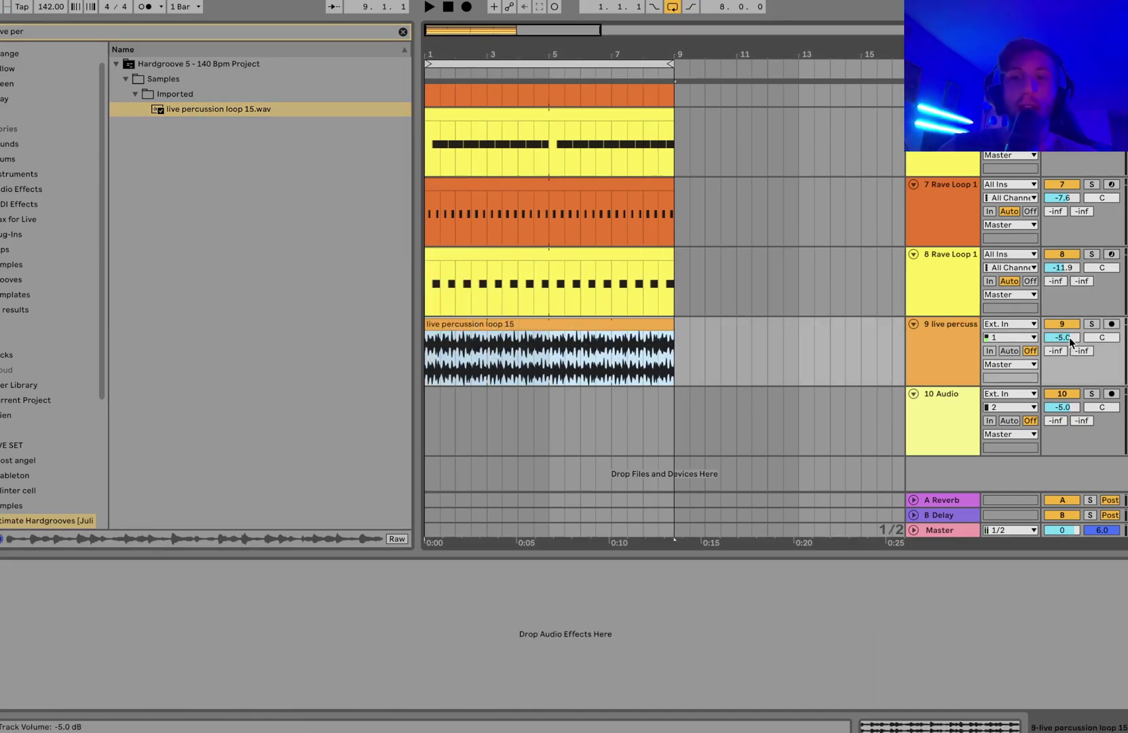
# Step: Lower the live percussion loop 15 track to -10.9 dB while the mix plays
pyautogui.moveTo(1072, 342); pyautogui.dragTo(1072, 356)
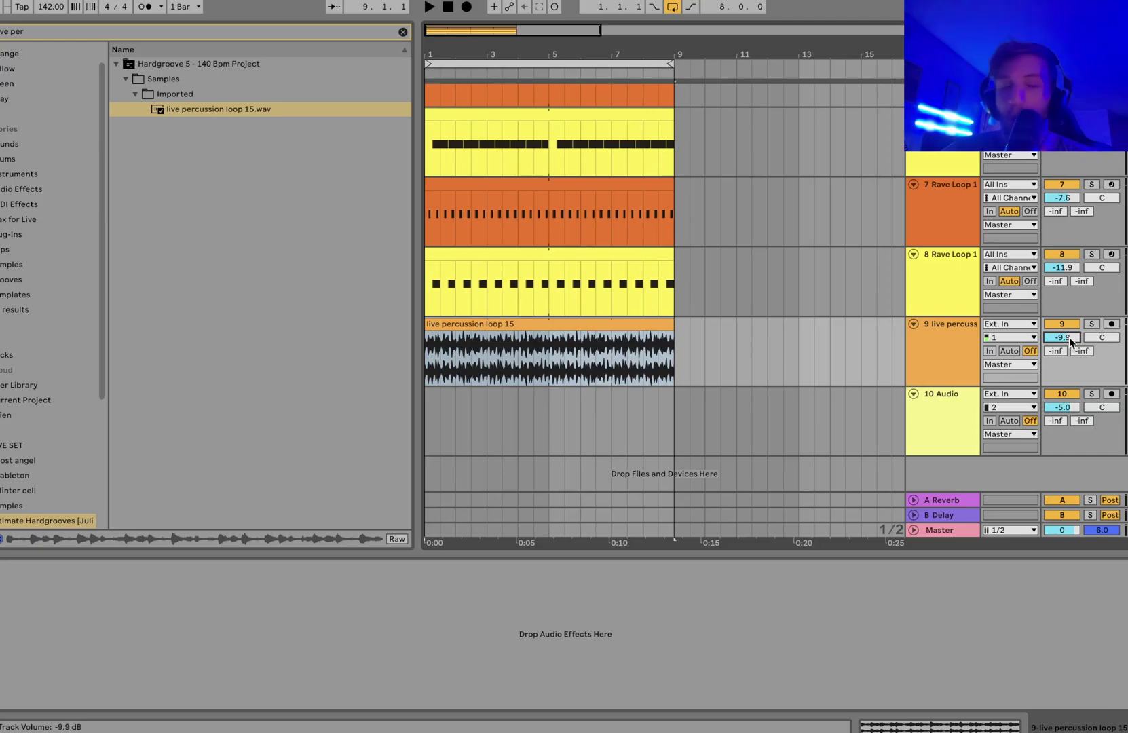
pyautogui.press('space')
pyautogui.moveTo(1069, 336); pyautogui.dragTo(1069, 344)
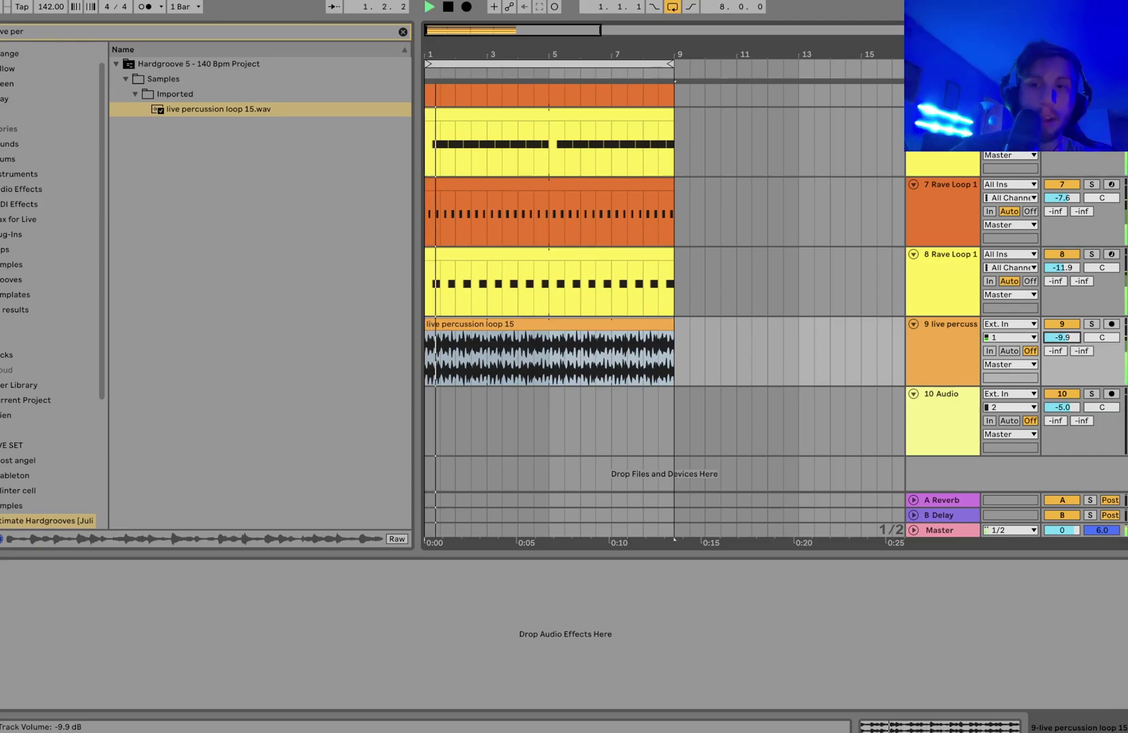
pyautogui.scroll(5, 924, 344)
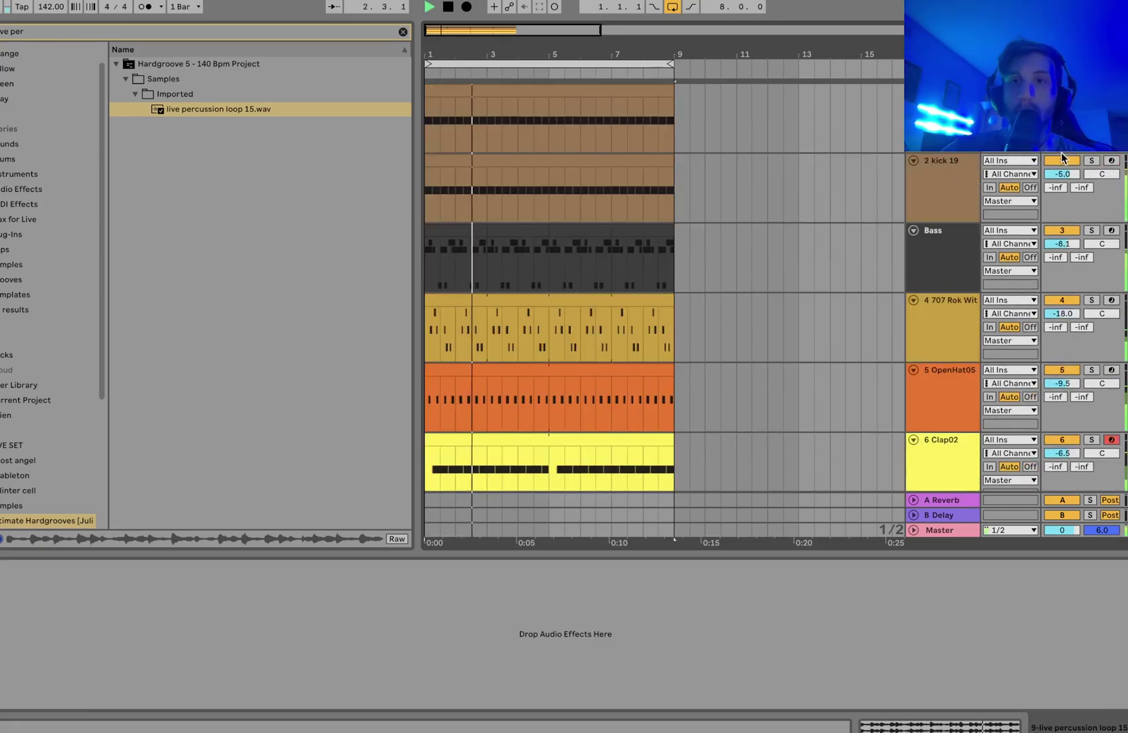
# Step: Raise the kick 19 track's volume to -4.1 dB
pyautogui.moveTo(1067, 178); pyautogui.dragTo(1067, 164)
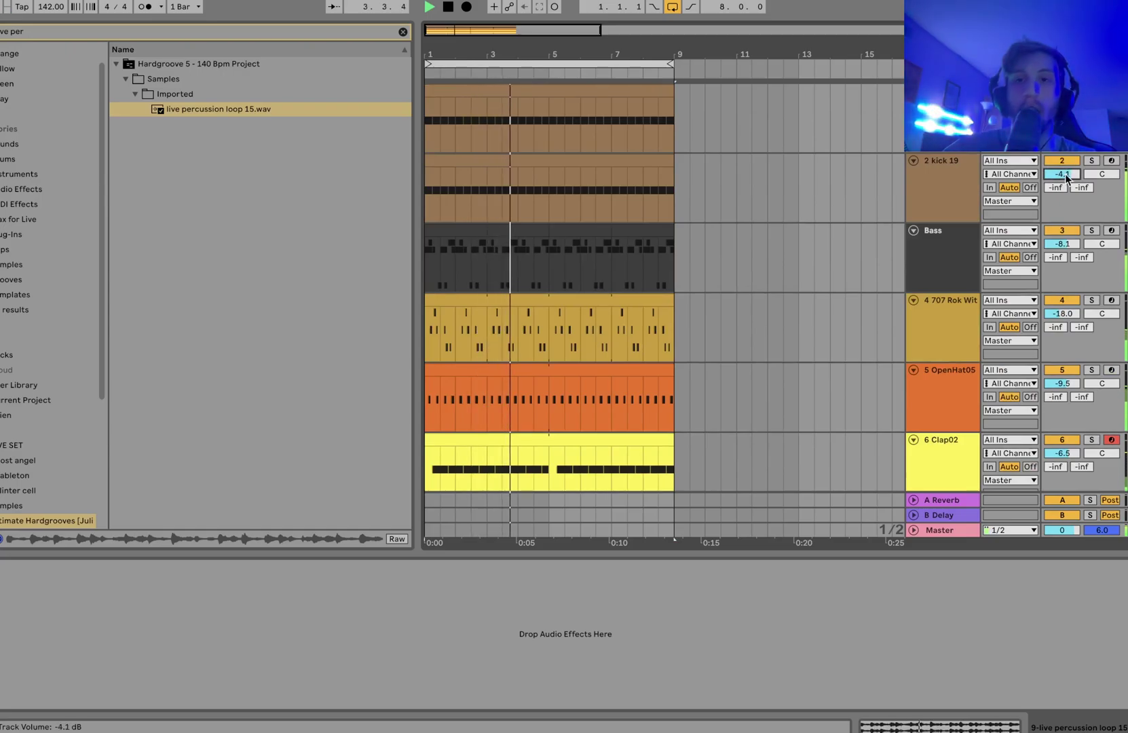
pyautogui.scroll(-5, 1065, 175)
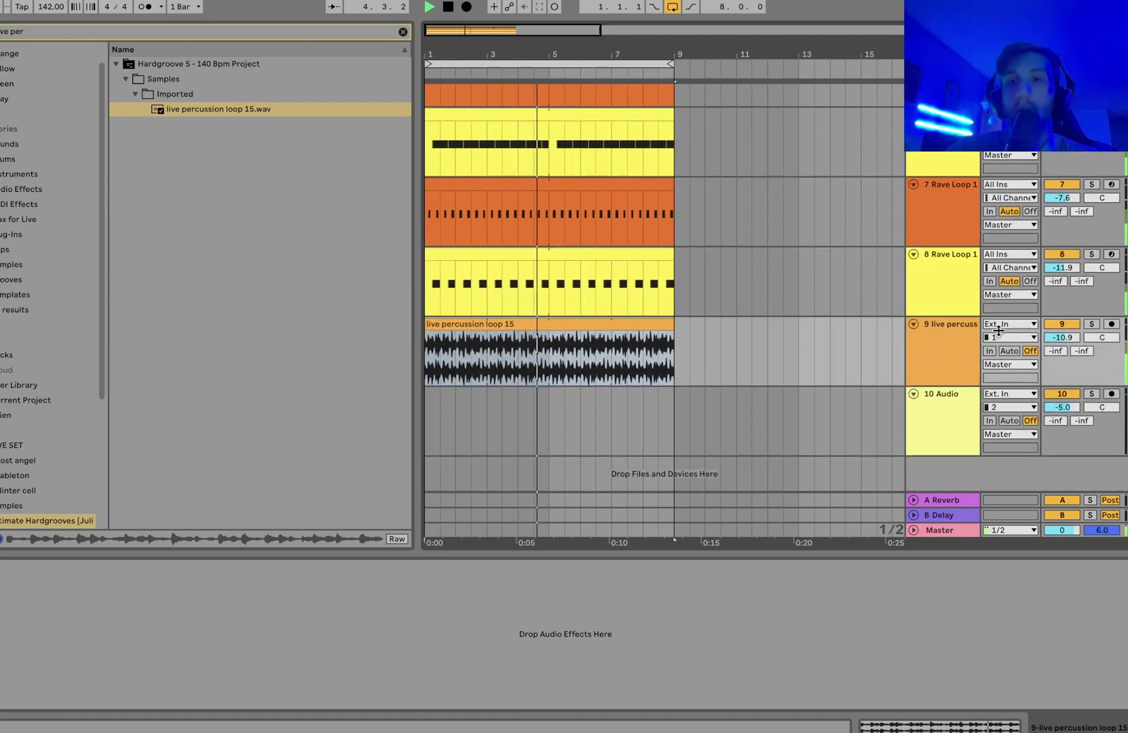
pyautogui.scroll(5, 925, 255)
# Step: Copy the Bass track's sidechain Compressor onto the live percussion track, check the ducking, clear the search
pyautogui.click(925, 254)
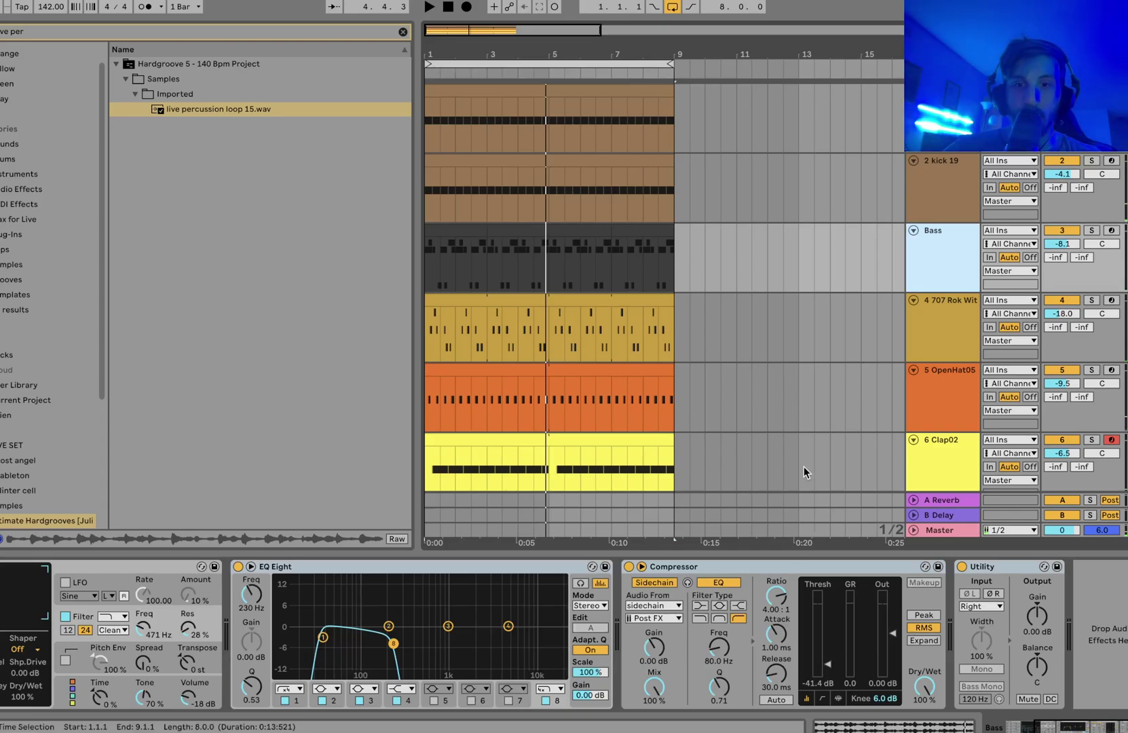
pyautogui.click(802, 570)
pyautogui.scroll(-5, 756, 489)
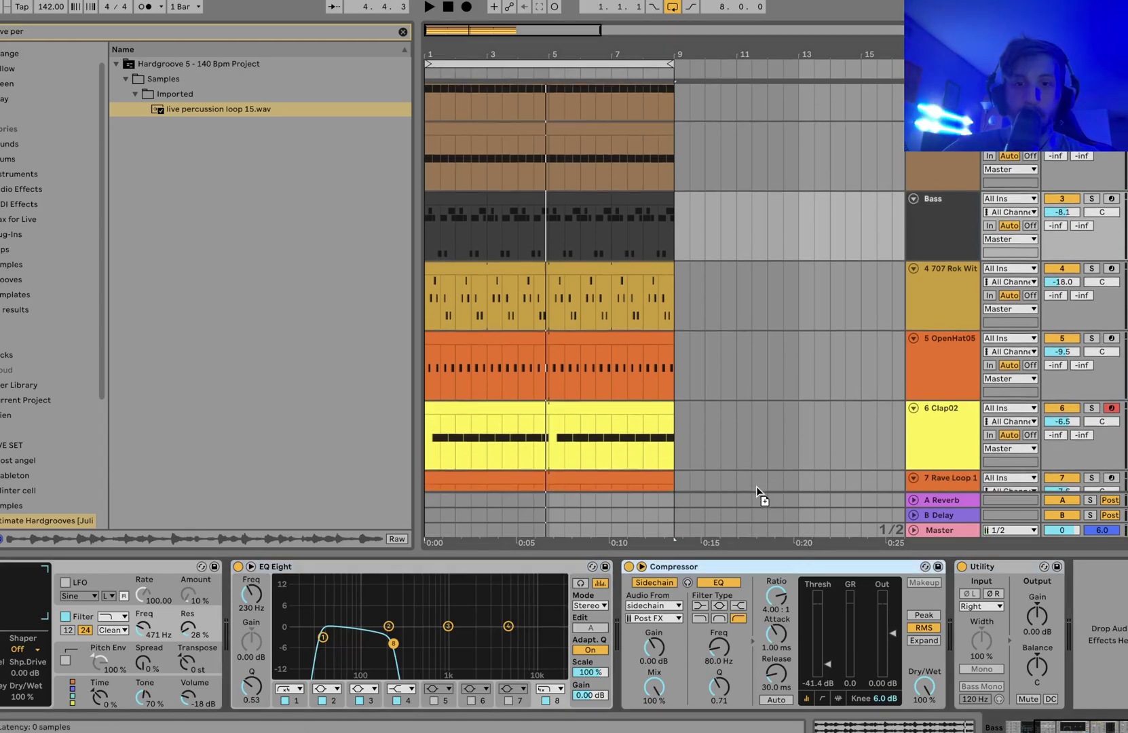
pyautogui.click(756, 486)
pyautogui.scroll(-1, 757, 486)
pyautogui.click(731, 410)
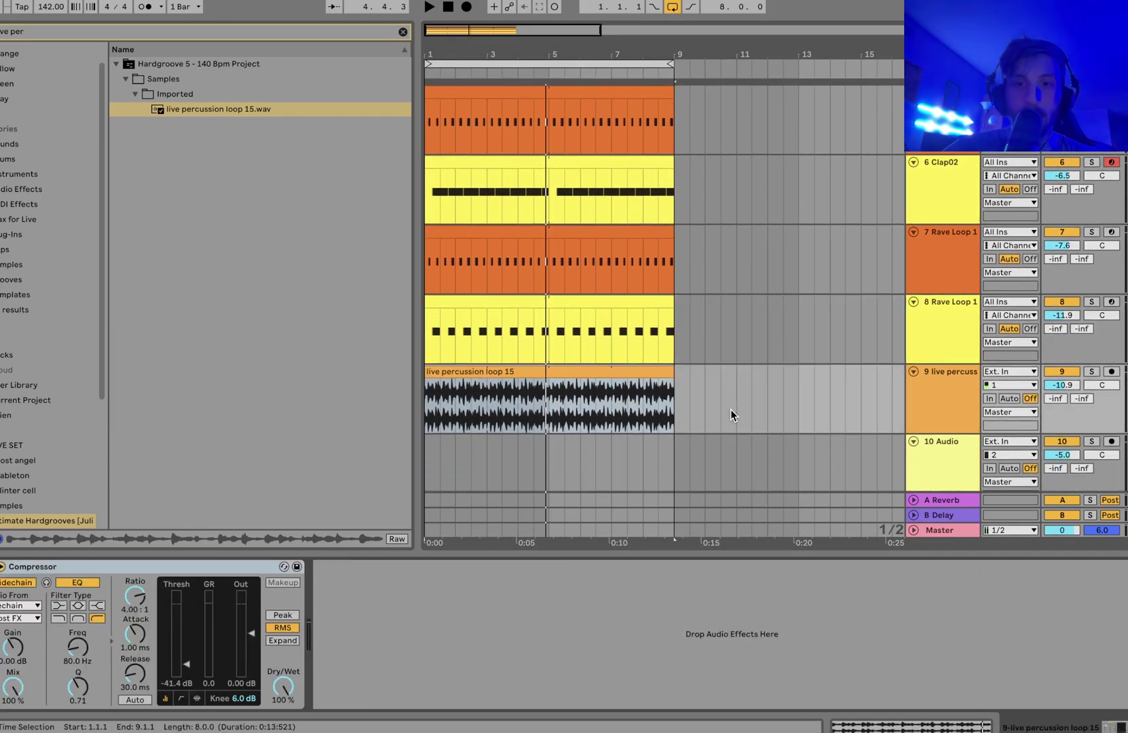
pyautogui.press('space')
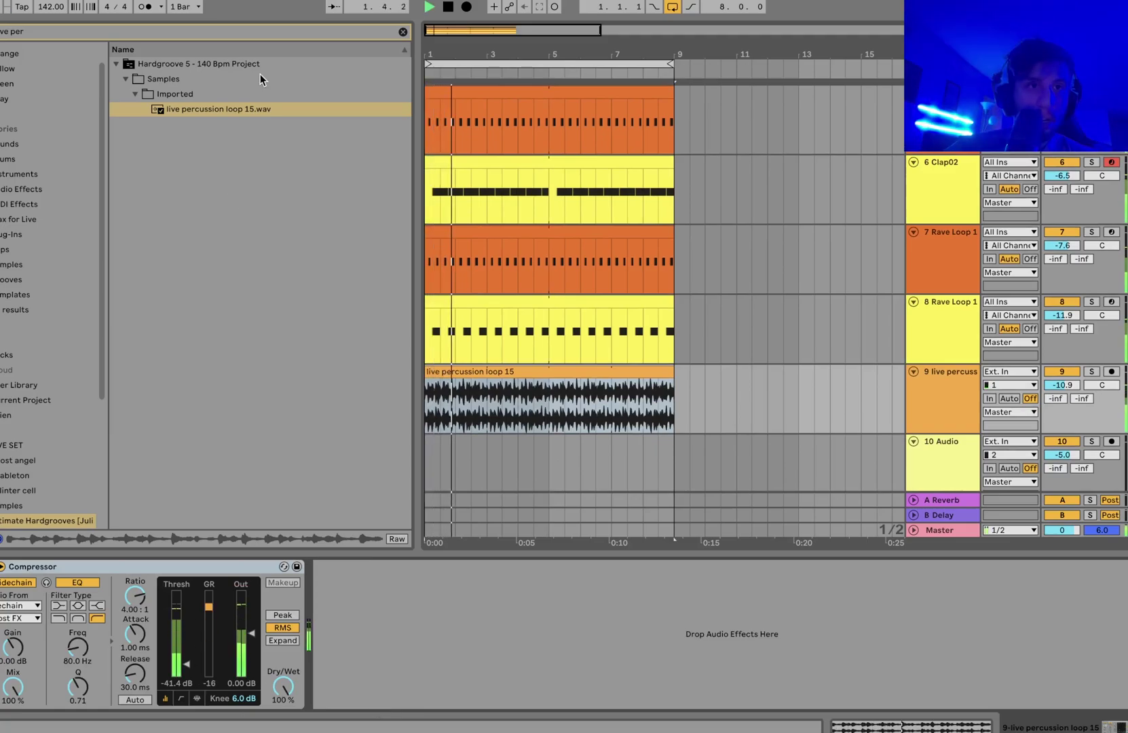
pyautogui.click(403, 31)
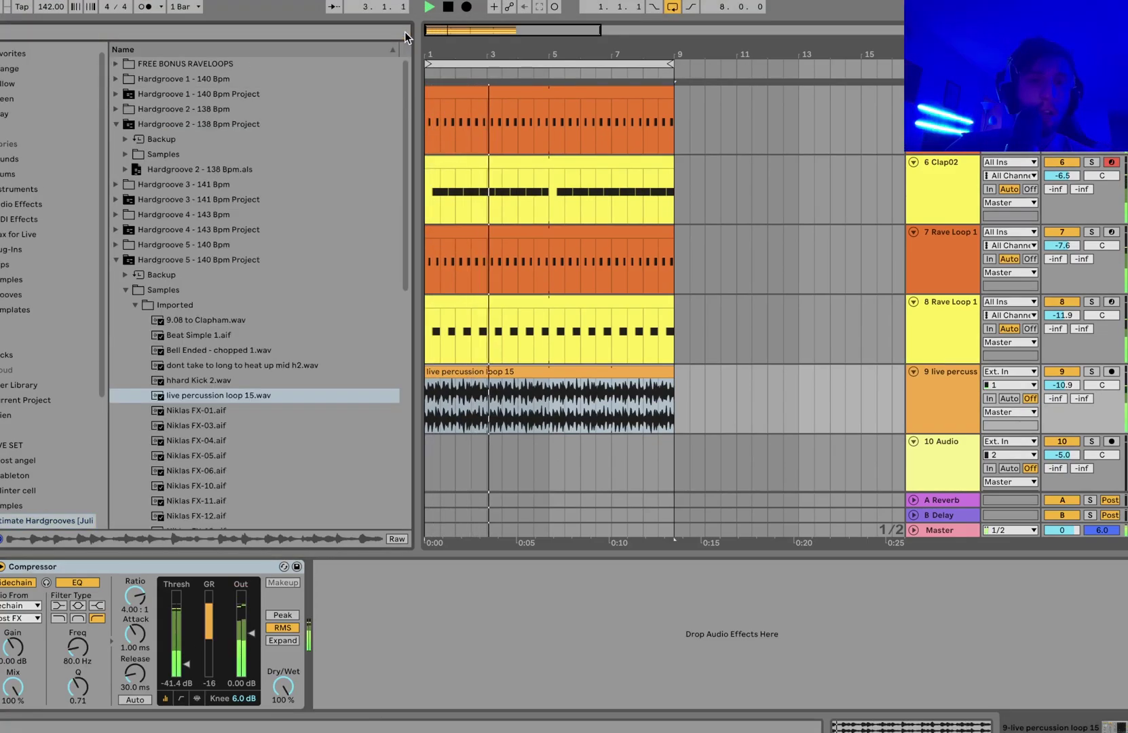
# Step: Search 'raveloo', place Raveloop 20.wav on track 10 and lower its volume
pyautogui.write('raveloo')
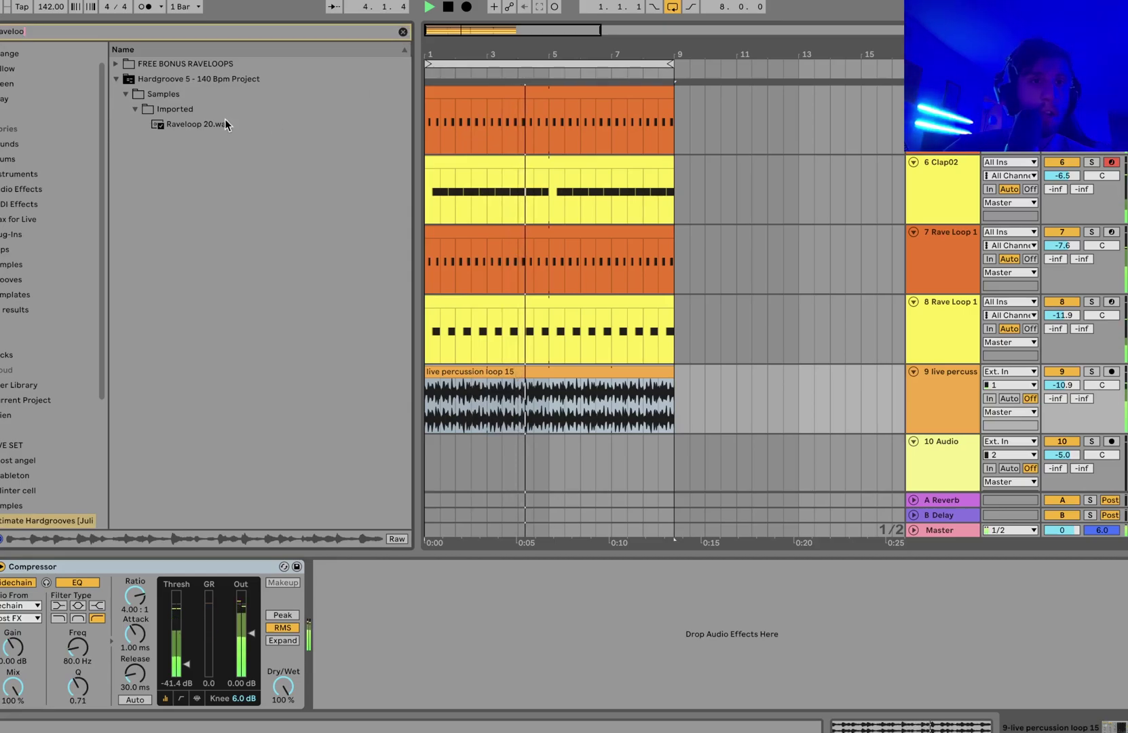
pyautogui.click(190, 116)
pyautogui.click(194, 124)
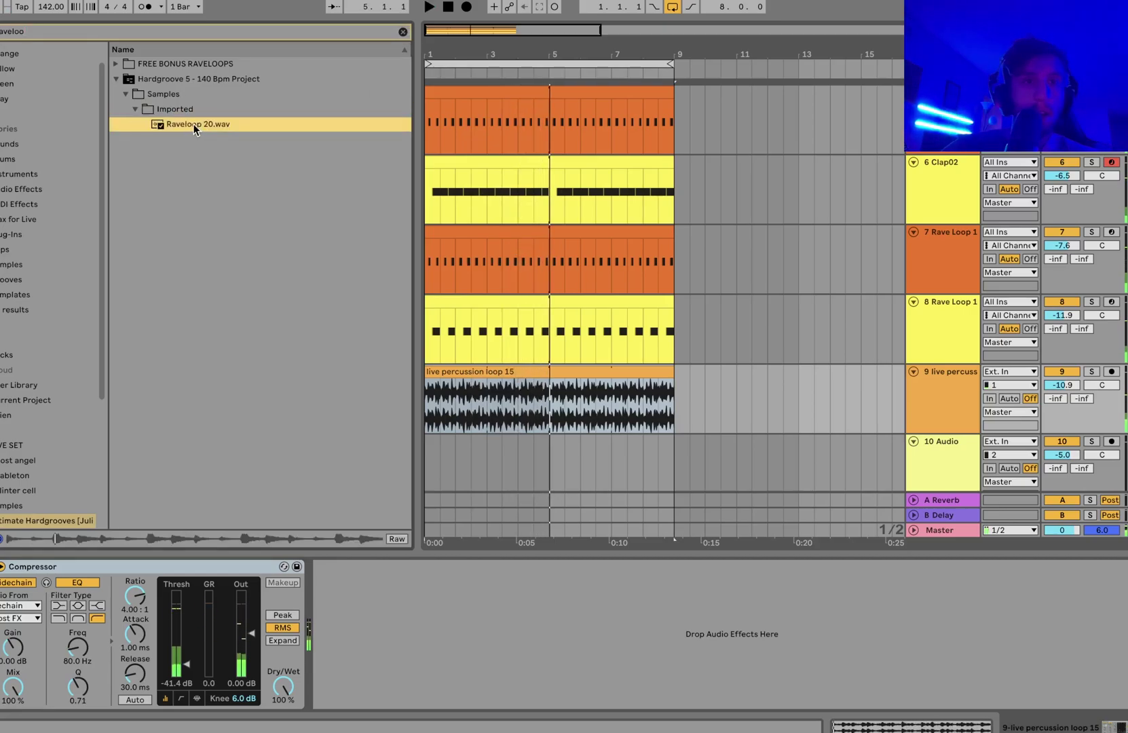
pyautogui.moveTo(179, 124); pyautogui.dragTo(430, 462)
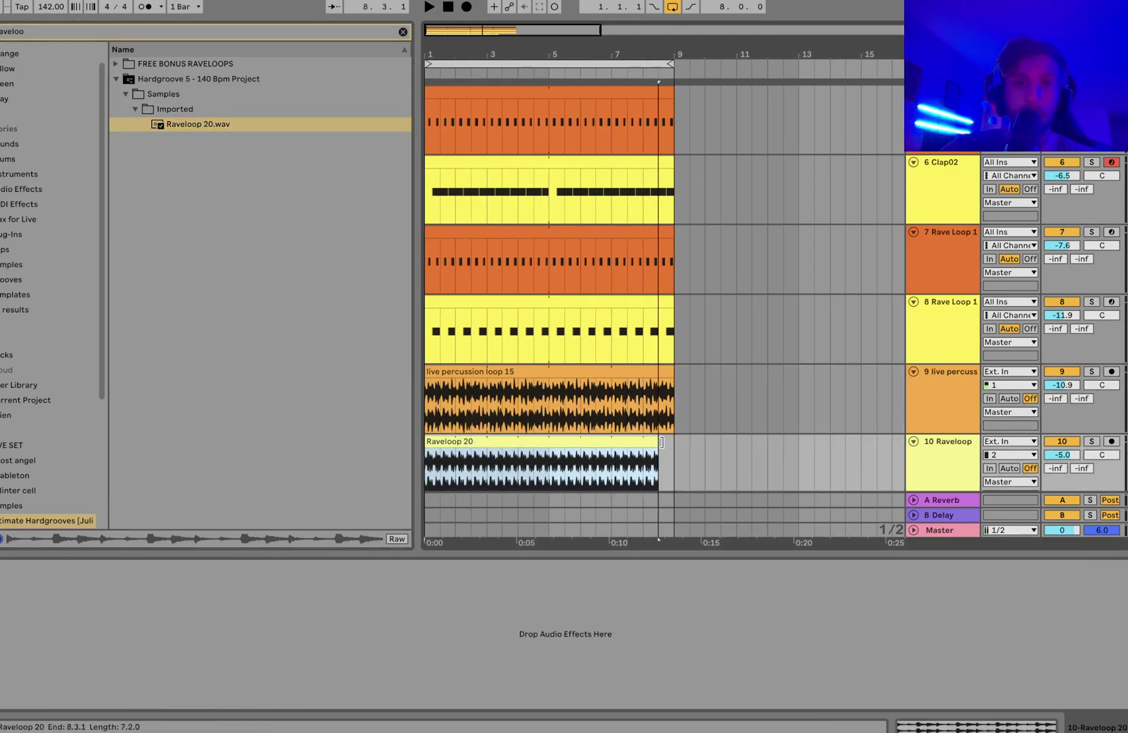
pyautogui.click(951, 393)
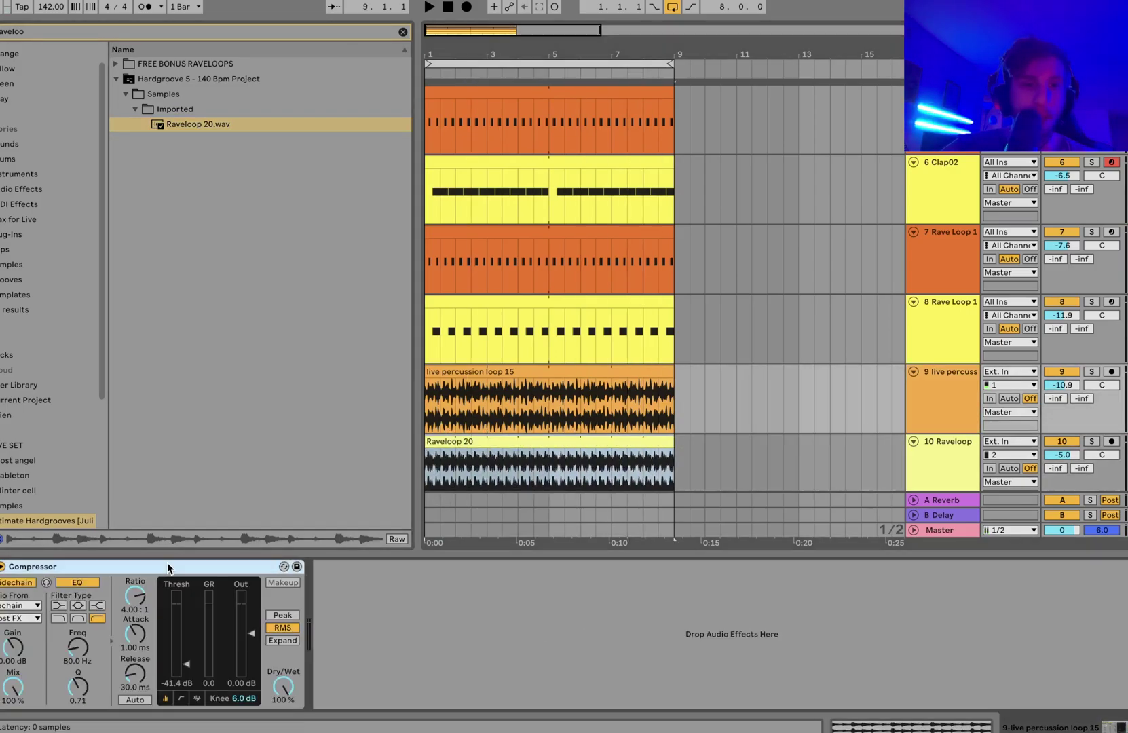
pyautogui.click(521, 463)
pyautogui.press('space')
pyautogui.moveTo(1075, 457); pyautogui.dragTo(1075, 476)
# Step: Raise kick 19, Bass and 707 together, kick to -0.7 dB and Bass to -4.7 dB
pyautogui.click(947, 461)
pyautogui.scroll(4, 936, 282)
pyautogui.click(924, 207)
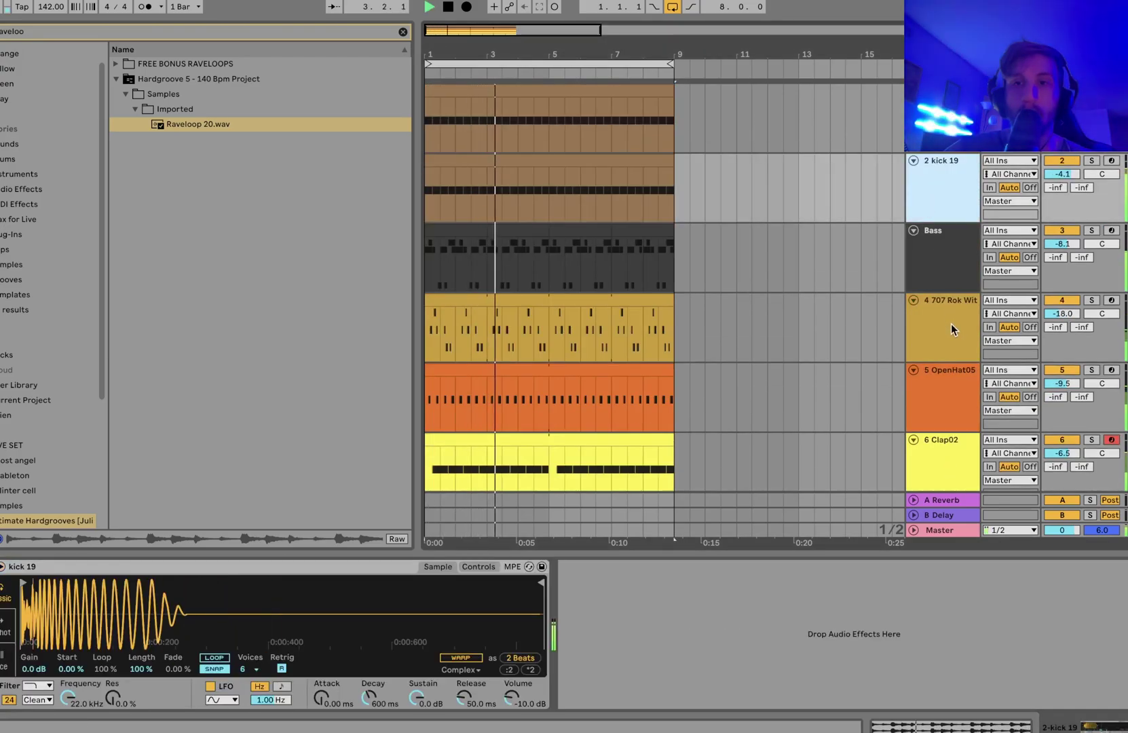
pyautogui.keyDown('shift'); pyautogui.click(951, 326); pyautogui.keyUp('shift')
pyautogui.moveTo(1066, 314)
pyautogui.mouseDown()
pyautogui.moveTo(1067, 293)
pyautogui.moveTo(1070, 323)
pyautogui.mouseUp()
# Step: Inspect the Bass, live percussion and Raveloop tracks' devices, then stop playback
pyautogui.click(926, 238)
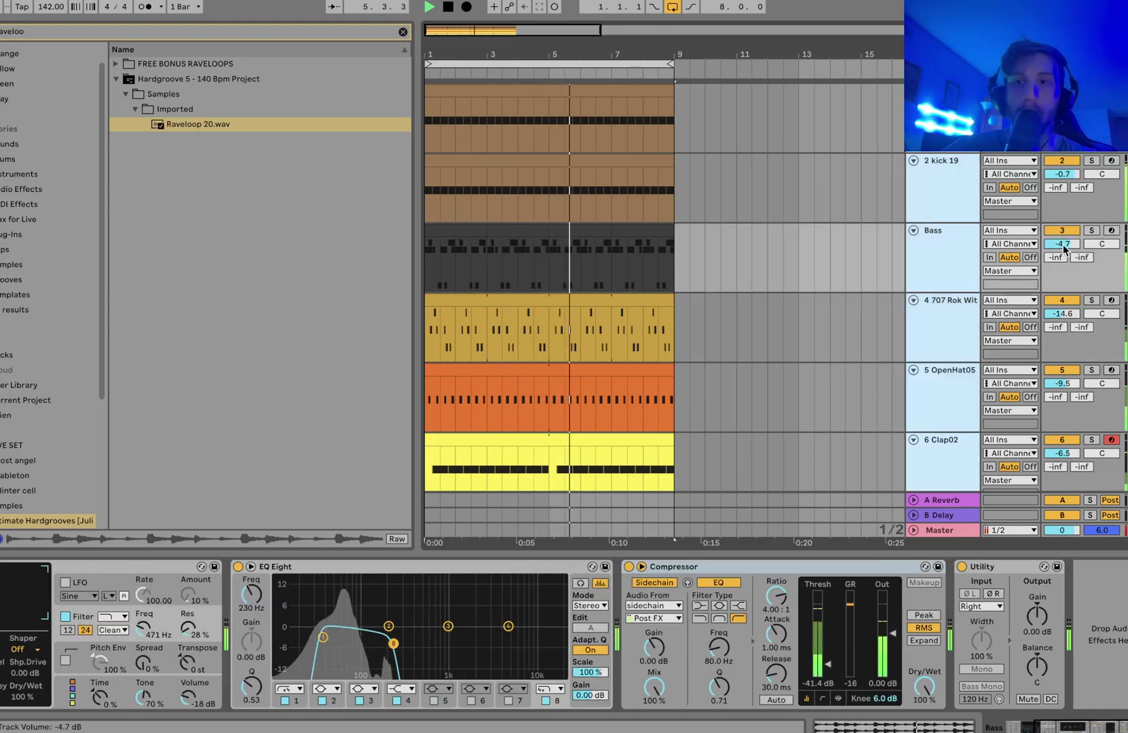
pyautogui.scroll(-4, 1064, 246)
pyautogui.click(940, 377)
pyautogui.click(945, 409)
pyautogui.click(946, 371)
pyautogui.click(943, 439)
pyautogui.press('space')
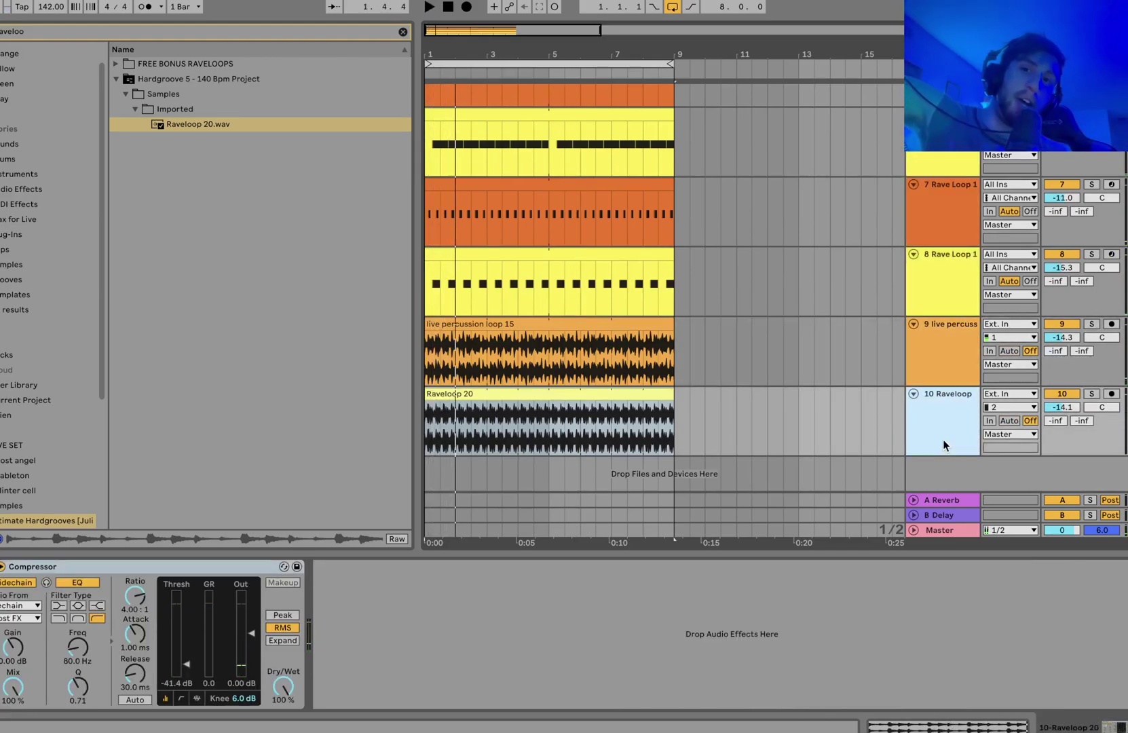
# Step: Select all tracks and nudge every volume up slightly
pyautogui.press('super+a')
pyautogui.click(1062, 408)
pyautogui.moveTo(1061, 408); pyautogui.dragTo(1062, 406)
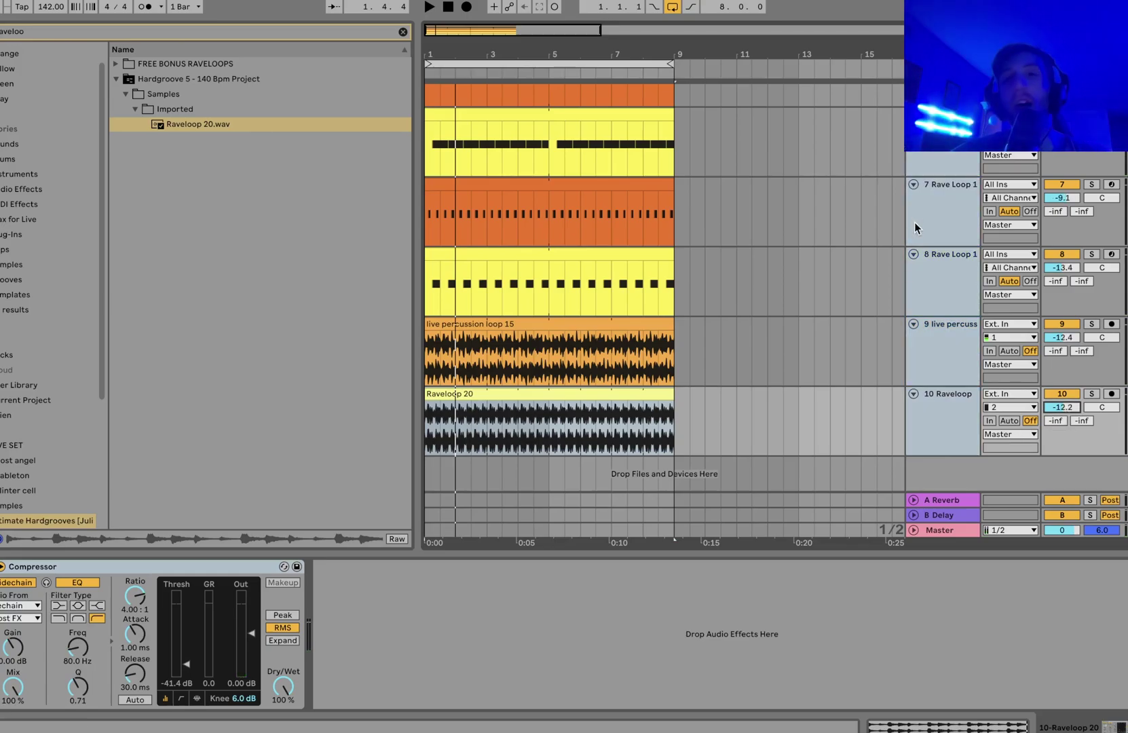
pyautogui.click(944, 285)
# Step: Solo the Bass, 707, OpenHat05 and Clap02 tracks and play them
pyautogui.scroll(8, 945, 274)
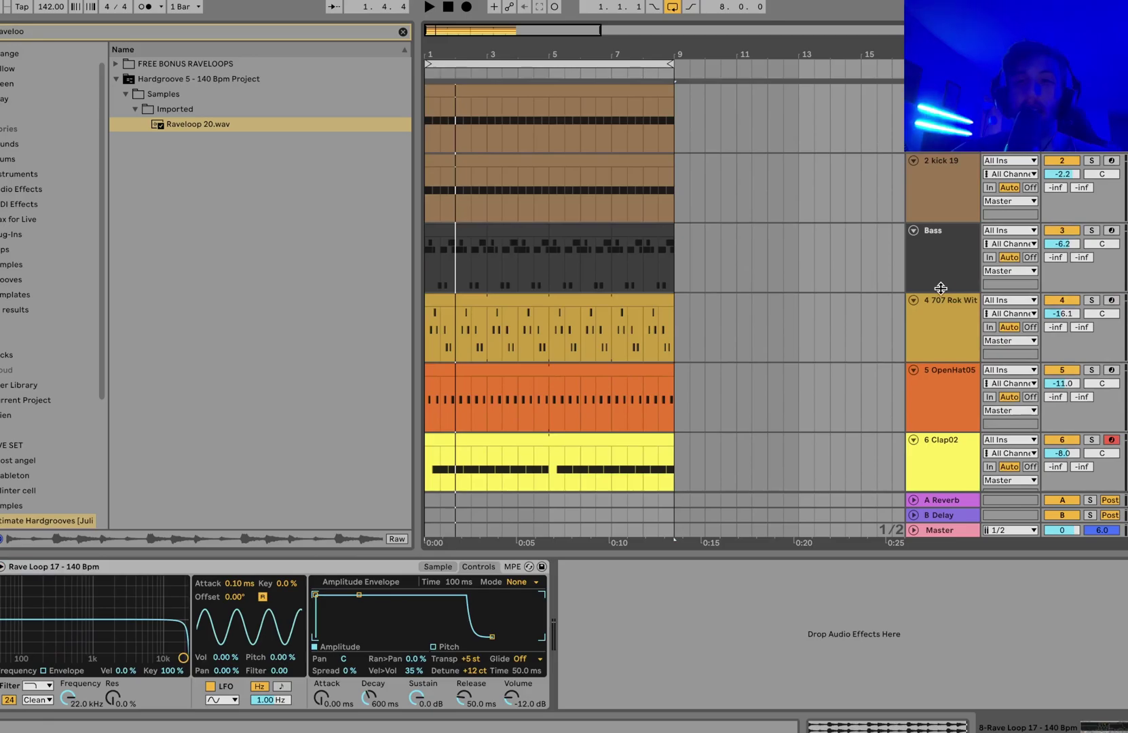
pyautogui.click(933, 165)
pyautogui.keyDown('shift'); pyautogui.click(940, 290); pyautogui.keyUp('shift')
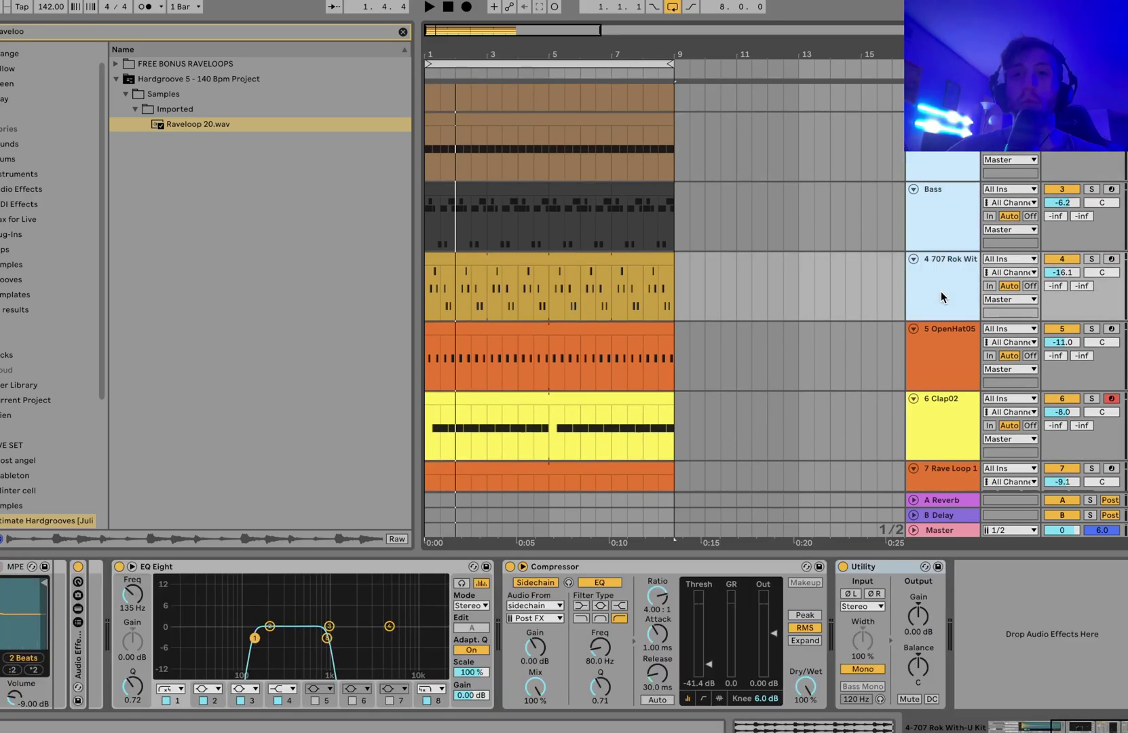
pyautogui.click(1093, 260)
pyautogui.press('space')
pyautogui.click(1092, 328)
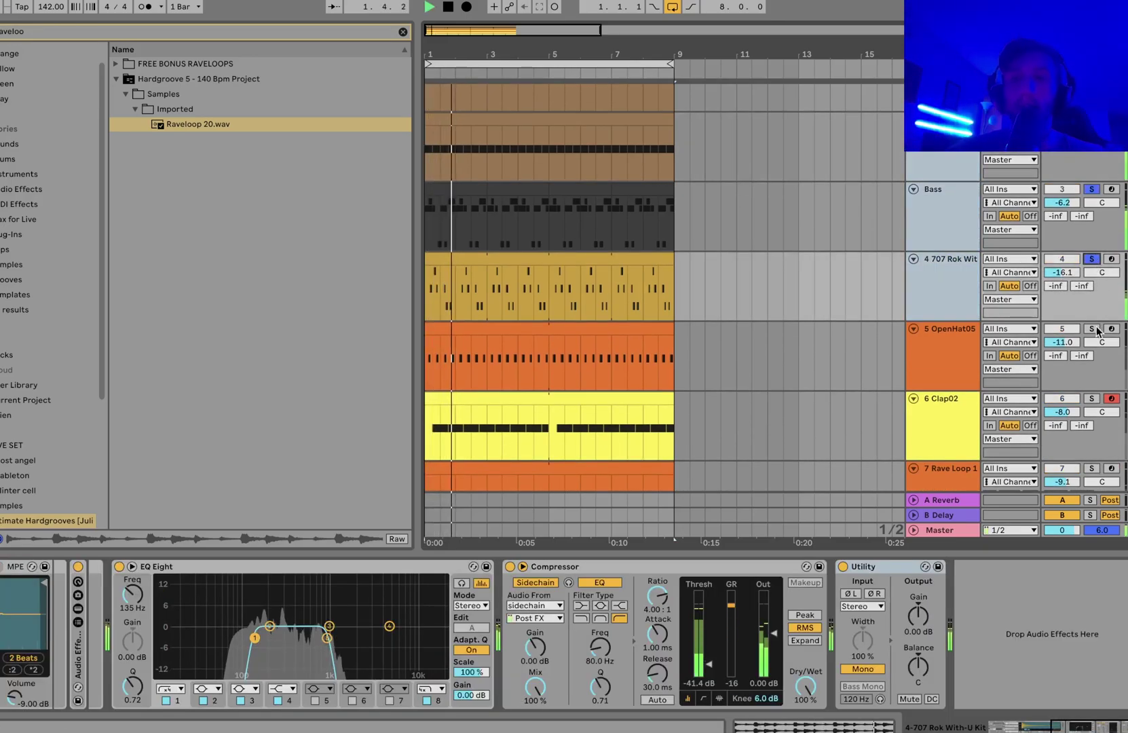
pyautogui.click(1091, 398)
# Step: Set OpenHat05 to -7.5 dB and Clap02 to -6.9 dB, then unsolo all tracks
pyautogui.moveTo(1062, 353); pyautogui.dragTo(1063, 346)
pyautogui.moveTo(1066, 415); pyautogui.dragTo(1068, 411)
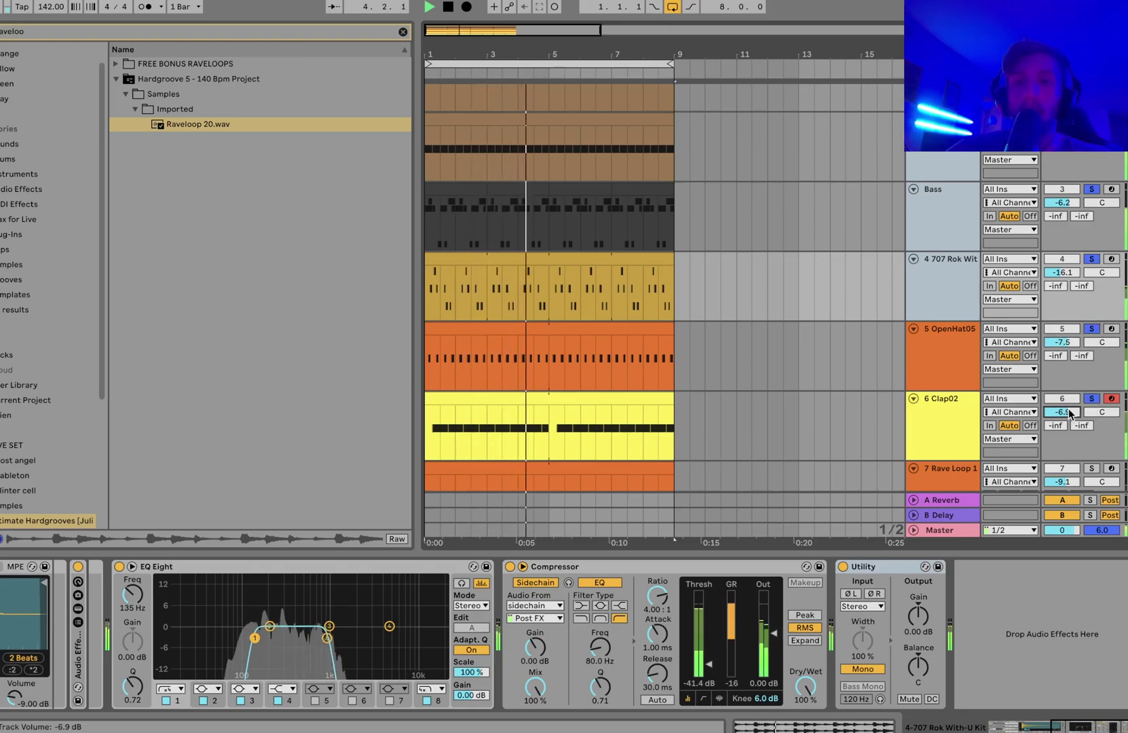
pyautogui.press('space')
pyautogui.click(1093, 400)
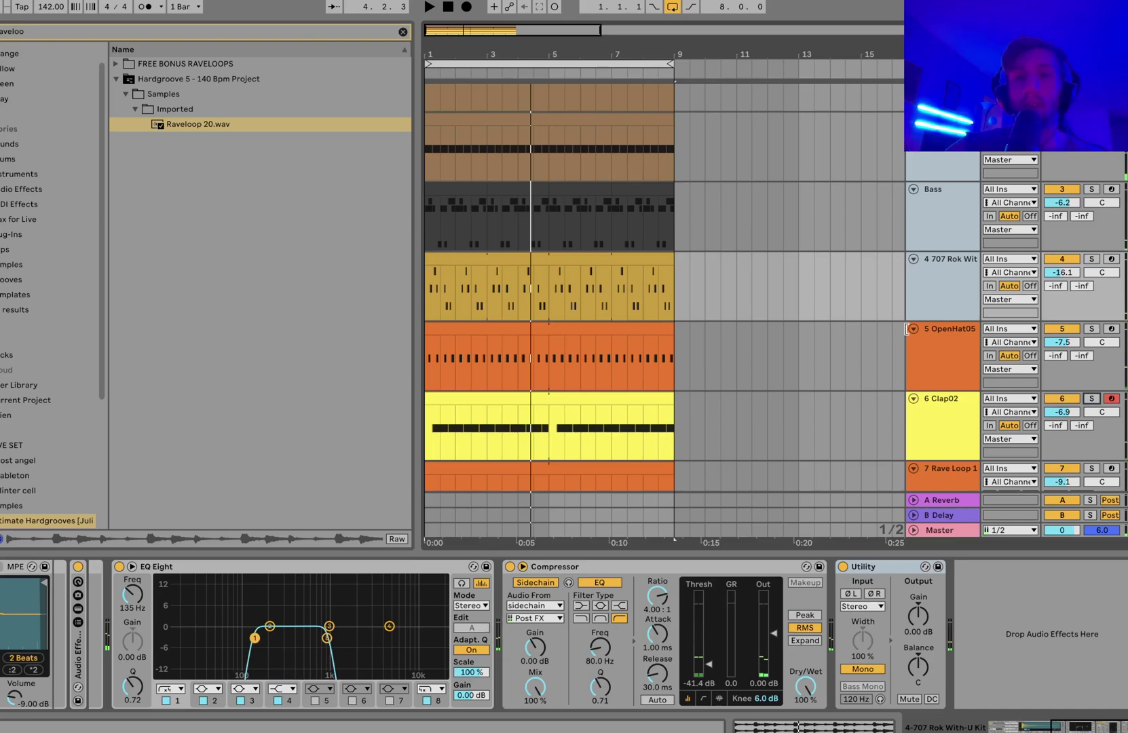
pyautogui.scroll(-5, 910, 326)
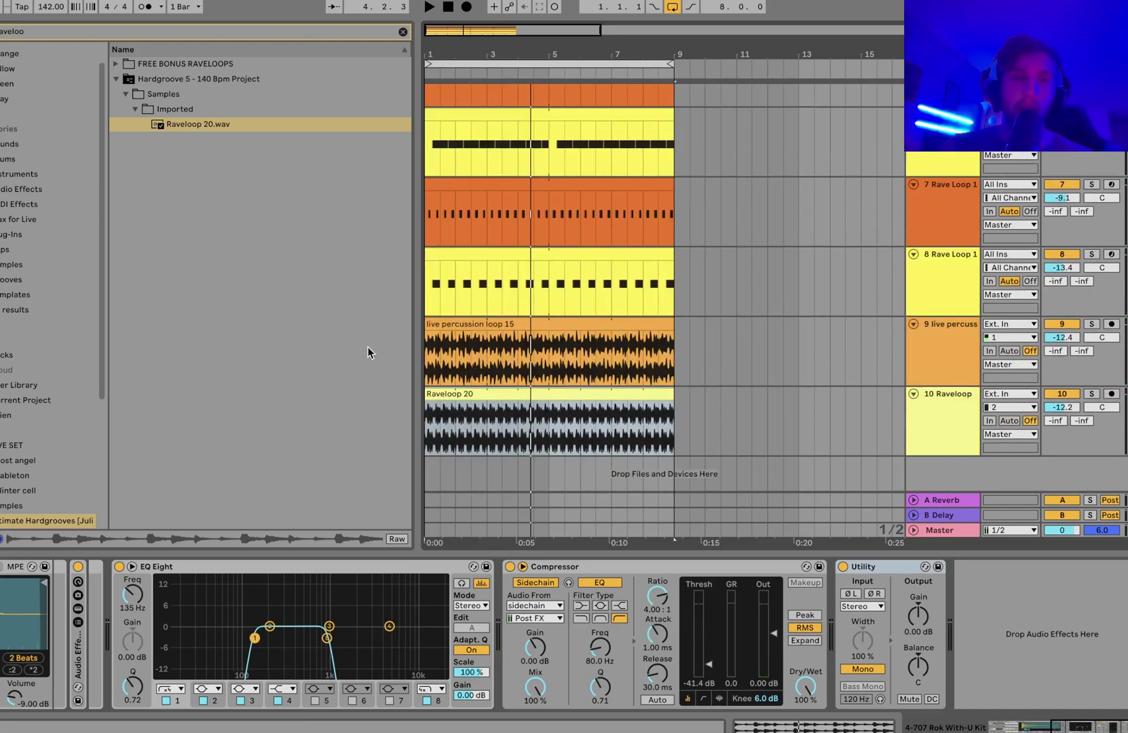
# Step: From the Hardgroove 1 folder, place Rave Loop 13.wav on a new track extended to bar 9
pyautogui.click(403, 31)
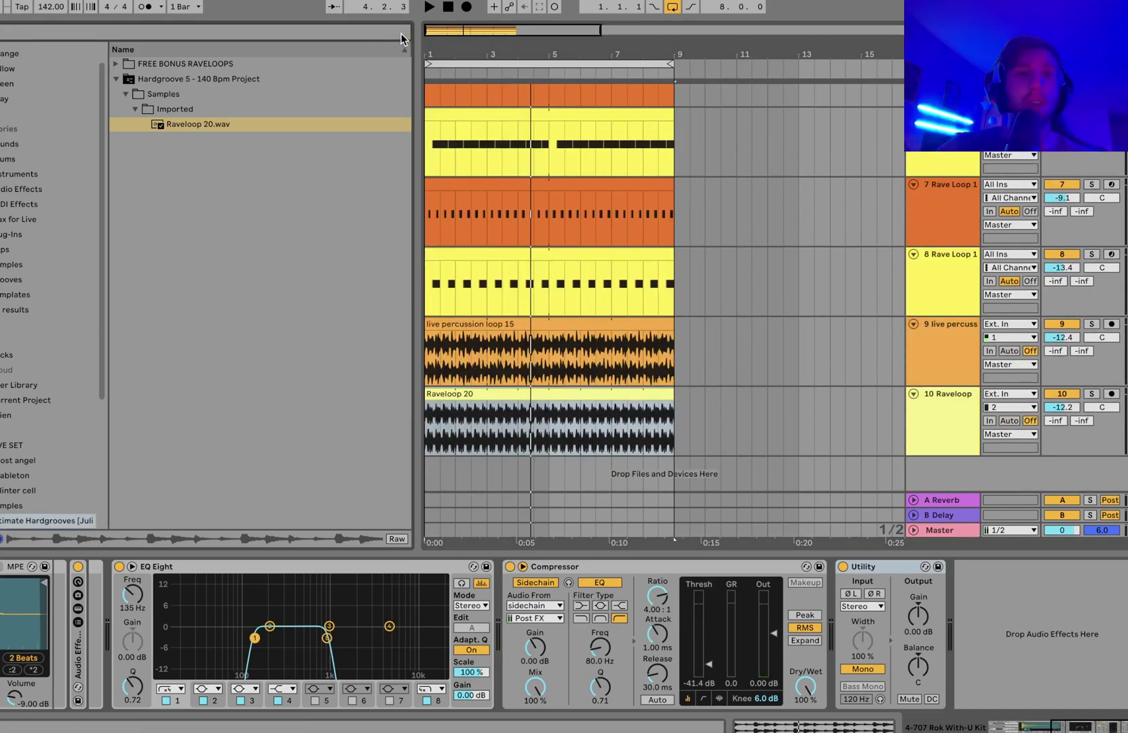
pyautogui.click(123, 79)
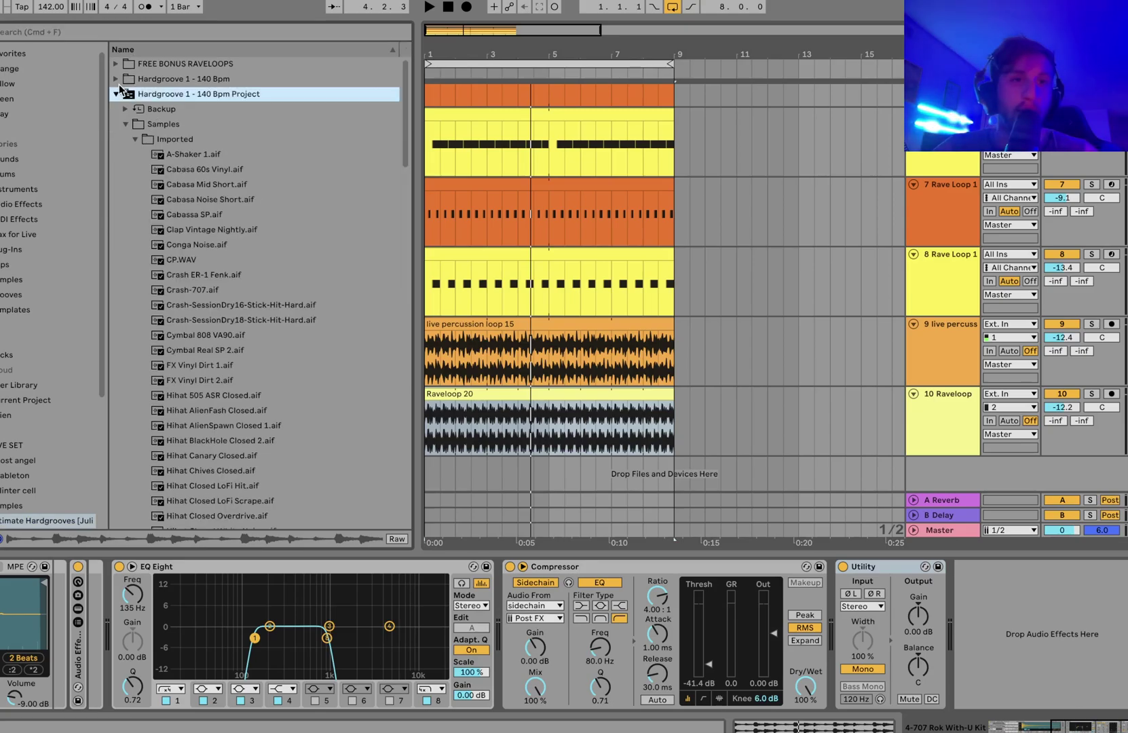
pyautogui.scroll(-20, 145, 184)
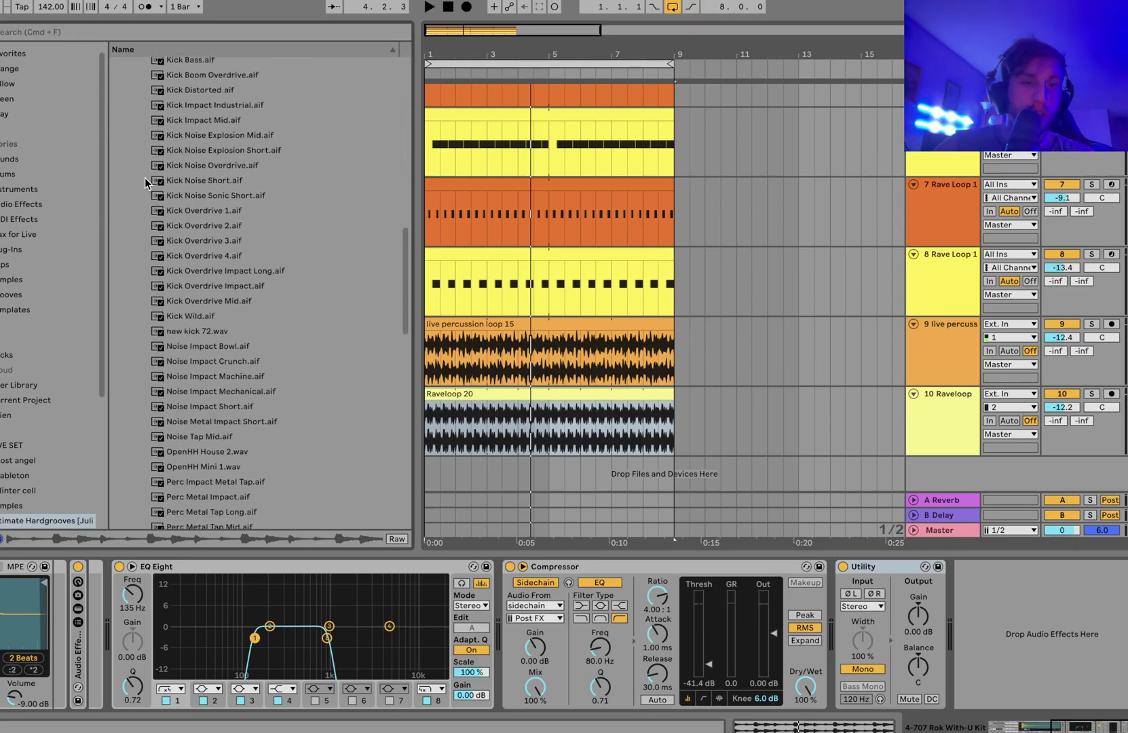
pyautogui.scroll(-3, 145, 183)
pyautogui.click(212, 260)
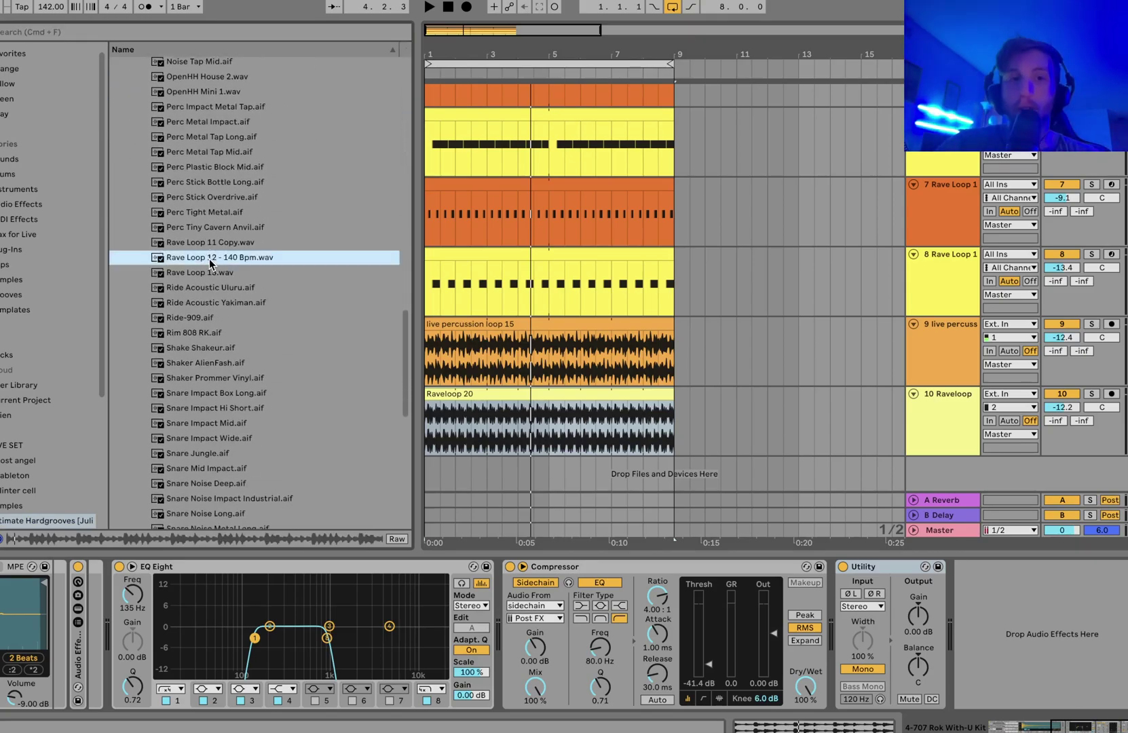
pyautogui.click(203, 275)
pyautogui.moveTo(188, 274); pyautogui.dragTo(431, 463)
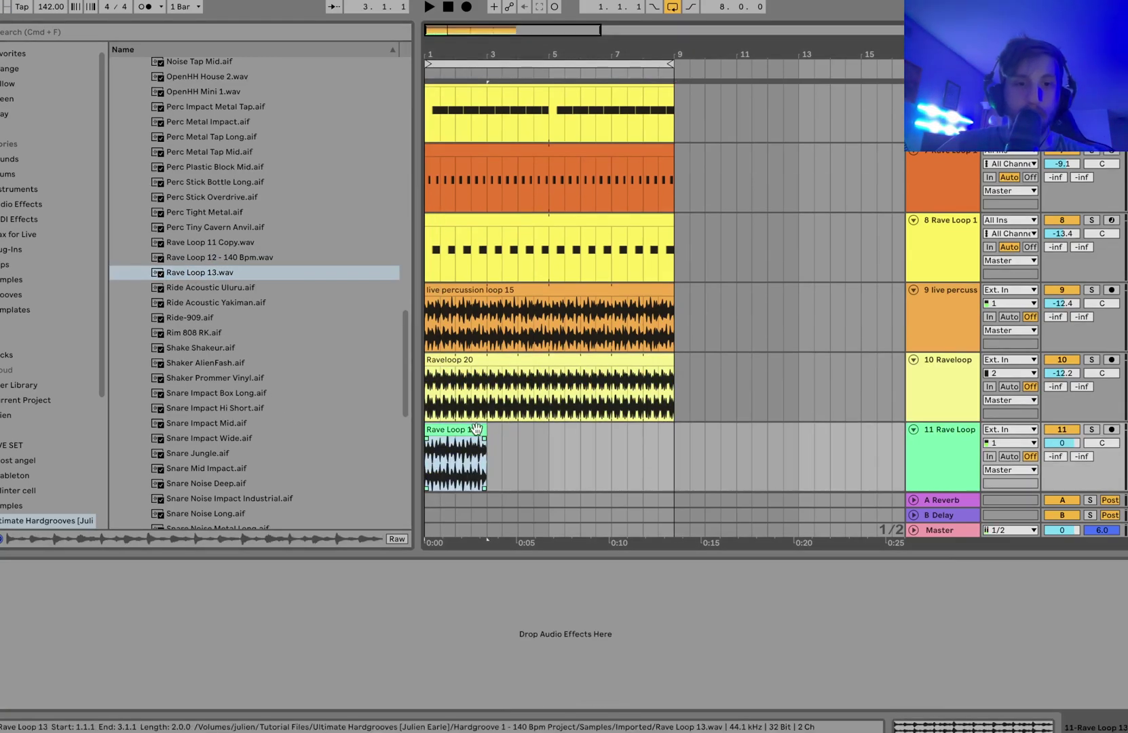
pyautogui.moveTo(485, 429); pyautogui.dragTo(671, 435)
# Step: Copy the Raveloop compressor onto Rave Loop 13 and set its volume to -10.8 dB
pyautogui.press('space')
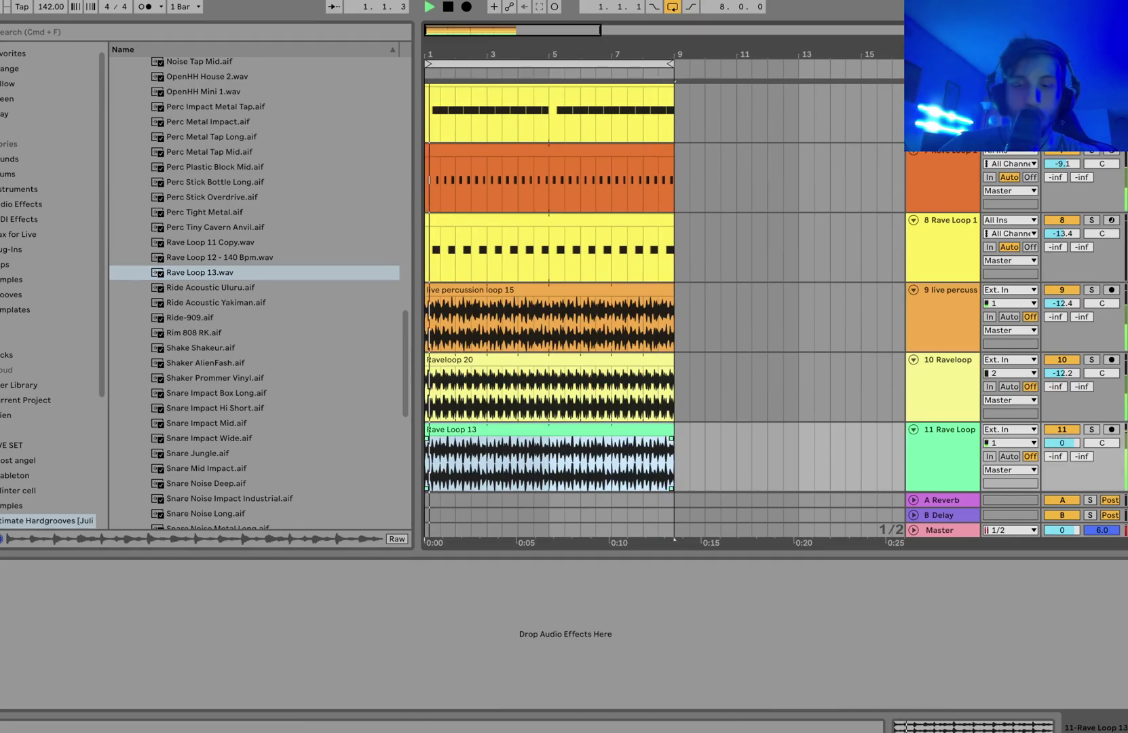
pyautogui.moveTo(1062, 443); pyautogui.dragTo(1062, 468)
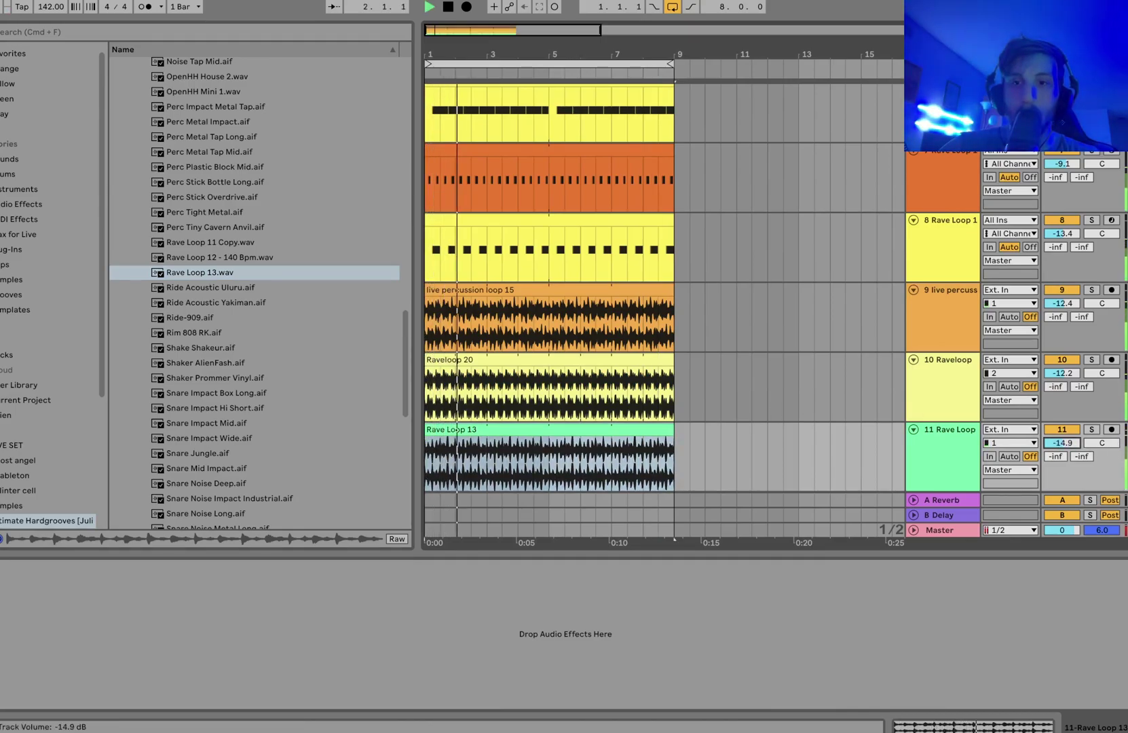
pyautogui.click(949, 408)
pyautogui.moveTo(135, 569); pyautogui.dragTo(348, 503)
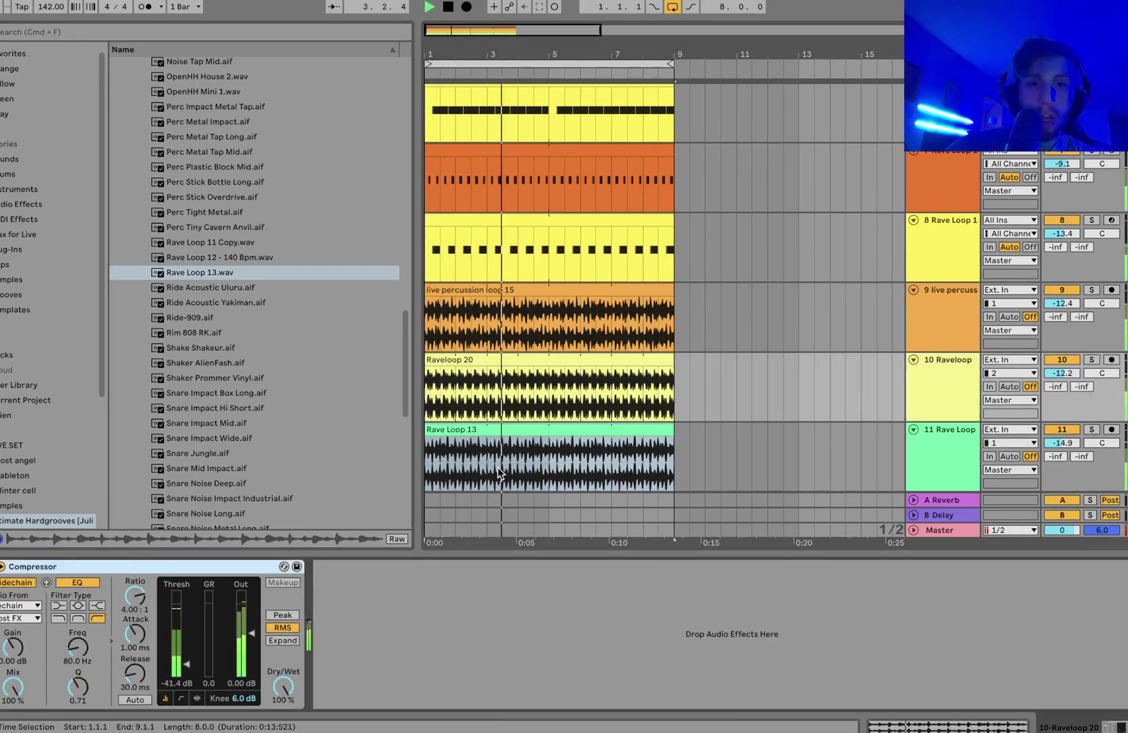
pyautogui.moveTo(1063, 443); pyautogui.dragTo(1073, 452)
# Step: Insert a MIDI track above live percussion and load Hihat Chives Closed after auditioning hi-hats
pyautogui.click(943, 469)
pyautogui.keyDown('shift'); pyautogui.click(941, 324); pyautogui.keyUp('shift')
pyautogui.press('super+shift+t')
pyautogui.scroll(3, 225, 218)
pyautogui.scroll(15, 198, 222)
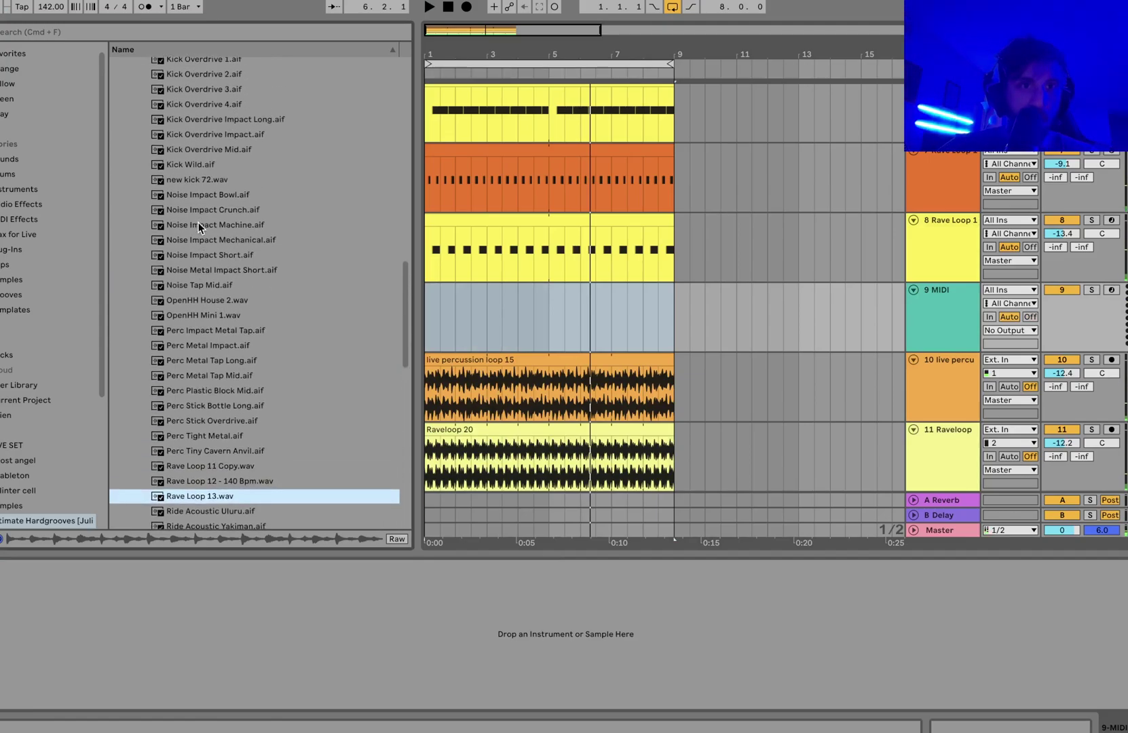
pyautogui.scroll(1, 199, 227)
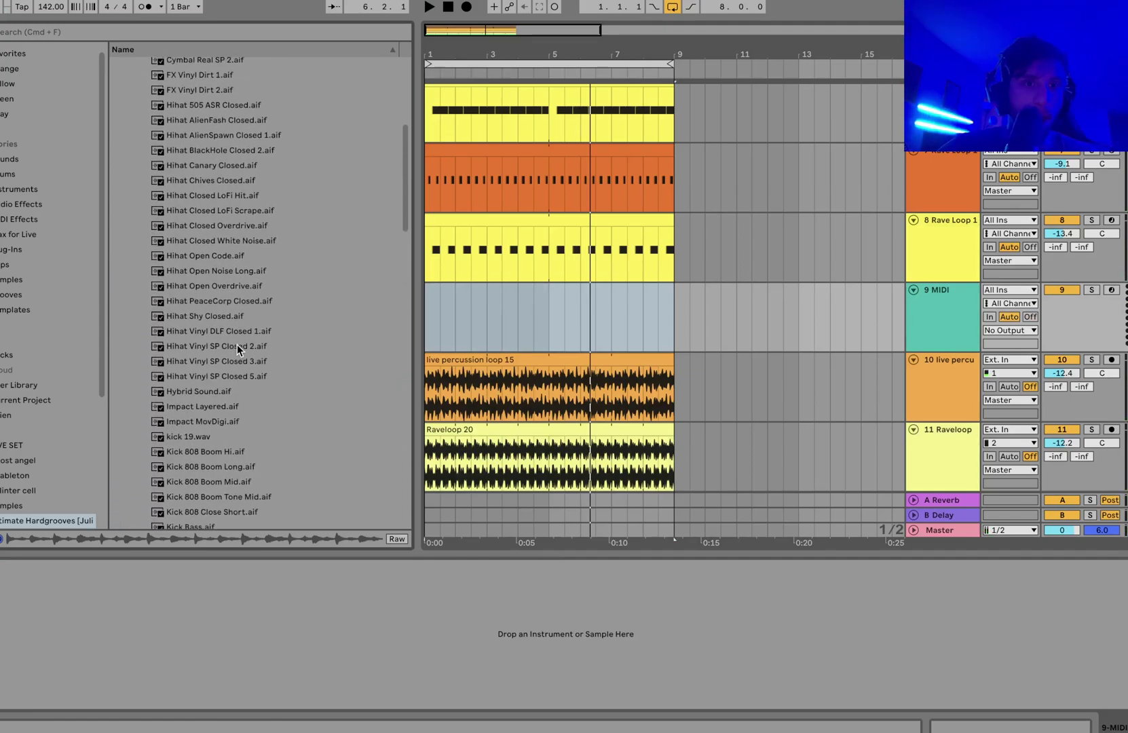
pyautogui.click(235, 346)
pyautogui.press('Up')
pyautogui.press('Up')
pyautogui.press('Up')
pyautogui.press('Up')
pyautogui.press('Up')
pyautogui.press('Up')
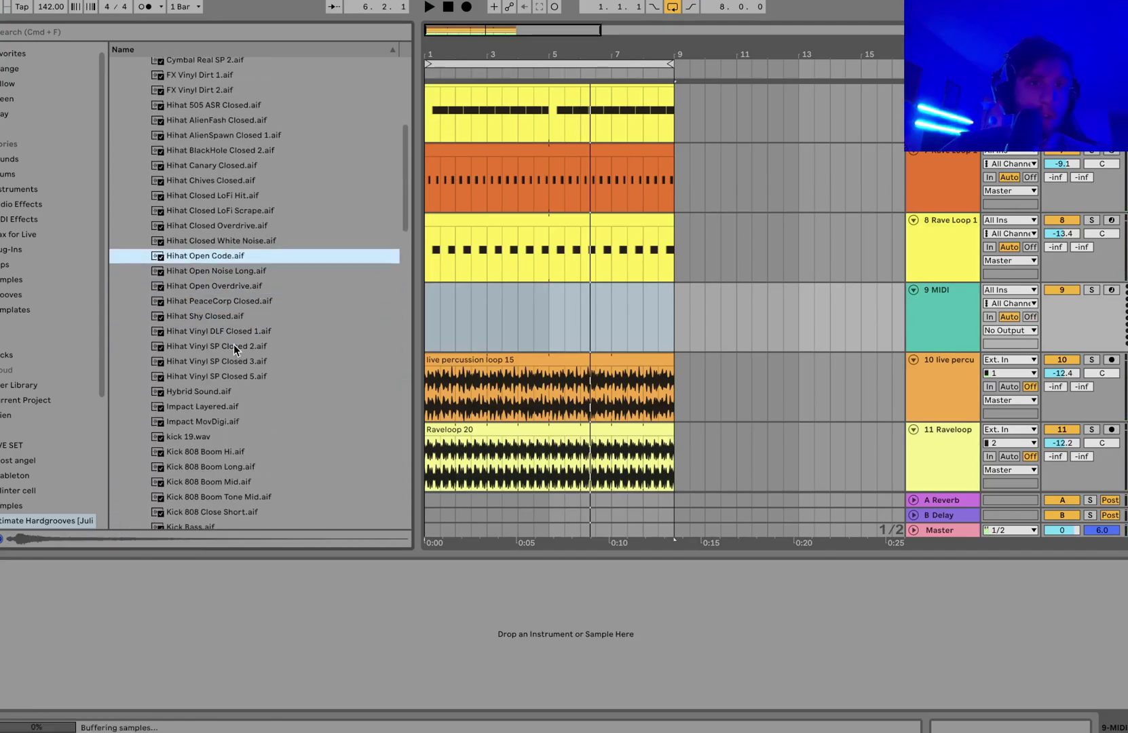
pyautogui.press('Up')
pyautogui.press('Up')
pyautogui.press('Up')
pyautogui.press('Down')
pyautogui.press('Up')
pyautogui.press('Up')
pyautogui.press('Up')
pyautogui.press('Up')
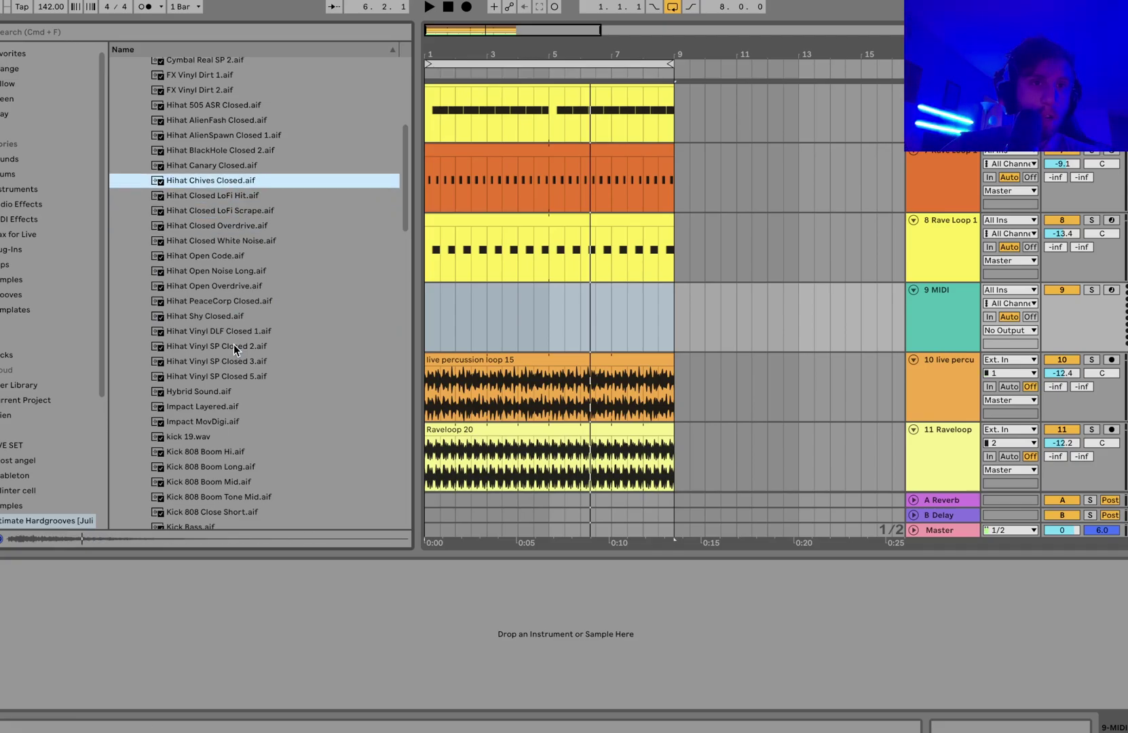
pyautogui.press('Down')
pyautogui.press('Return')
# Step: Create a bars 1–5 MIDI clip filled with repeated C3 sixteenth-note hi-hats
pyautogui.moveTo(551, 322); pyautogui.dragTo(427, 319)
pyautogui.press('super+shift+m')
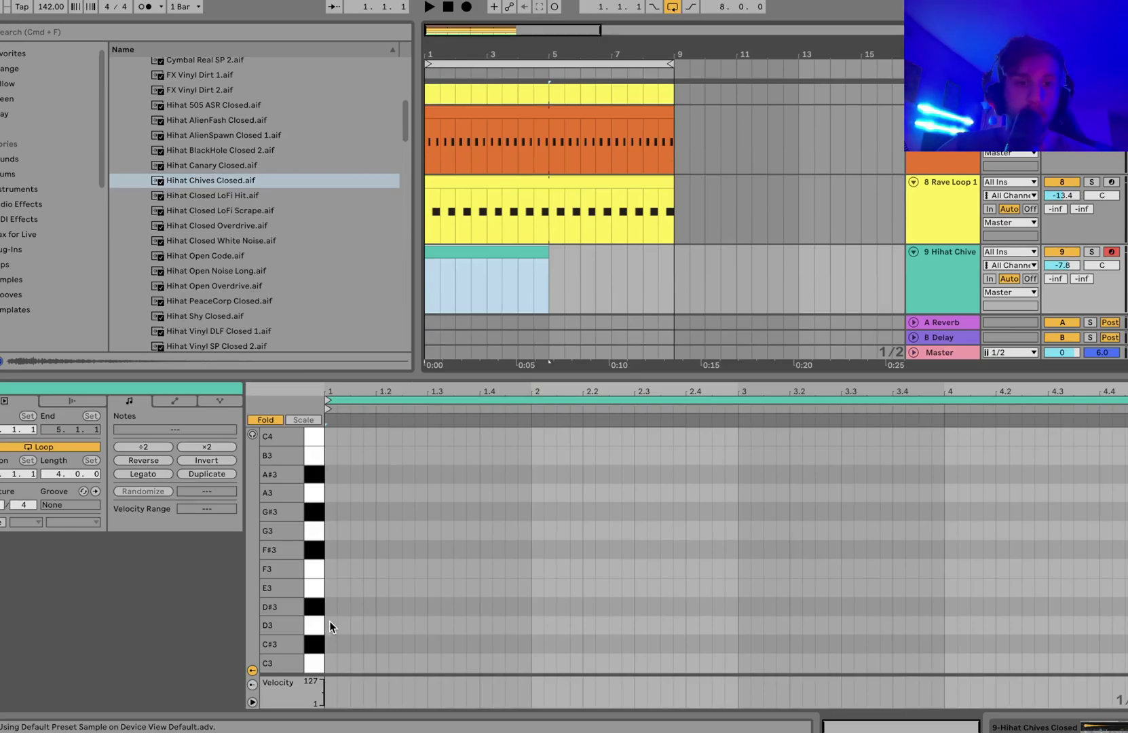
pyautogui.doubleClick(331, 663)
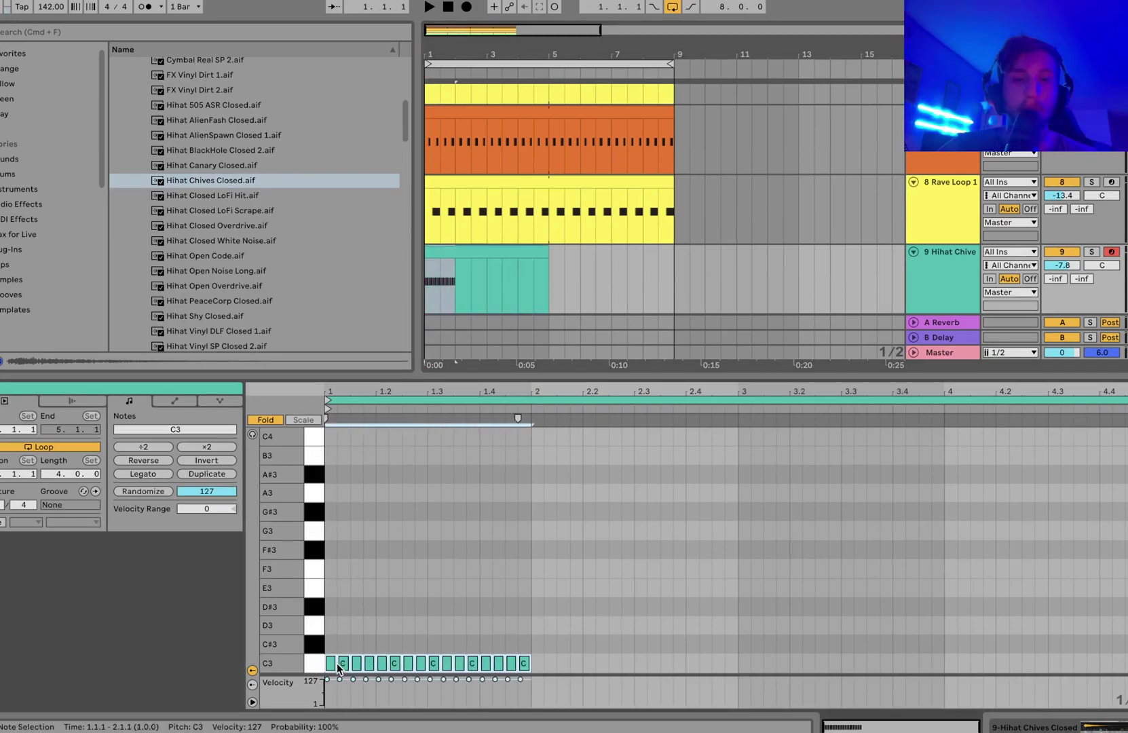
pyautogui.press('super+d')
pyautogui.press('super+d')
# Step: Extend the hi-hat clip to bar 9 and lower the track to -17.2 dB
pyautogui.moveTo(1068, 265); pyautogui.dragTo(1068, 291)
pyautogui.moveTo(548, 253); pyautogui.dragTo(674, 251)
pyautogui.moveTo(1068, 266)
pyautogui.mouseDown()
pyautogui.moveTo(1068, 255)
pyautogui.moveTo(1062, 276)
pyautogui.mouseUp()
pyautogui.doubleClick(958, 268)
pyautogui.click(941, 281)
pyautogui.click(944, 373)
pyautogui.click(939, 292)
pyautogui.press('space')
# Step: Swap the hi-hat track's sample to Hihat 505 ASR Closed, after trying Hihat AlienFash Closed
pyautogui.doubleClick(192, 123)
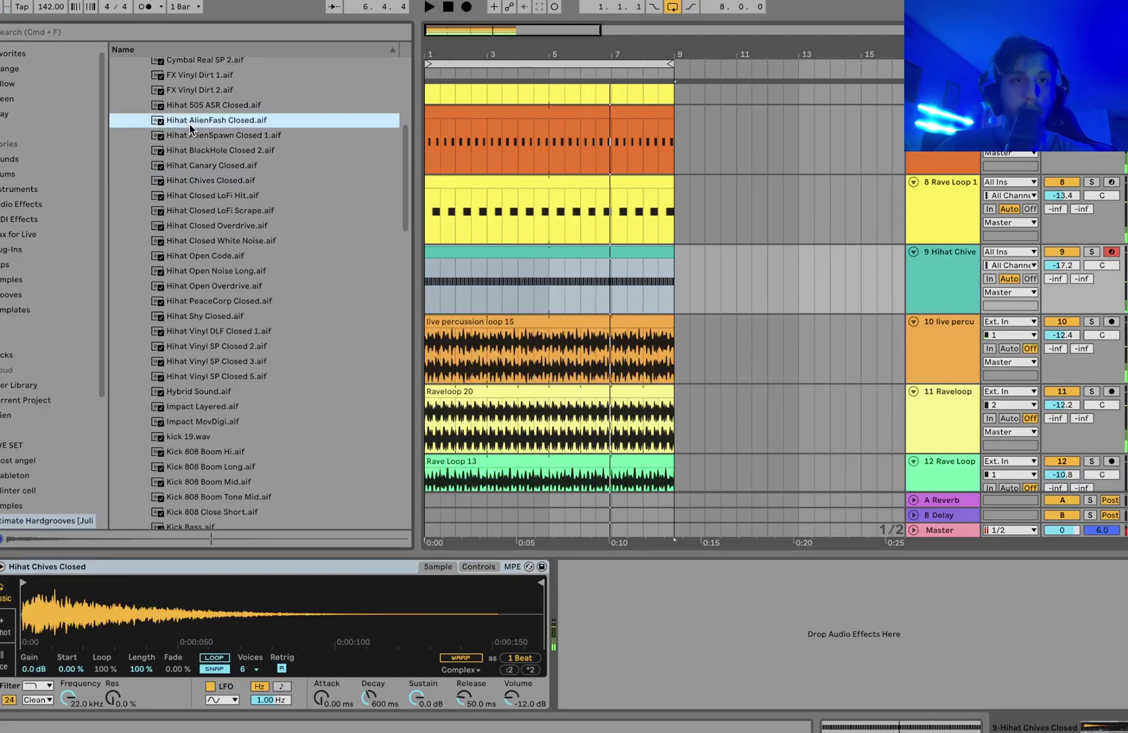
pyautogui.press('space')
pyautogui.doubleClick(206, 104)
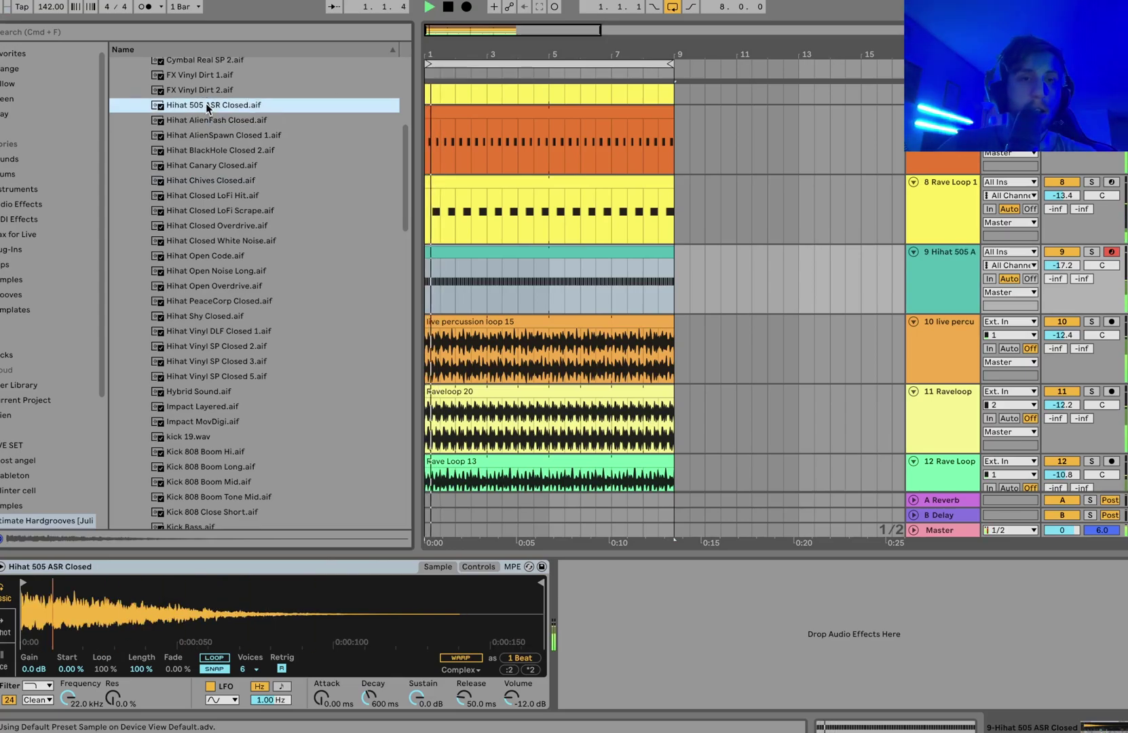
pyautogui.click(949, 325)
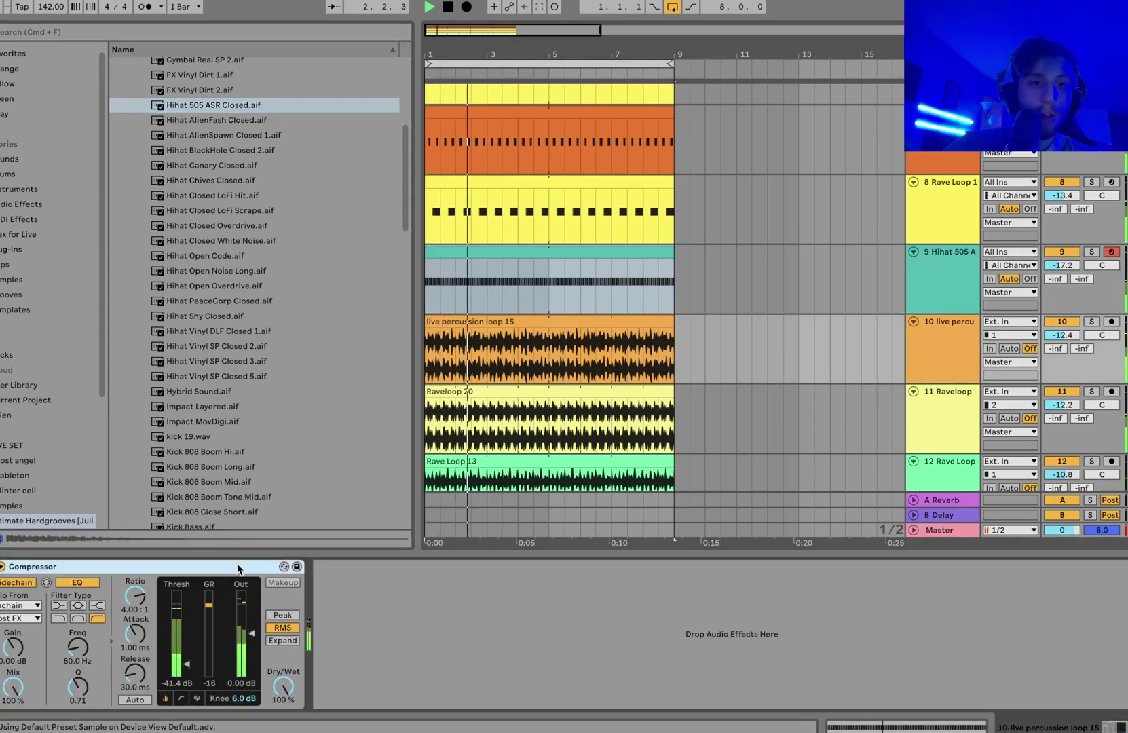
pyautogui.click(570, 293)
pyautogui.click(968, 266)
# Step: Lower all tracks by 3 dB, bringing the hi-hat to -20.2 dB
pyautogui.press('super+a')
pyautogui.press('space')
pyautogui.moveTo(1072, 264); pyautogui.dragTo(1072, 273)
pyautogui.press('space')
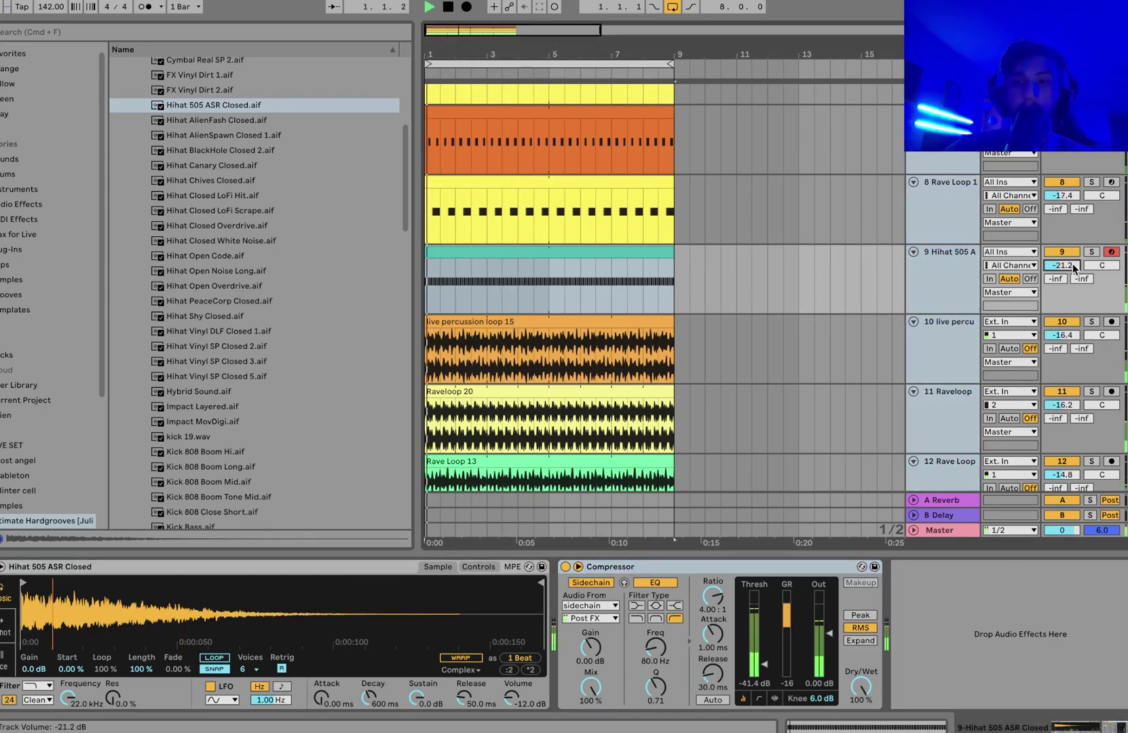
pyautogui.click(927, 280)
pyautogui.press('space')
pyautogui.scroll(-3, 927, 280)
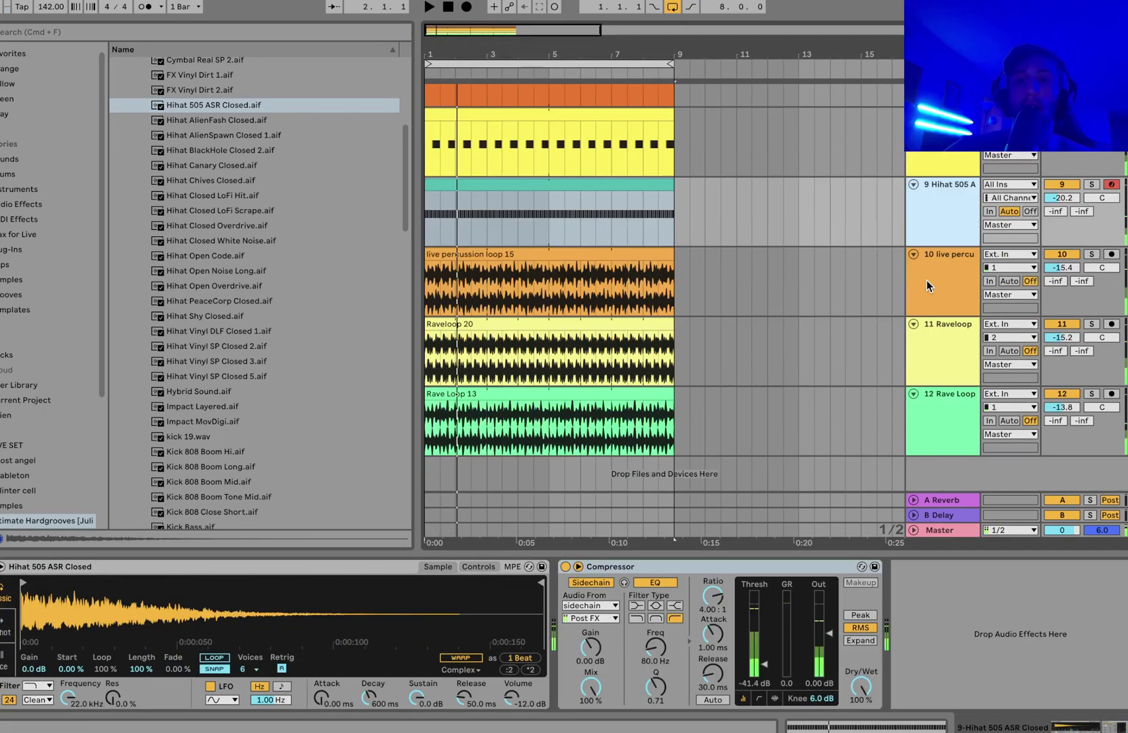
pyautogui.click(945, 400)
pyautogui.scroll(-5, 230, 387)
# Step: Place Tribal House Loop.wav on a new track and extend it to bar 9
pyautogui.scroll(-15, 230, 387)
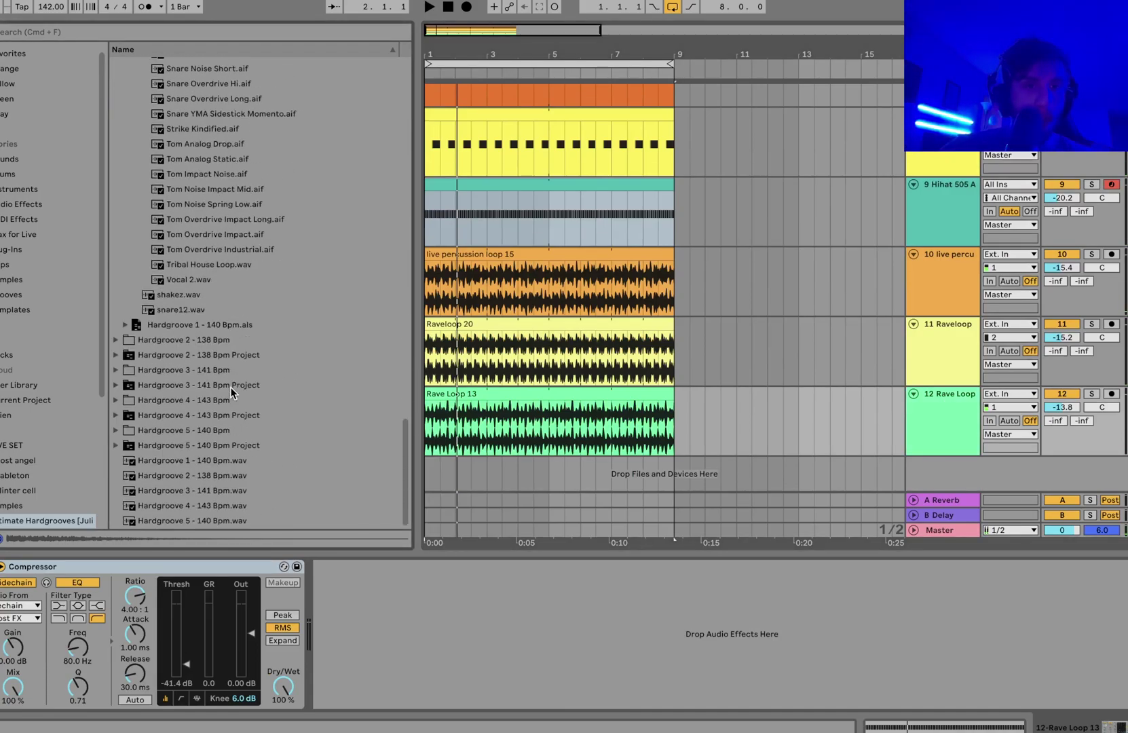
pyautogui.click(180, 280)
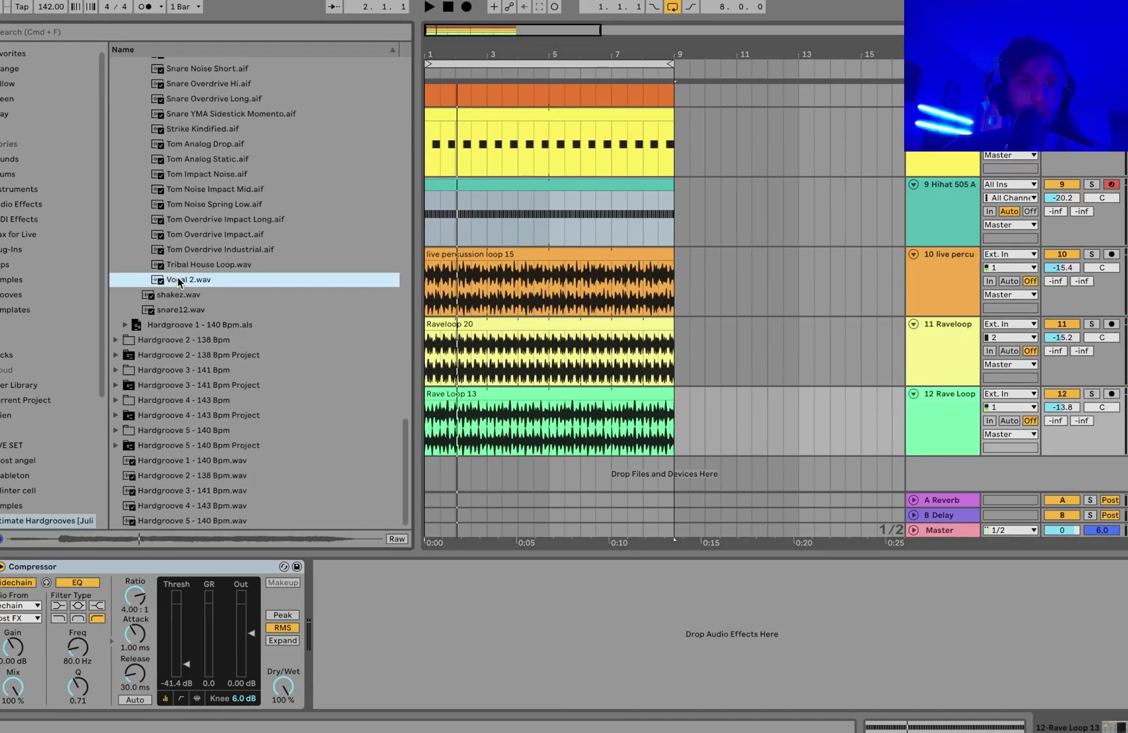
pyautogui.rightClick(180, 282)
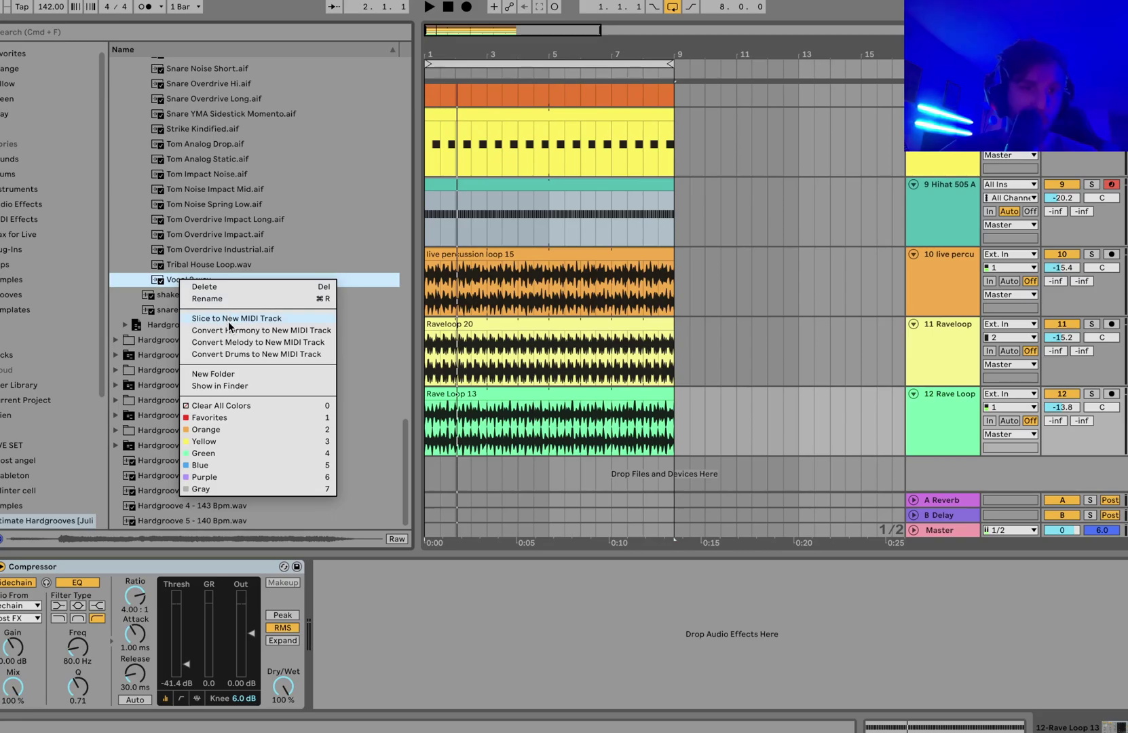
pyautogui.click(173, 289)
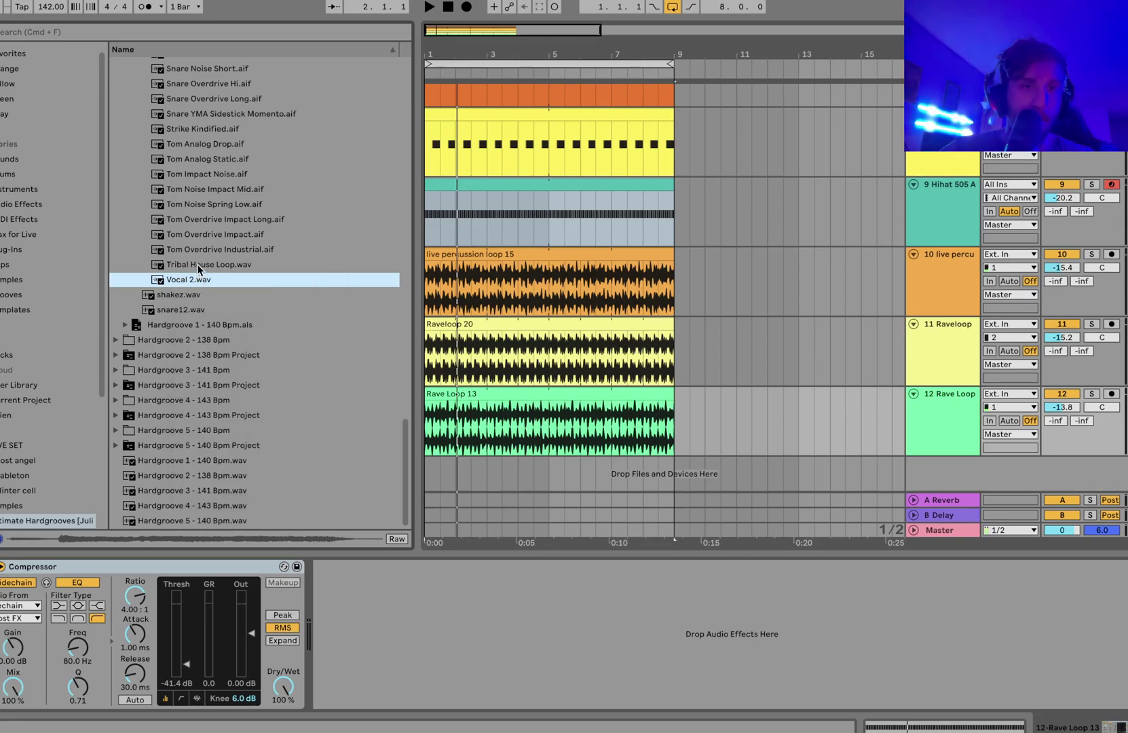
pyautogui.click(184, 266)
pyautogui.moveTo(180, 268); pyautogui.dragTo(429, 482)
pyautogui.moveTo(481, 428); pyautogui.dragTo(674, 429)
# Step: Lower the Tribal House track to -18.6 dB and paste the Rave Loop's compressor onto it
pyautogui.press('space')
pyautogui.moveTo(1062, 442); pyautogui.dragTo(1063, 470)
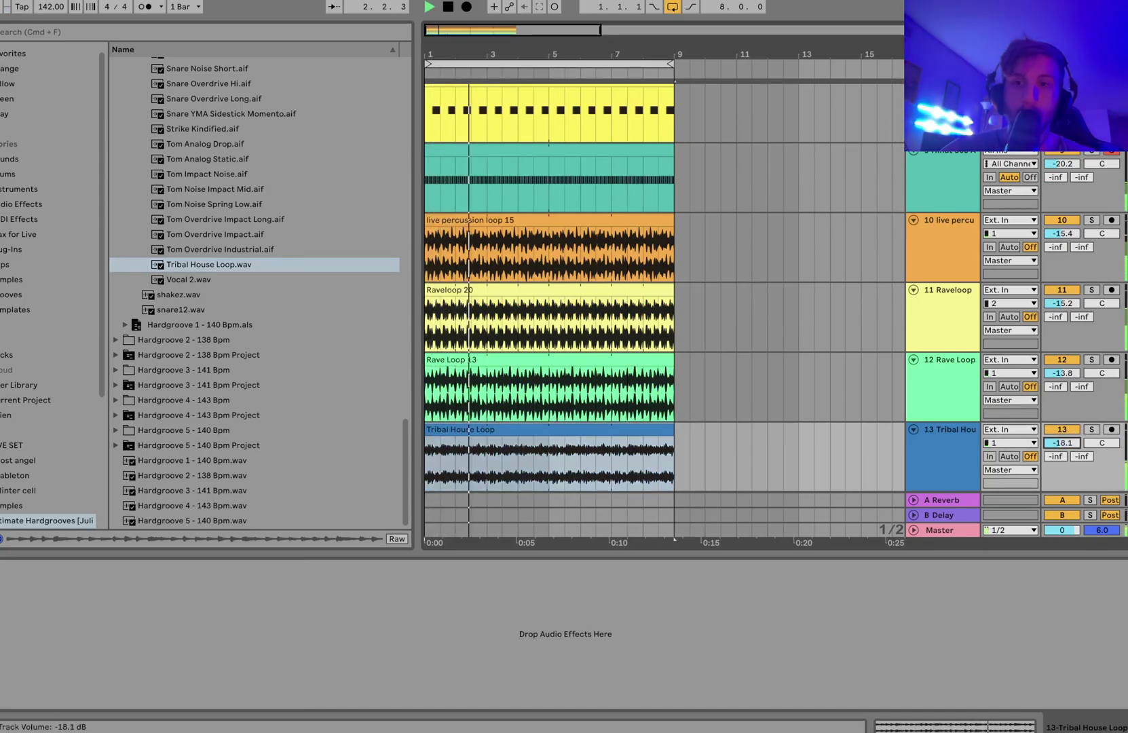
pyautogui.click(950, 373)
pyautogui.click(231, 569)
pyautogui.press('super+c')
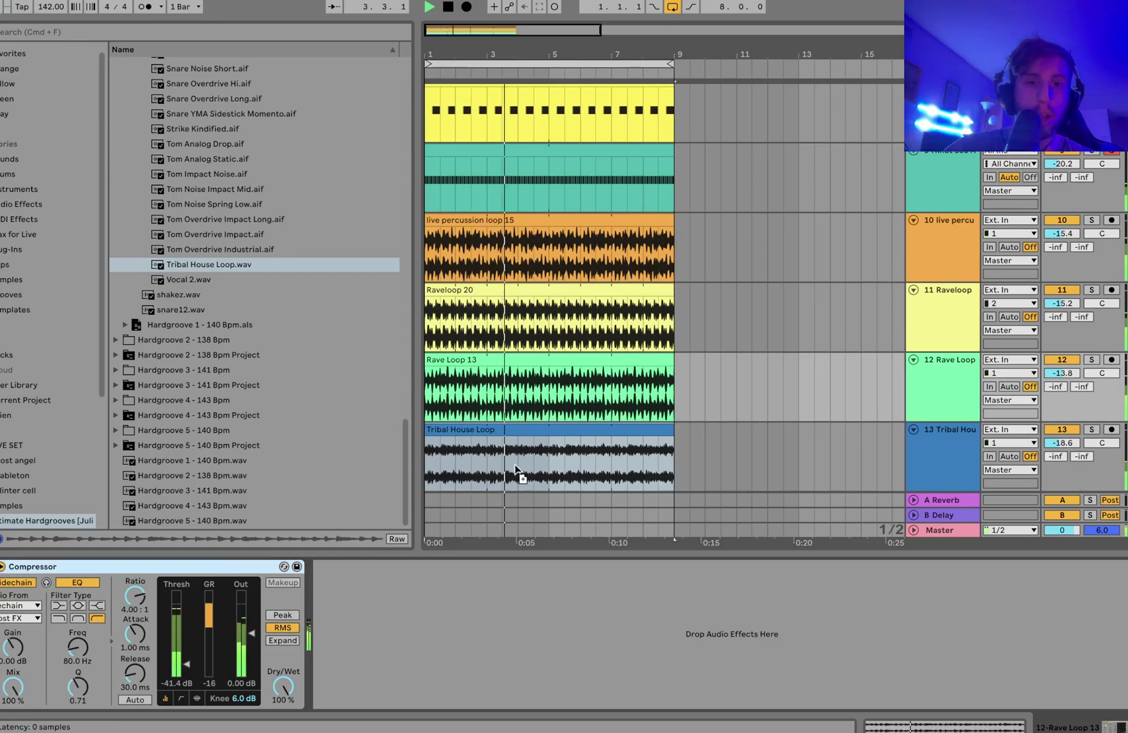
pyautogui.click(516, 468)
pyautogui.press('super+v')
# Step: Add empty audio track 14 below the Tribal House track
pyautogui.scroll(-1, 516, 469)
pyautogui.press('space')
pyautogui.press('super+t')
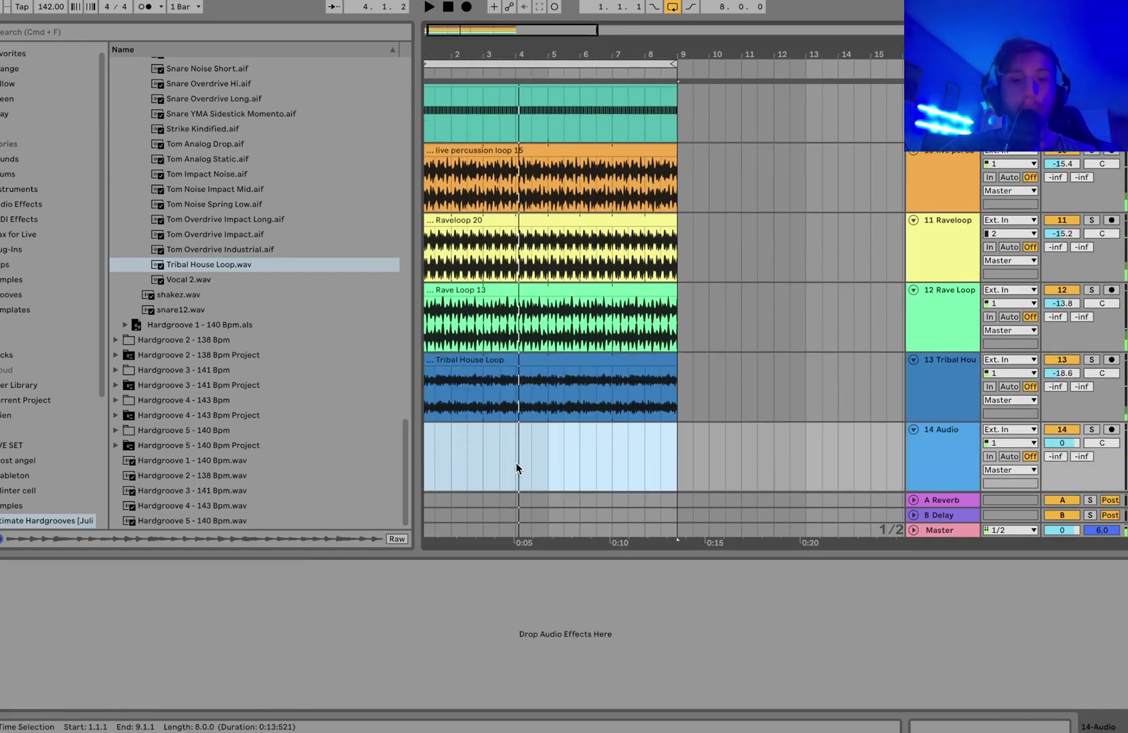
# Step: Slice Vocal 2.wav to a new MIDI track at 1/16-note slices
pyautogui.click(167, 281)
pyautogui.rightClick(166, 286)
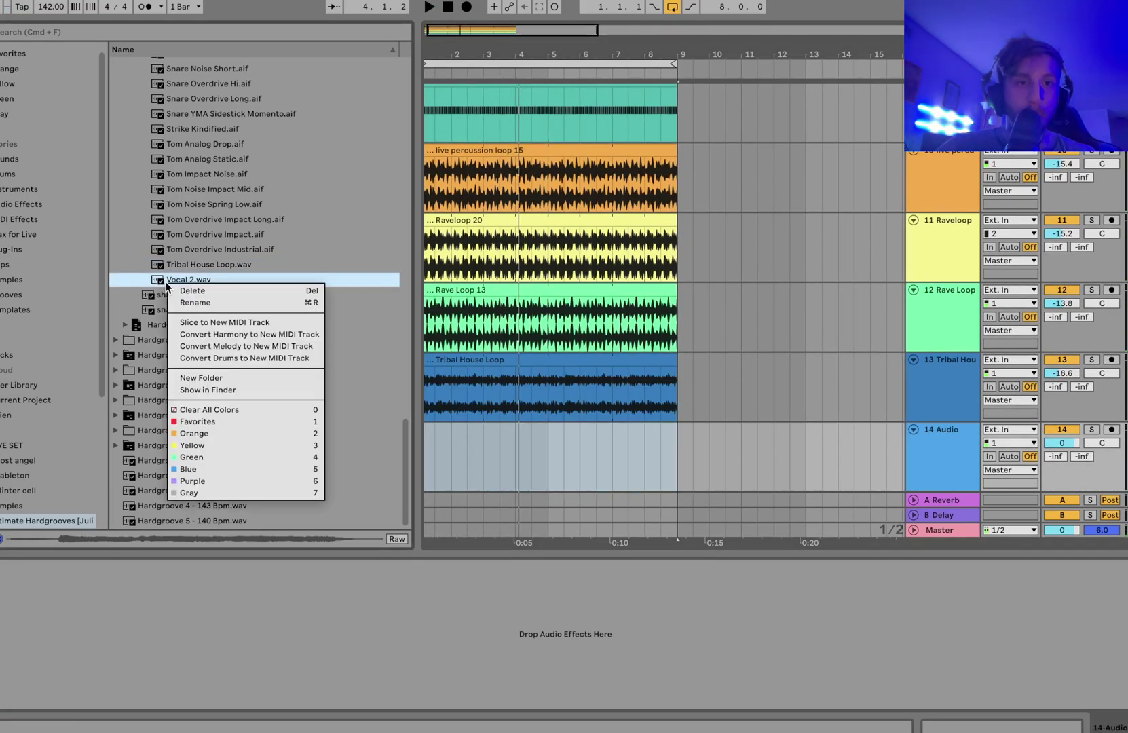
pyautogui.click(199, 322)
pyautogui.click(596, 325)
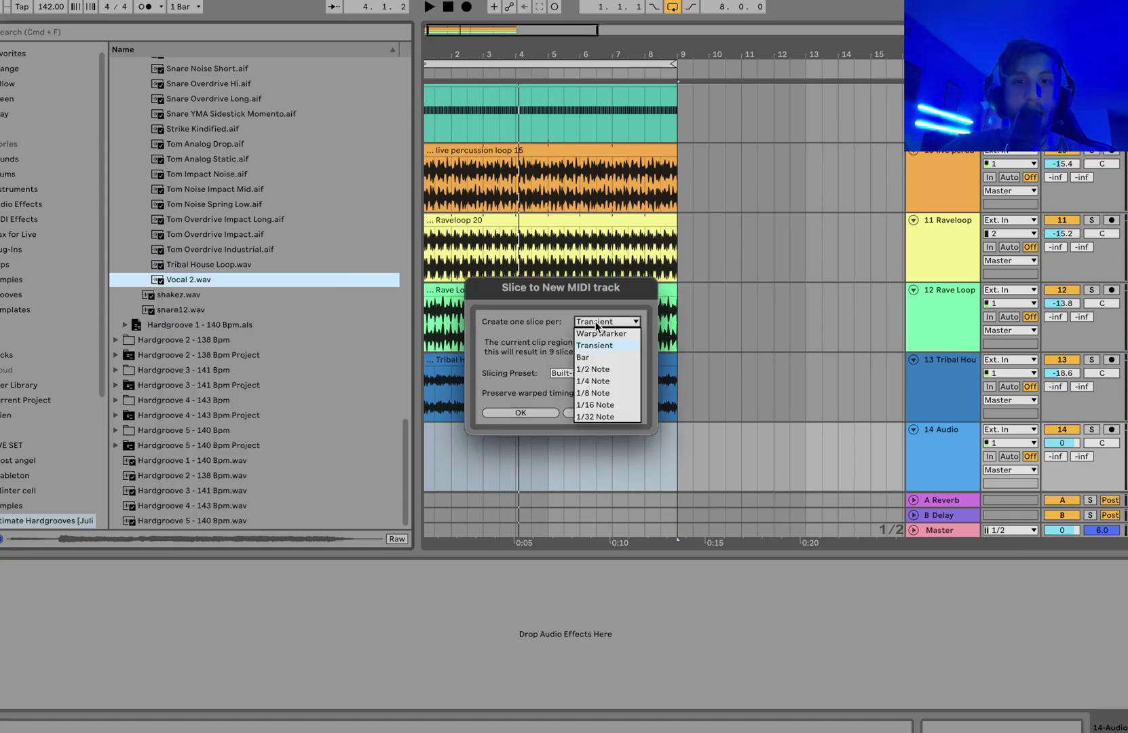
pyautogui.click(597, 404)
pyautogui.click(539, 412)
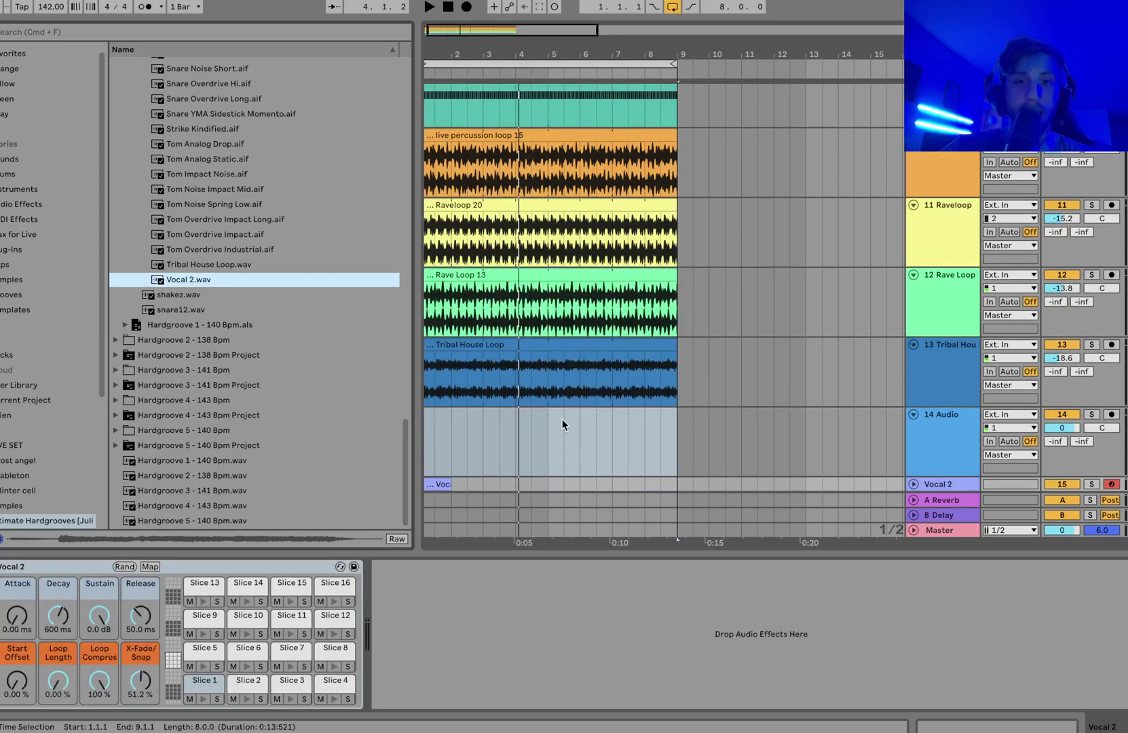
# Step: Solo the new Vocal 2 track, audition the slices, then delete its sliced clip
pyautogui.click(438, 448)
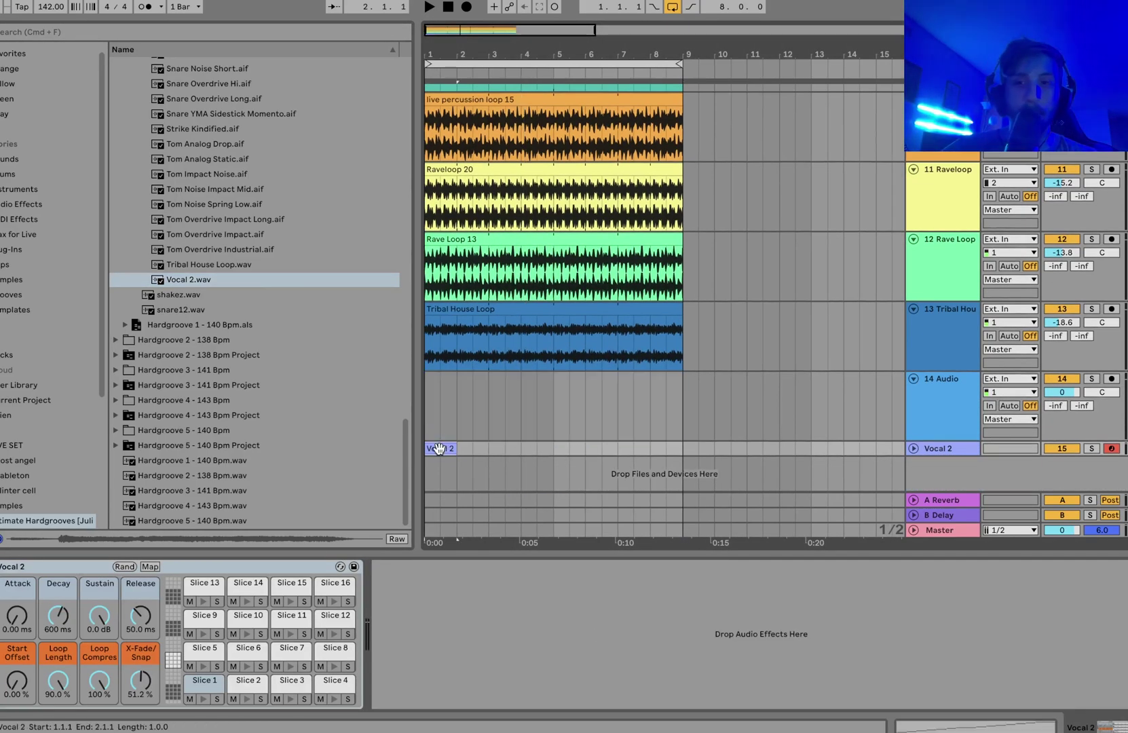
pyautogui.click(1091, 449)
pyautogui.press('space')
pyautogui.click(913, 448)
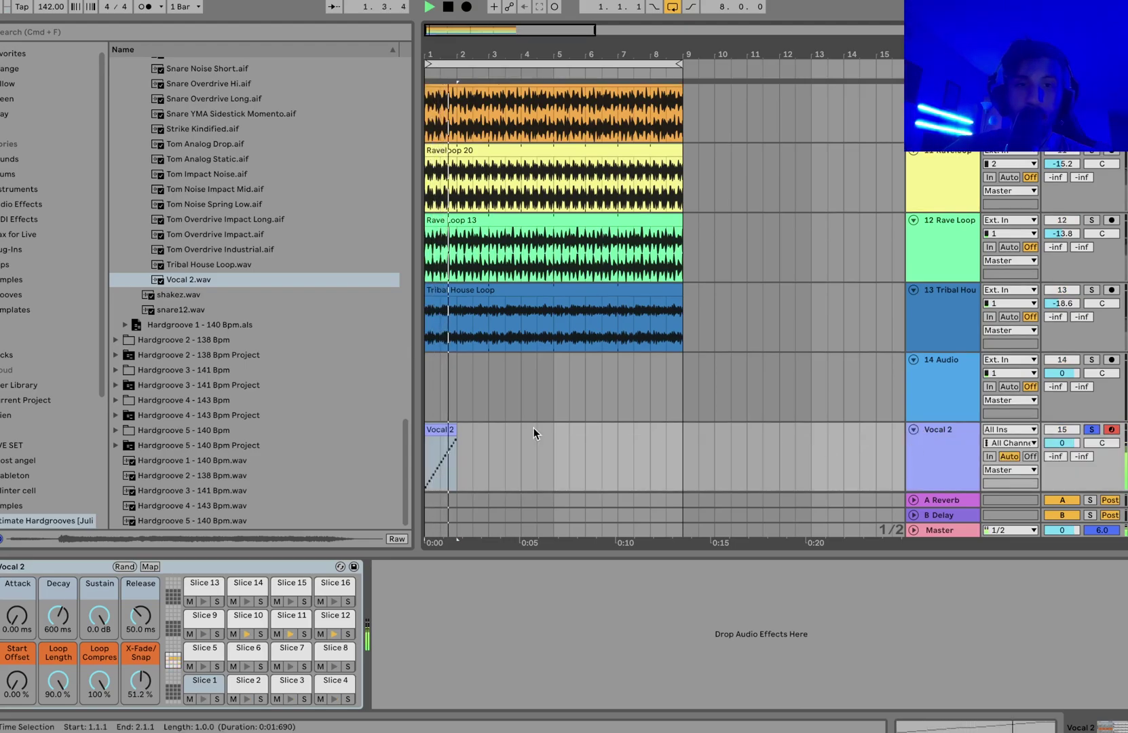
pyautogui.press('Delete')
# Step: Create an empty one-bar MIDI clip at bar 1 and adjust the slice instrument's settings
pyautogui.moveTo(459, 455); pyautogui.dragTo(419, 458)
pyautogui.press('super+shift+m')
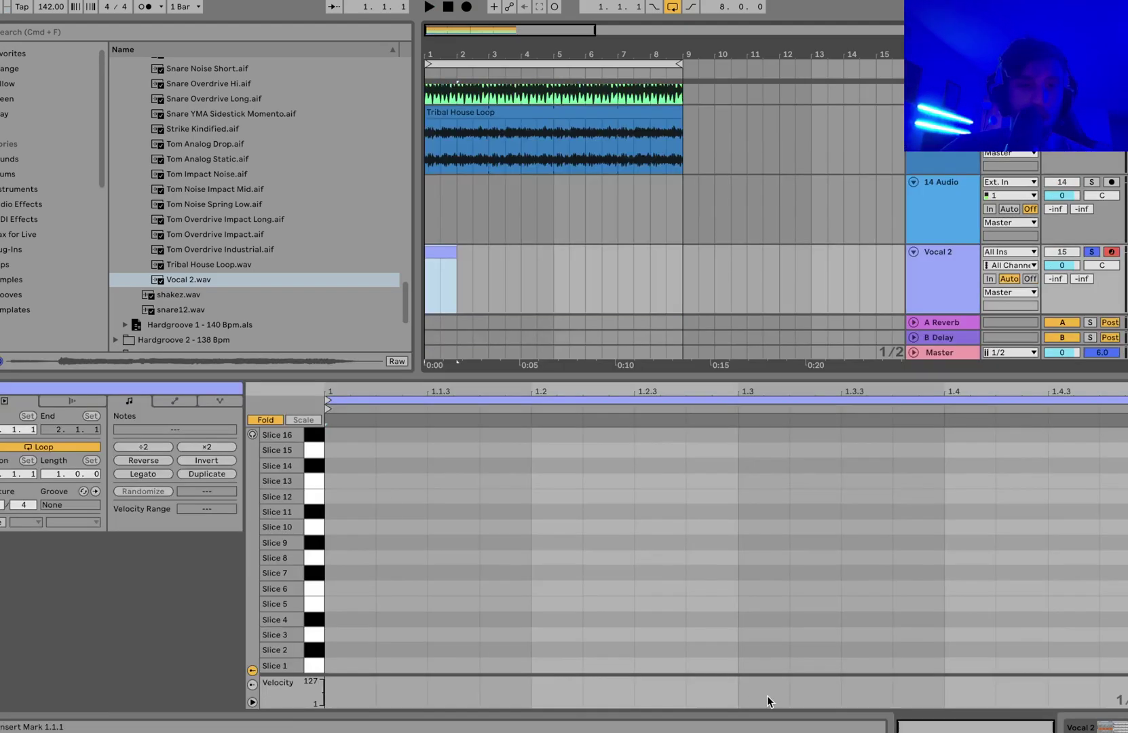
pyautogui.hotkey('shift', 'Tab')
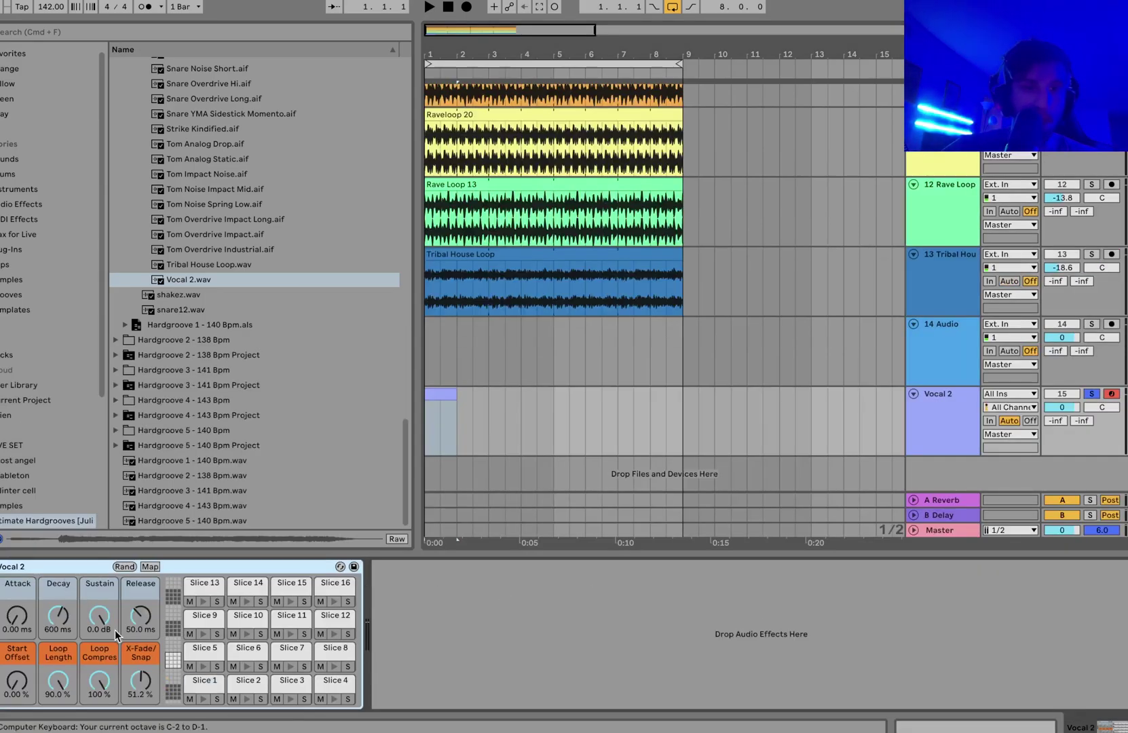
pyautogui.press('x')
pyautogui.press('x')
pyautogui.press('x')
pyautogui.click(96, 687)
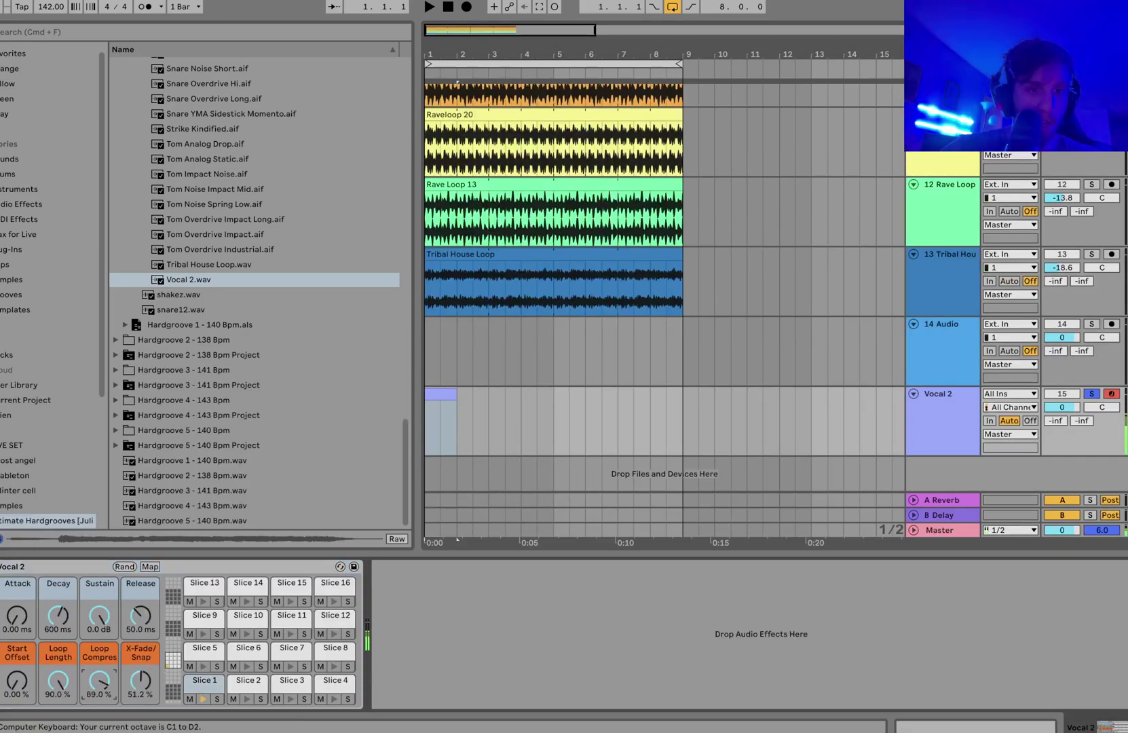
# Step: Open the Vocal 2 note editor and add a first slice note at 1.1.3, auditioning higher slices
pyautogui.press('a')
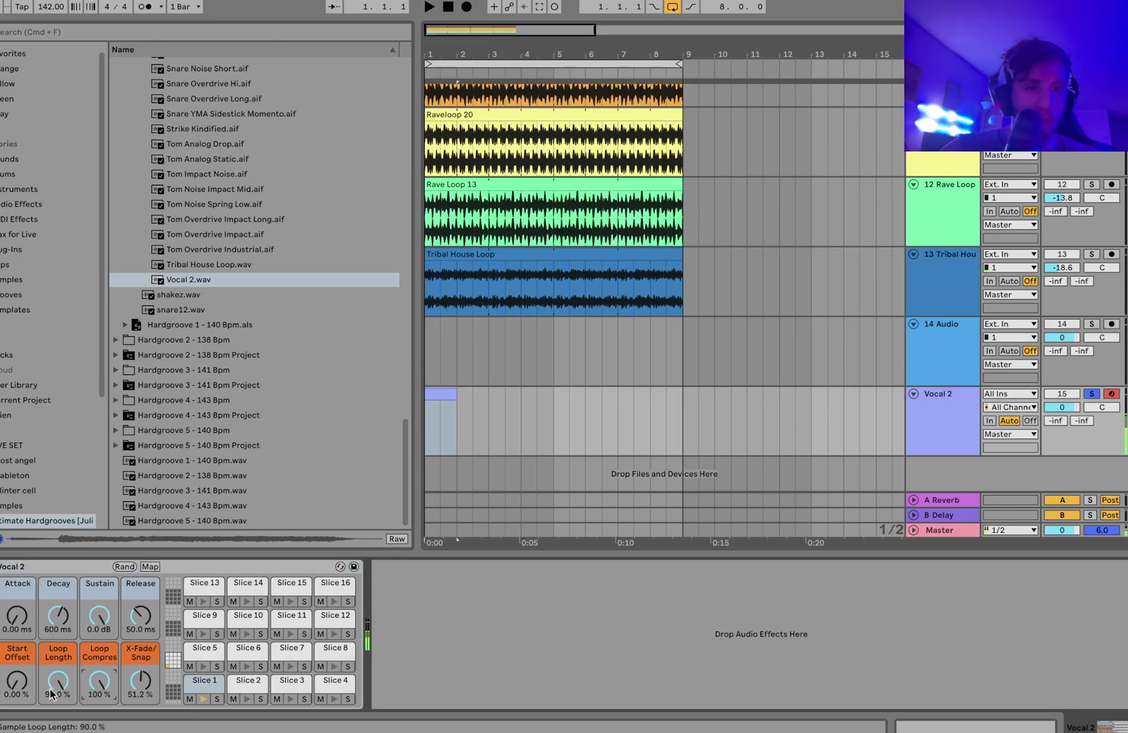
pyautogui.doubleClick(442, 390)
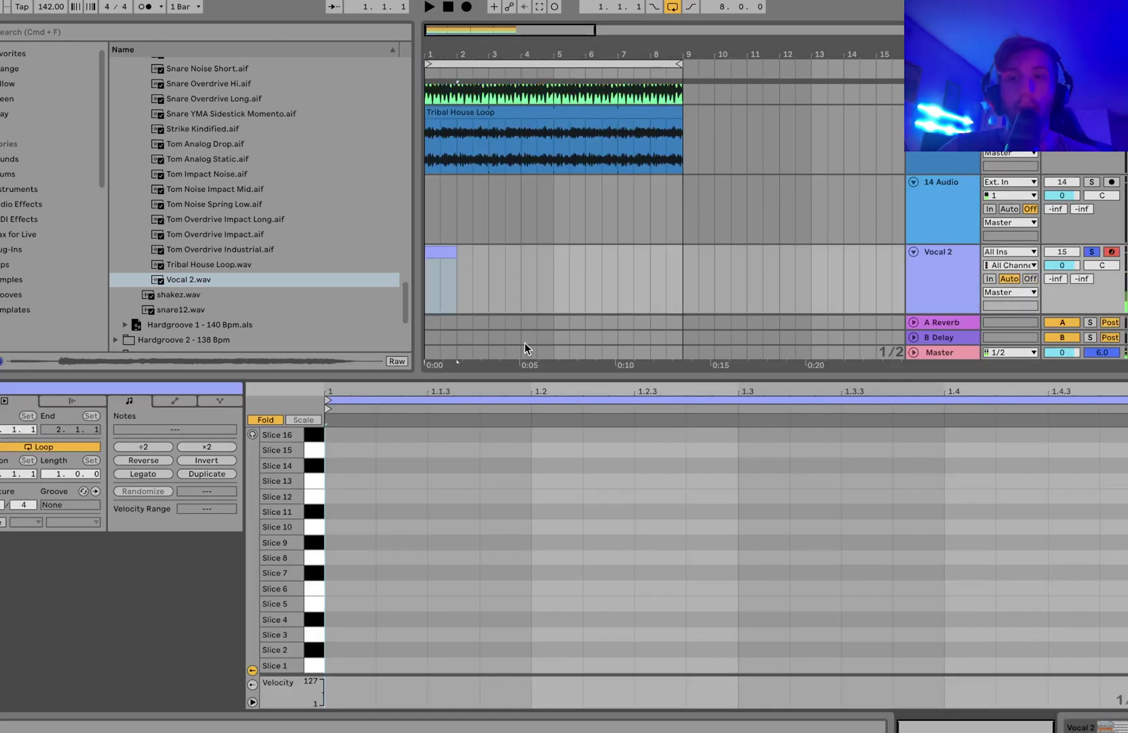
pyautogui.click(1090, 252)
pyautogui.click(1092, 252)
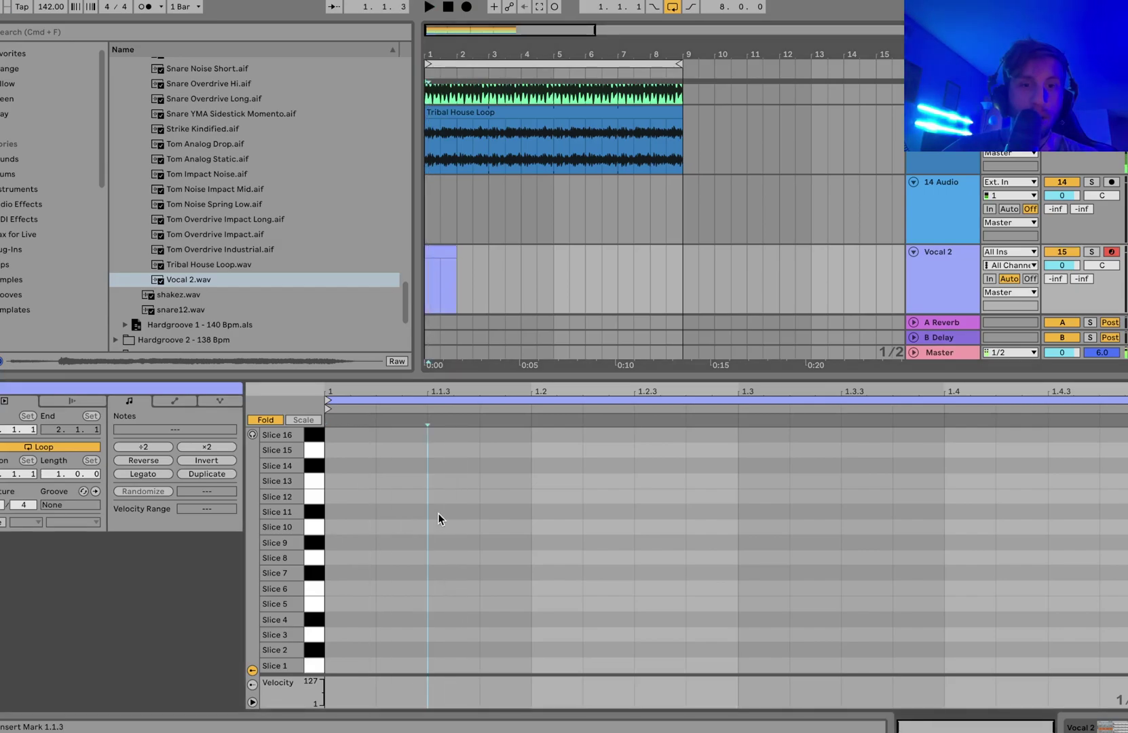
pyautogui.doubleClick(438, 514)
pyautogui.press('space')
pyautogui.press('space')
pyautogui.press('Up')
pyautogui.press('Up')
pyautogui.press('Up')
pyautogui.press('Up')
pyautogui.hotkey('shift', 'Down')
pyautogui.press('space')
pyautogui.press('Up')
pyautogui.press('Up')
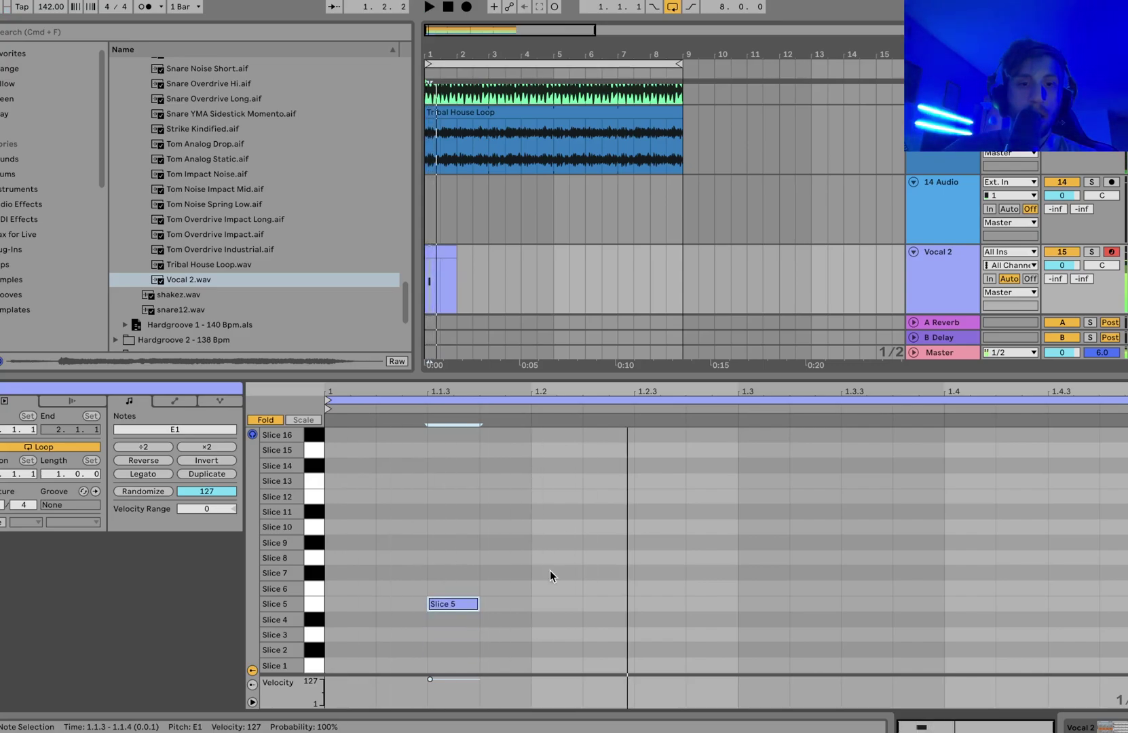
pyautogui.press('space')
# Step: Add Slice 3 at 1.2.4, Slice 12 at 1.3.2 and another note, then delay and soften Slice 5
pyautogui.doubleClick(711, 621)
pyautogui.press('Down')
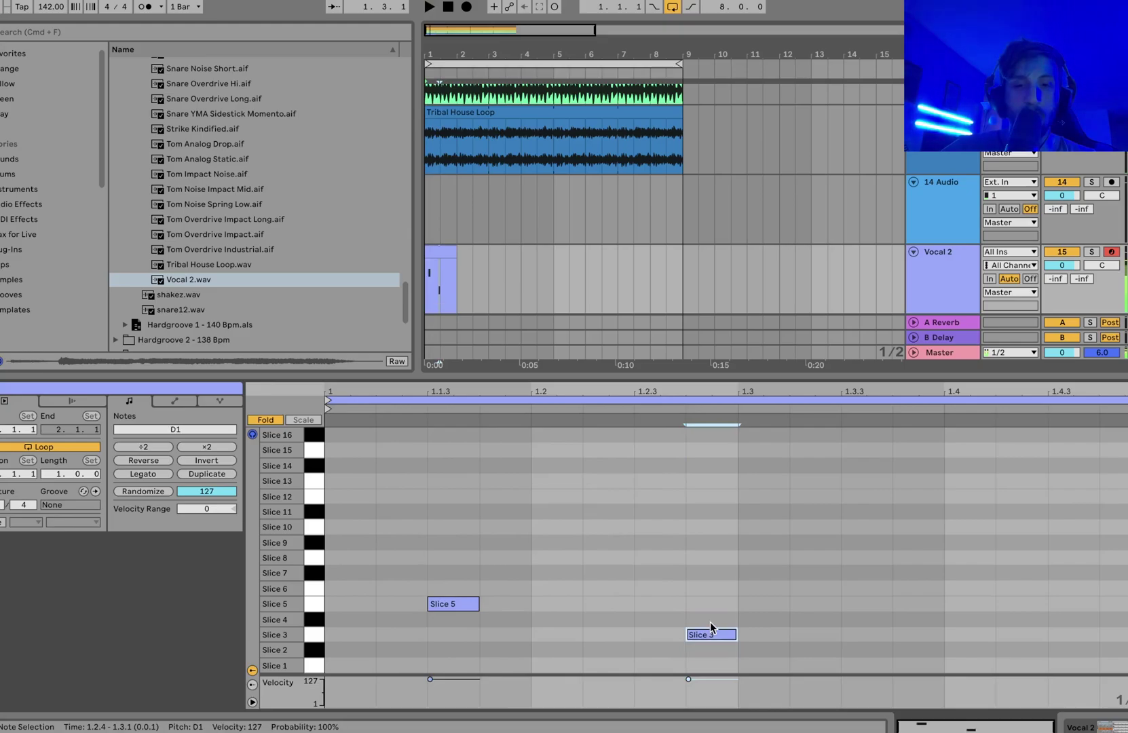
pyautogui.doubleClick(811, 468)
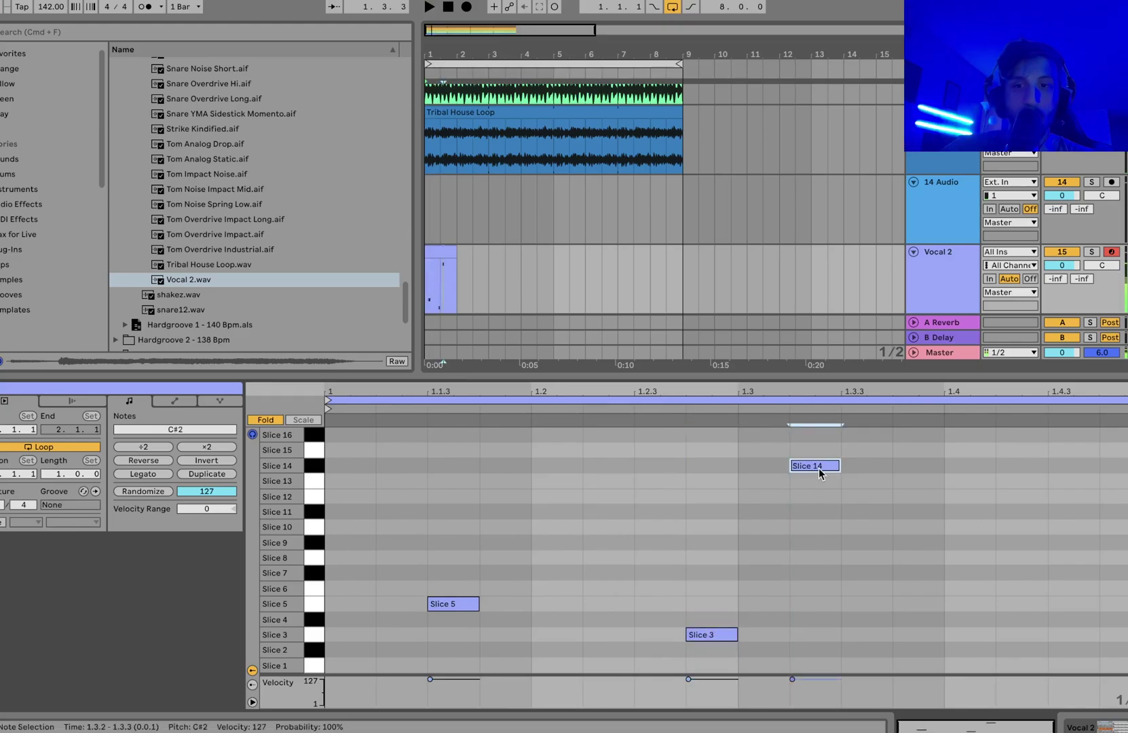
pyautogui.press('Down')
pyautogui.press('Down')
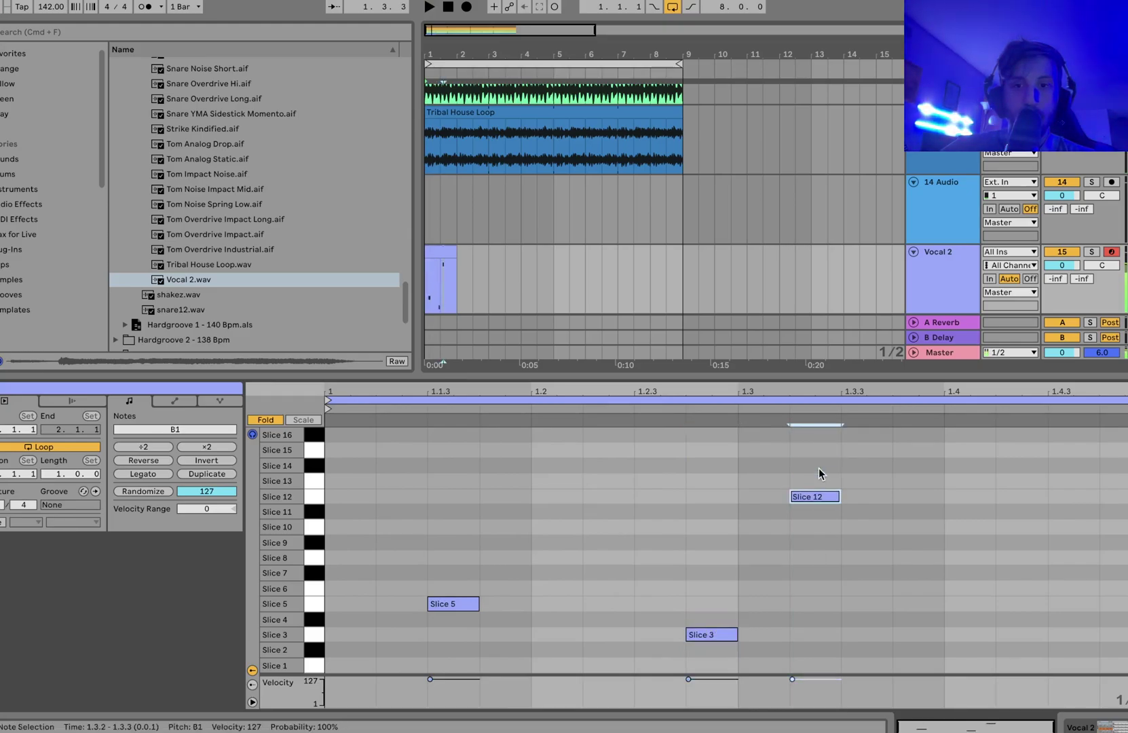
pyautogui.doubleClick(862, 607)
pyautogui.press('space')
pyautogui.press('space')
pyautogui.press('Right')
pyautogui.press('Right')
pyautogui.press('Right')
pyautogui.press('Right')
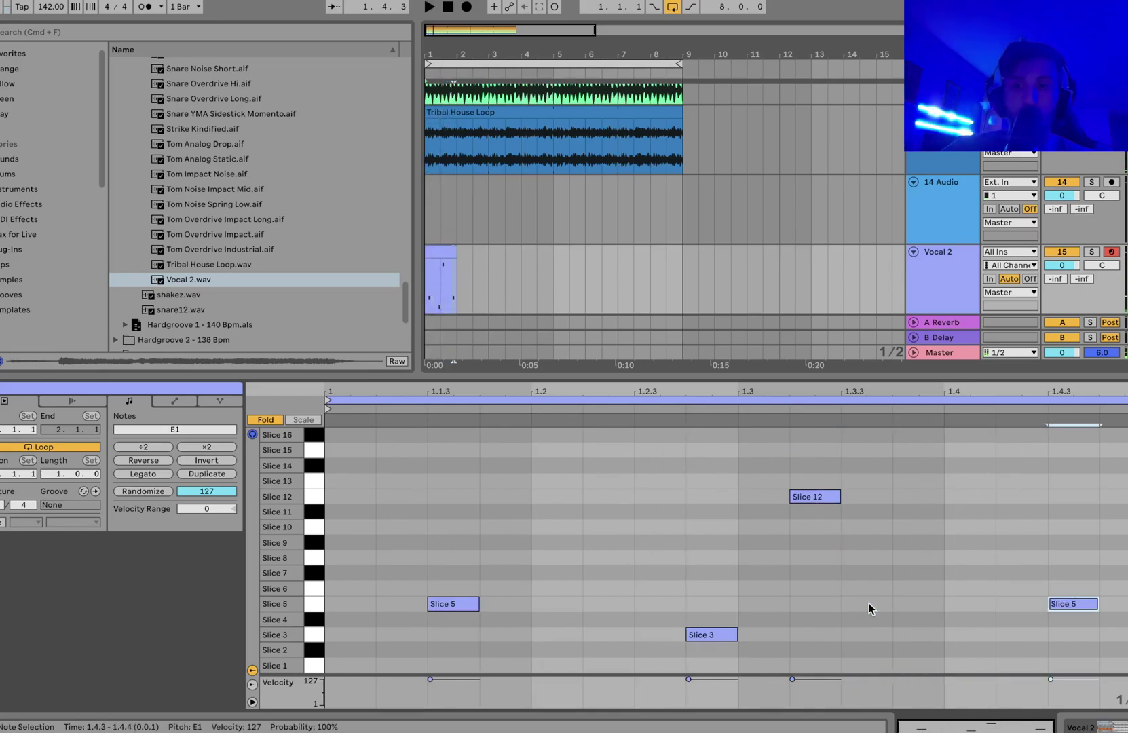
pyautogui.press('Right')
pyautogui.moveTo(1103, 683); pyautogui.dragTo(1104, 692)
# Step: Add a shortened note moved to Slice 5 and shift the Slice 12 note down to Slice 9
pyautogui.doubleClick(871, 568)
pyautogui.press('Up')
pyautogui.press('space')
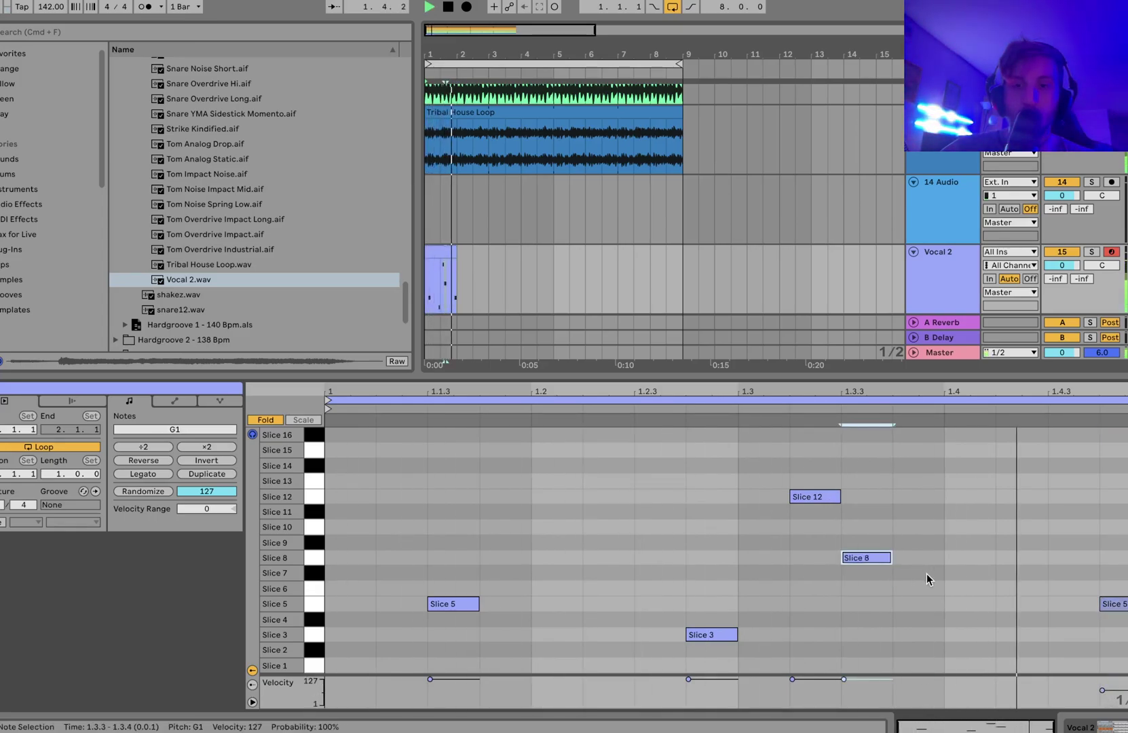
pyautogui.press('space')
pyautogui.press('Left')
pyautogui.click(815, 496)
pyautogui.press('Right')
pyautogui.press('space')
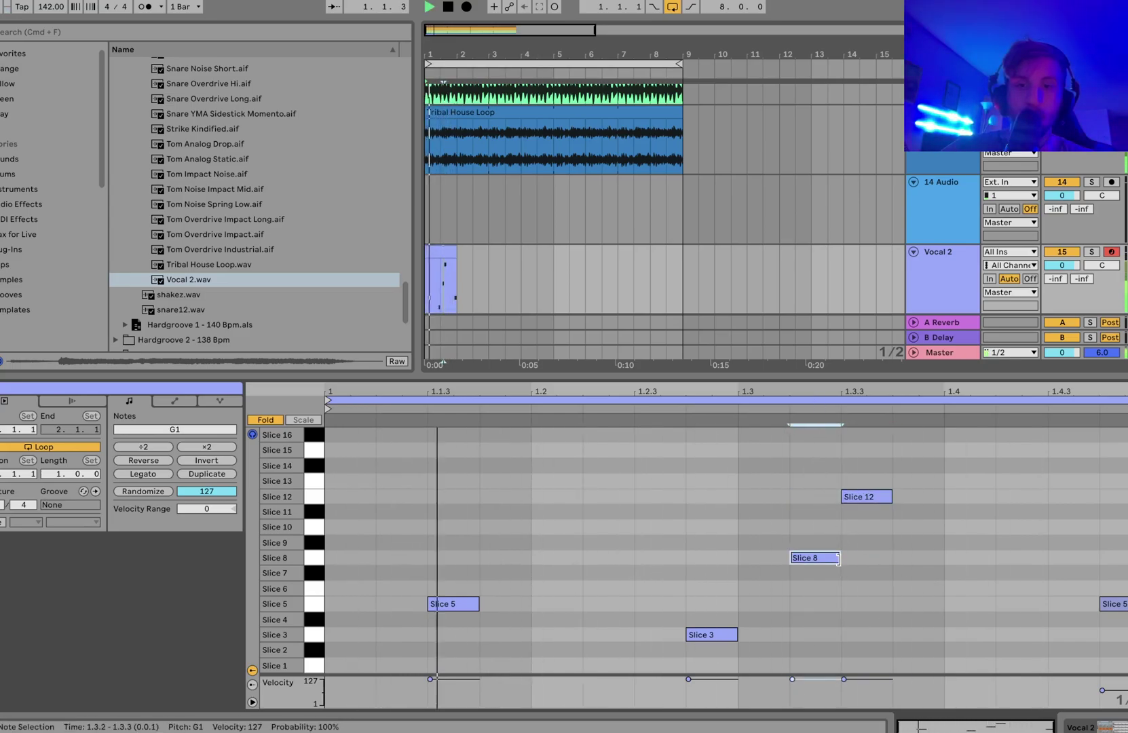
pyautogui.moveTo(839, 558); pyautogui.dragTo(822, 558)
pyautogui.press('Down')
pyautogui.press('Down')
pyautogui.press('Down')
pyautogui.press('space')
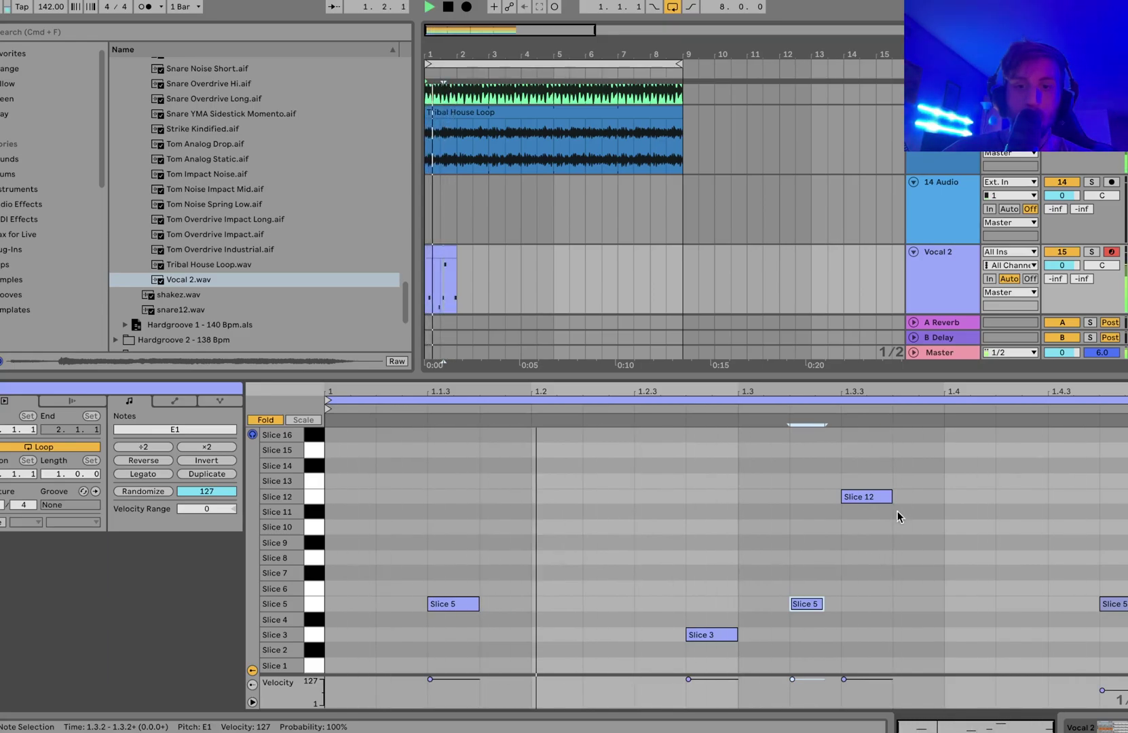
pyautogui.moveTo(860, 501); pyautogui.dragTo(873, 548)
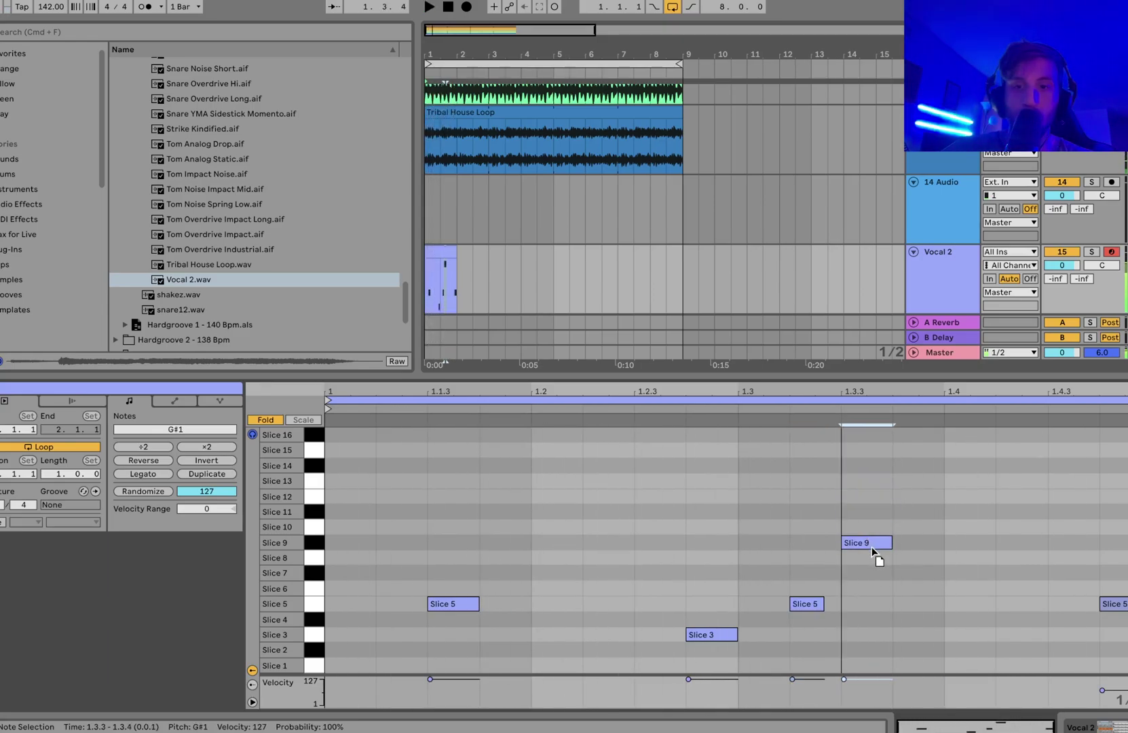
pyautogui.press('space')
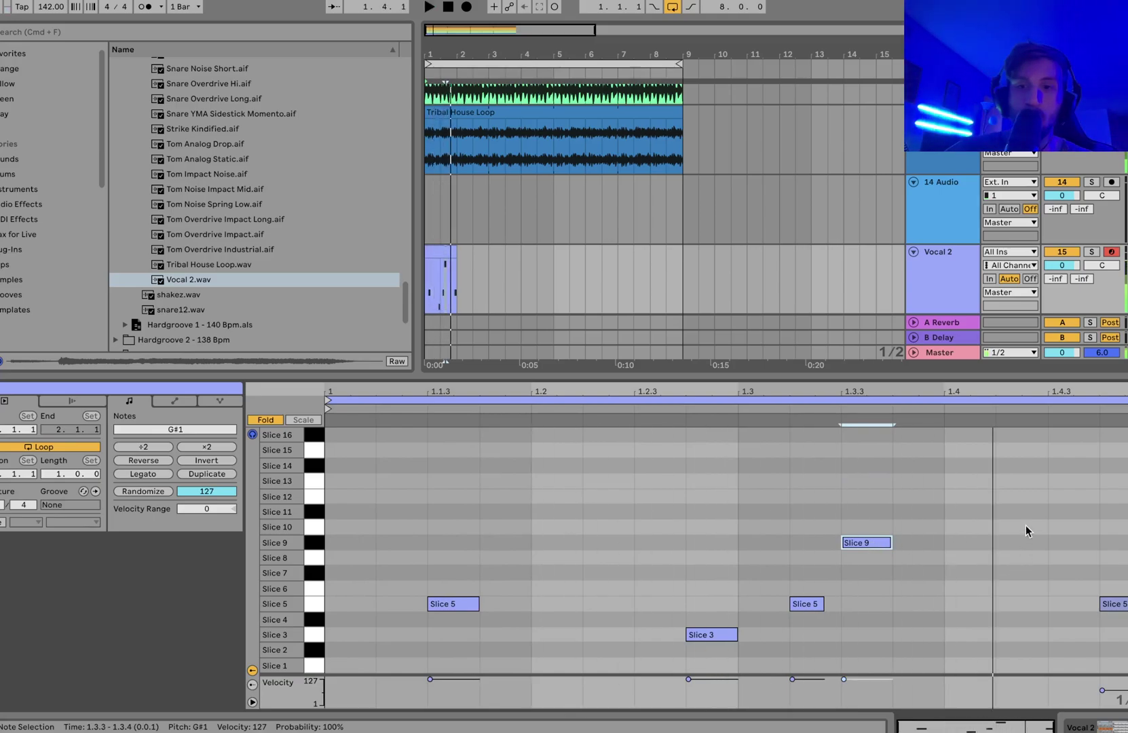
# Step: Add a Slice 11 note at 1.4.3 with velocity 88 and loop the clip to bar 9
pyautogui.doubleClick(1031, 514)
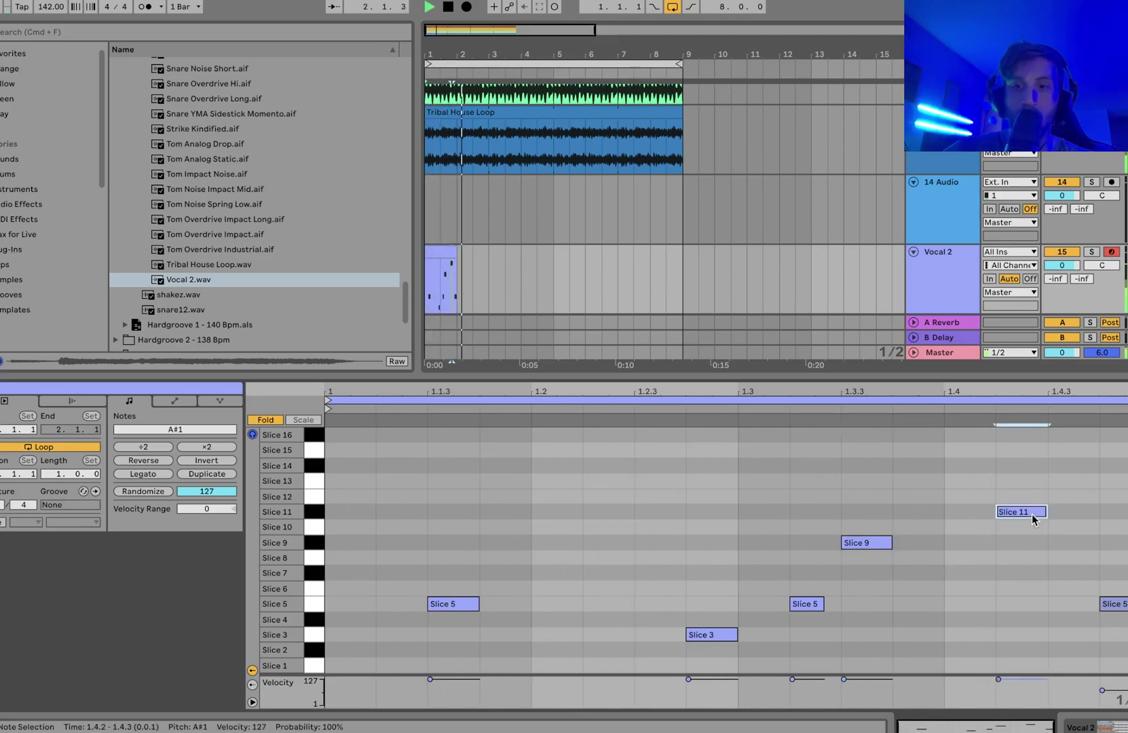
pyautogui.press('Right')
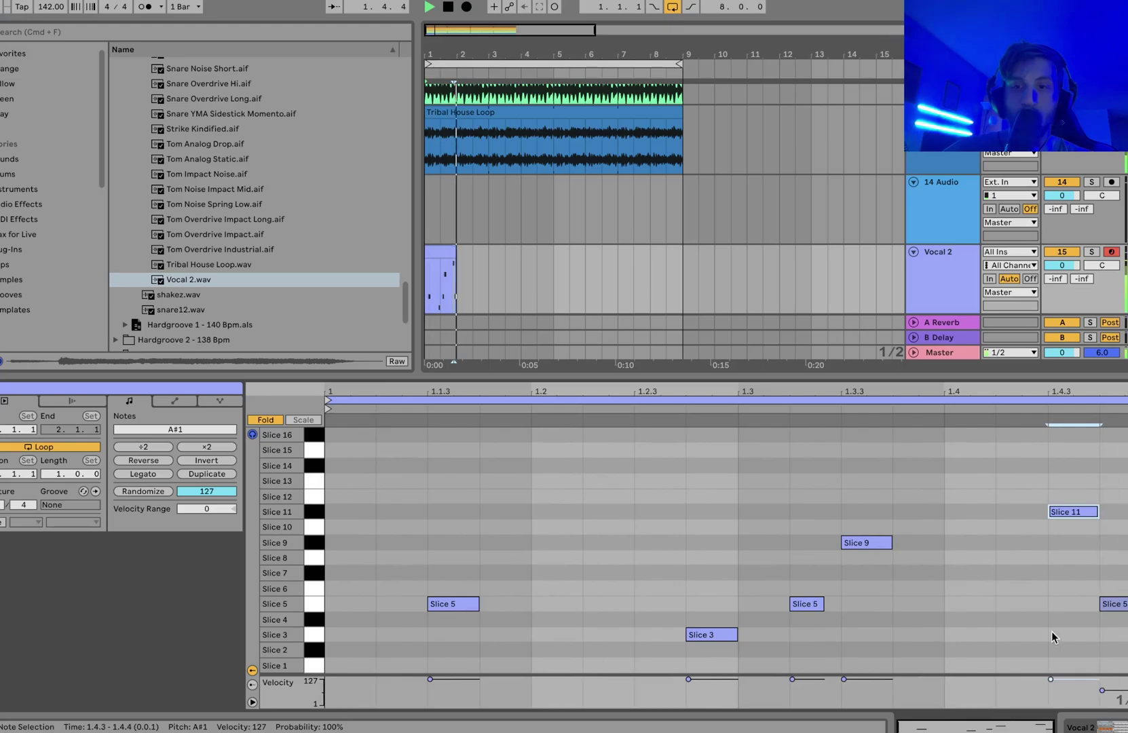
pyautogui.moveTo(1050, 680); pyautogui.dragTo(1051, 695)
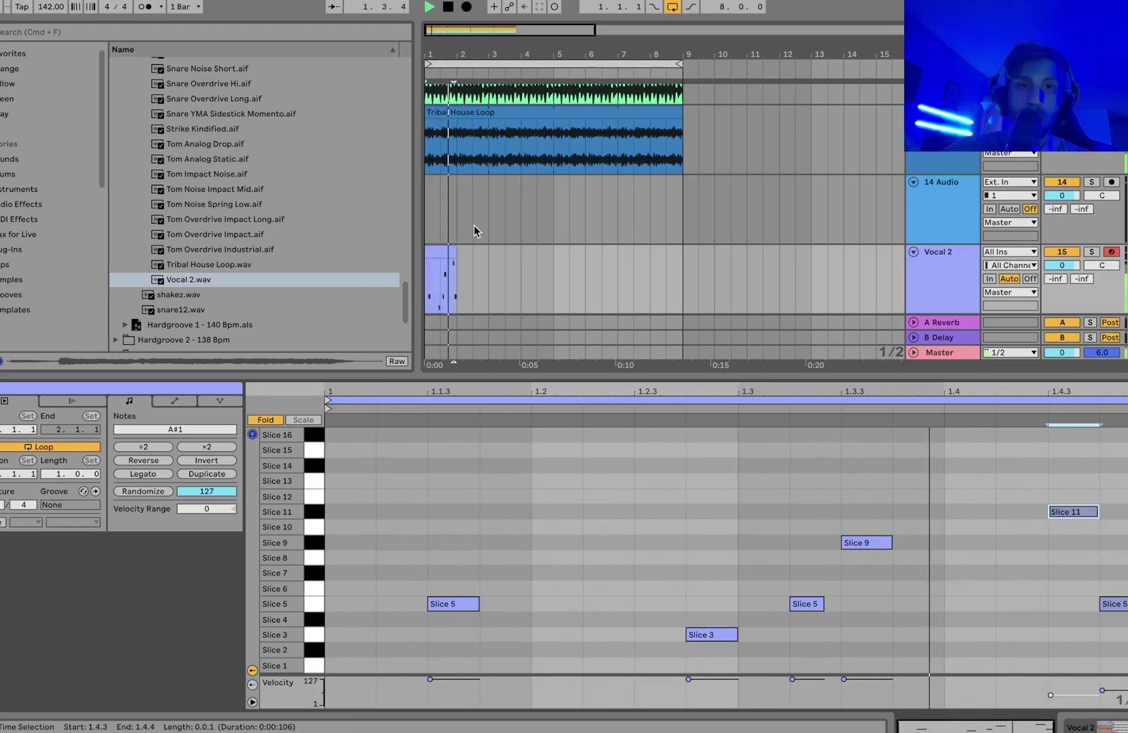
pyautogui.moveTo(453, 254); pyautogui.dragTo(682, 257)
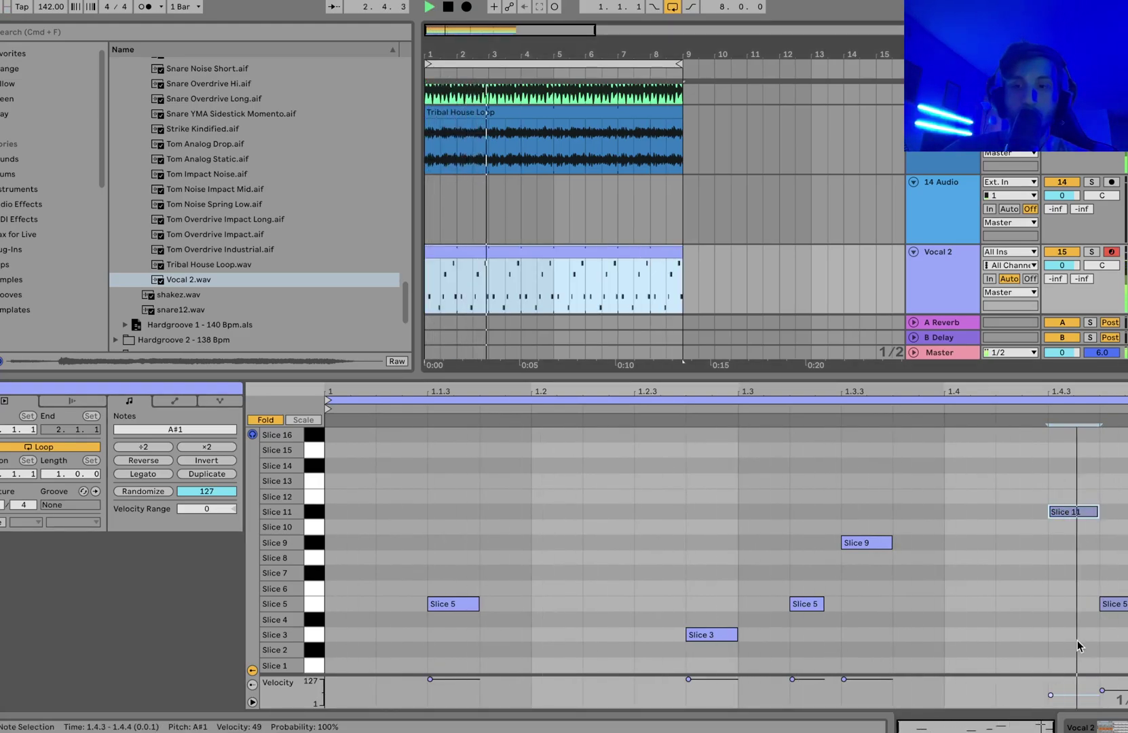
pyautogui.click(1057, 702)
pyautogui.moveTo(1051, 695)
pyautogui.mouseDown()
pyautogui.moveTo(1051, 685)
pyautogui.moveTo(1102, 685)
pyautogui.mouseUp()
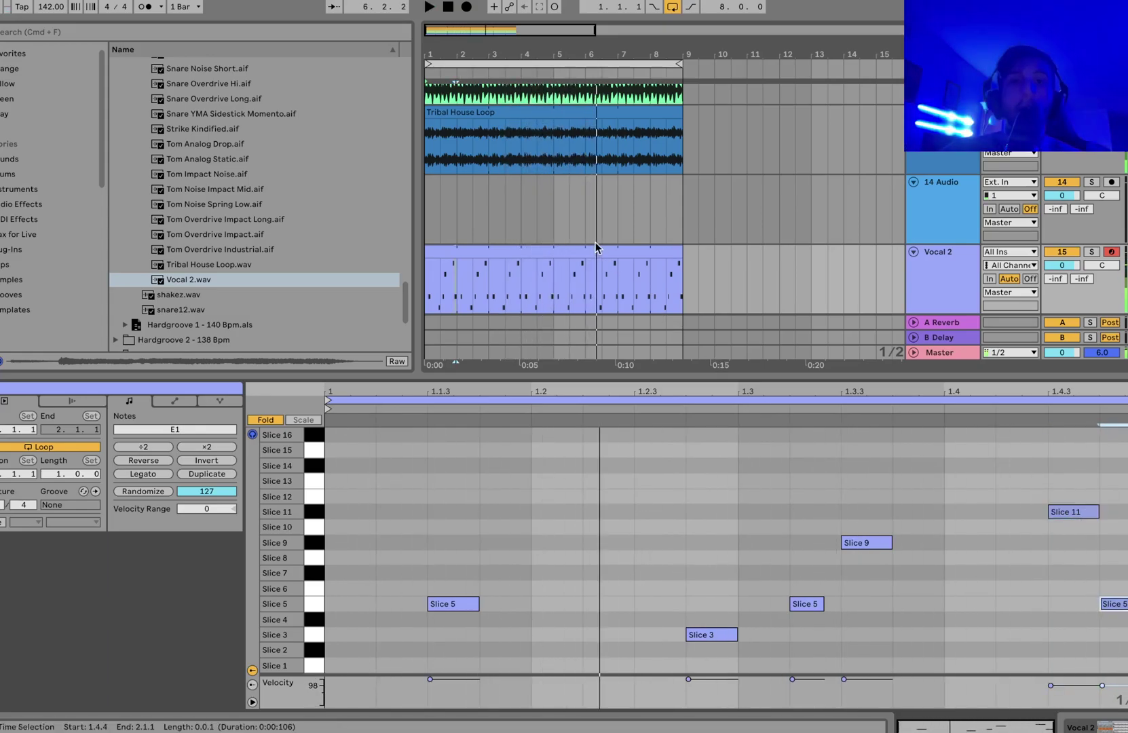
# Step: Fold the piano roll to used slices, play the pattern, and lower the Vocal 2 volume
pyautogui.press('space')
pyautogui.click(595, 255)
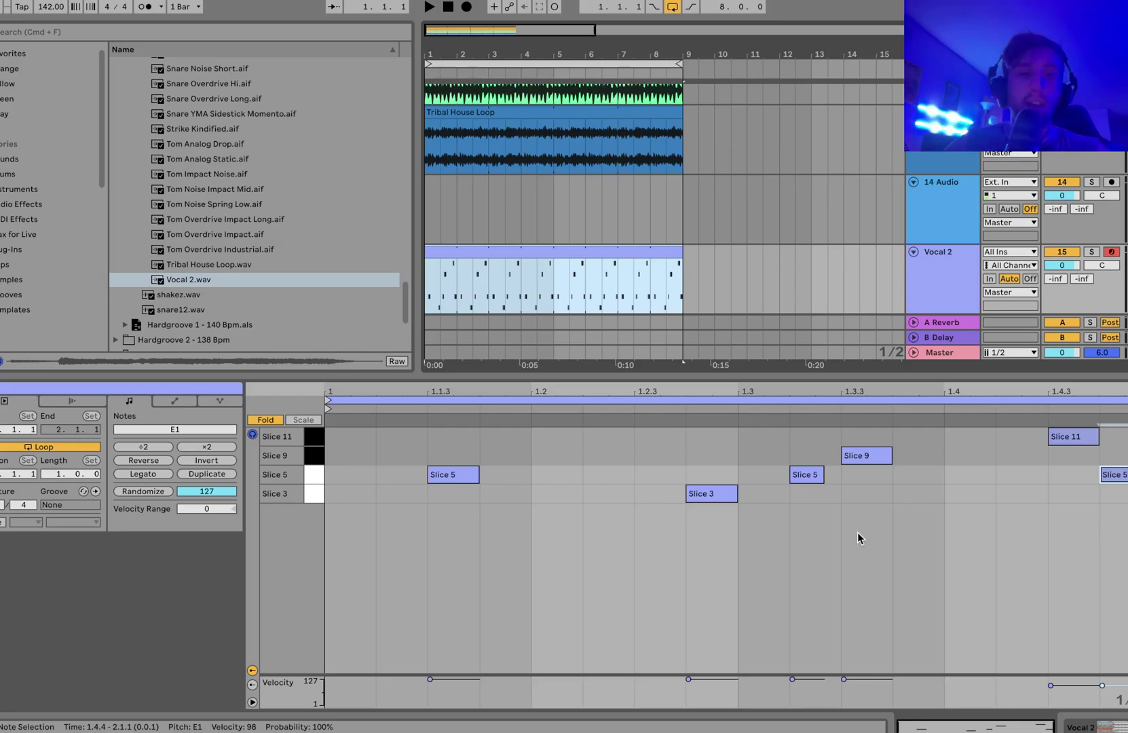
pyautogui.moveTo(316, 436); pyautogui.dragTo(322, 527)
pyautogui.press('space')
pyautogui.moveTo(1062, 265); pyautogui.dragTo(1062, 292)
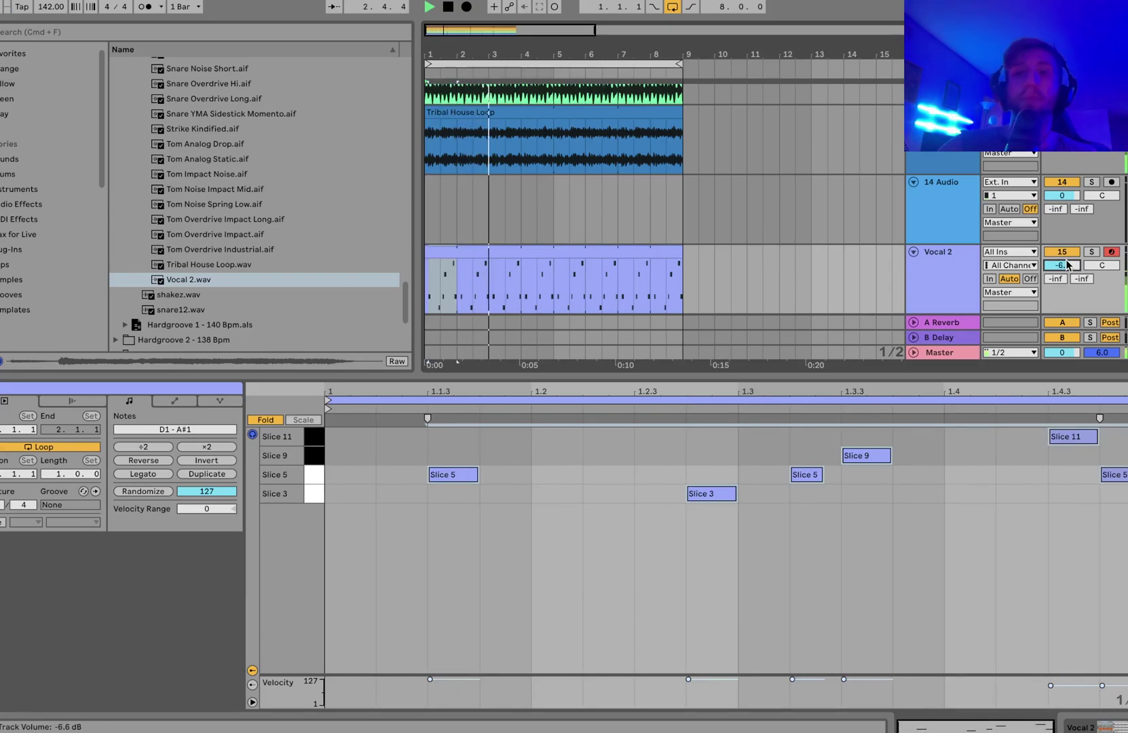
pyautogui.click(940, 272)
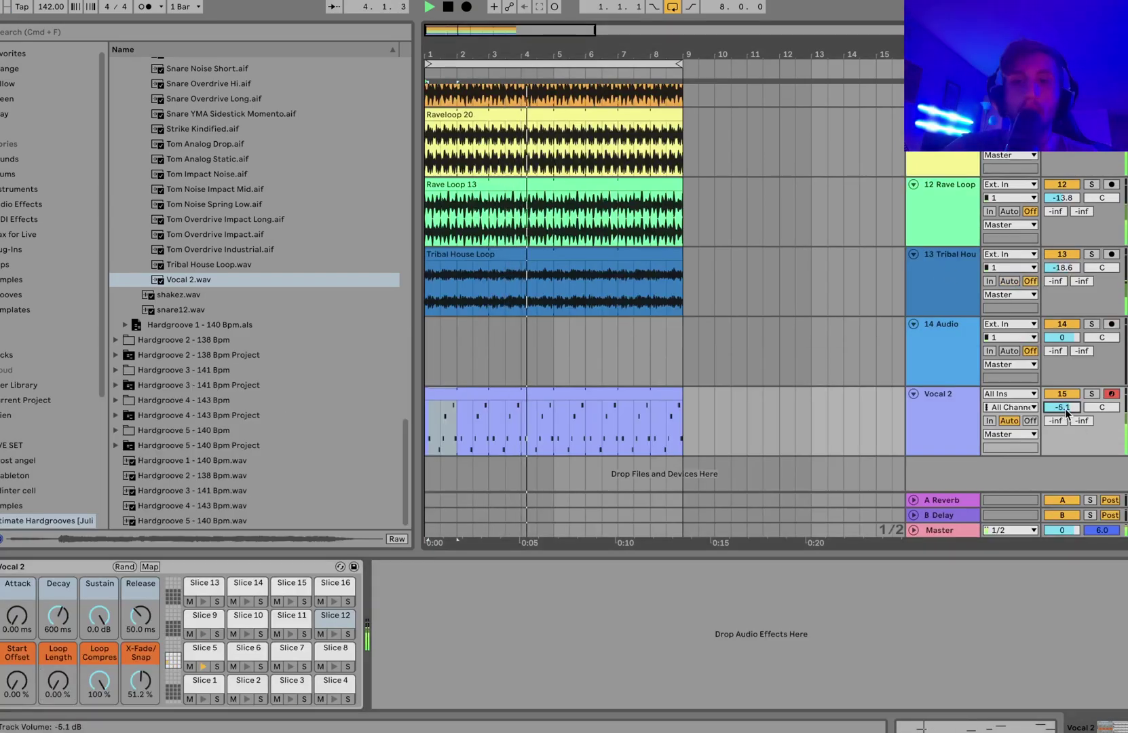
# Step: Audition the Slice 5 notes during playback, then show Vocal 2's Simpler and solo the track
pyautogui.doubleClick(625, 394)
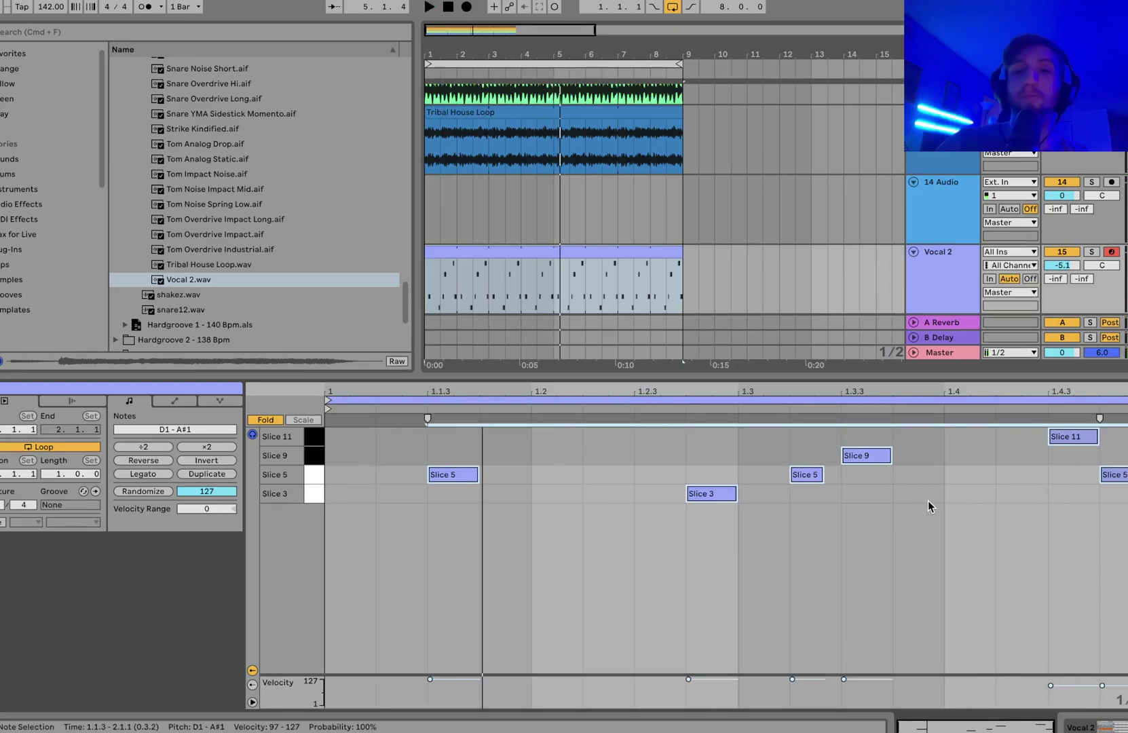
pyautogui.click(1124, 473)
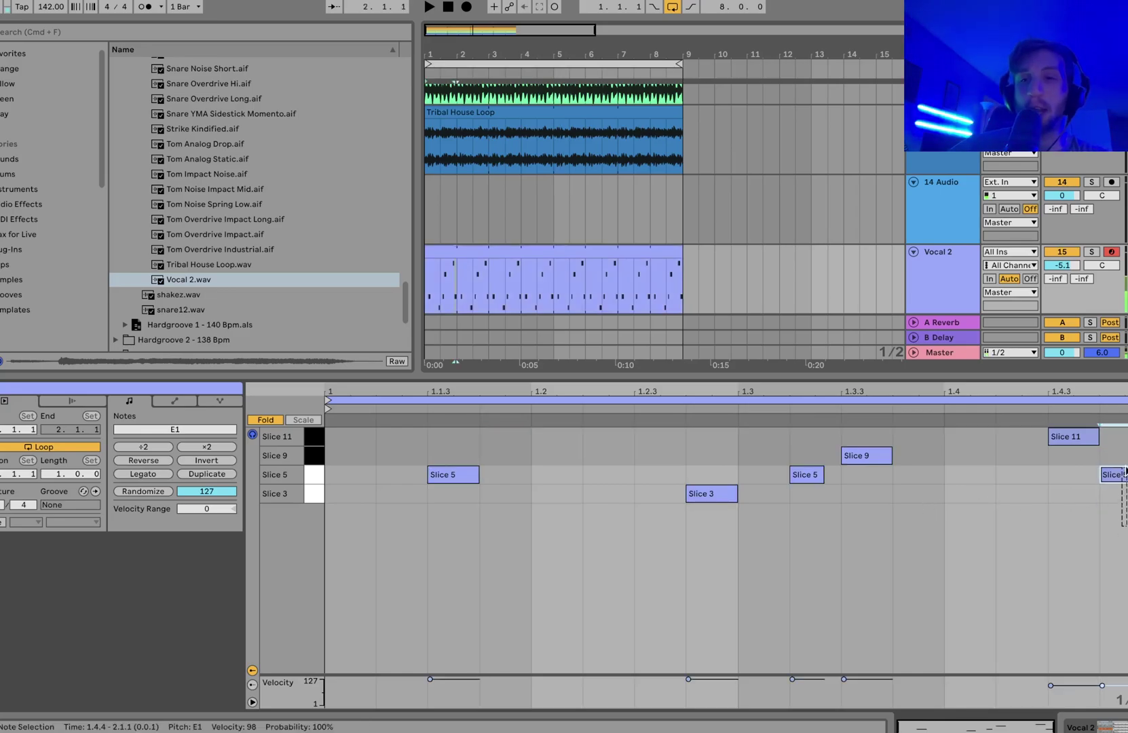
pyautogui.moveTo(474, 559); pyautogui.dragTo(430, 429)
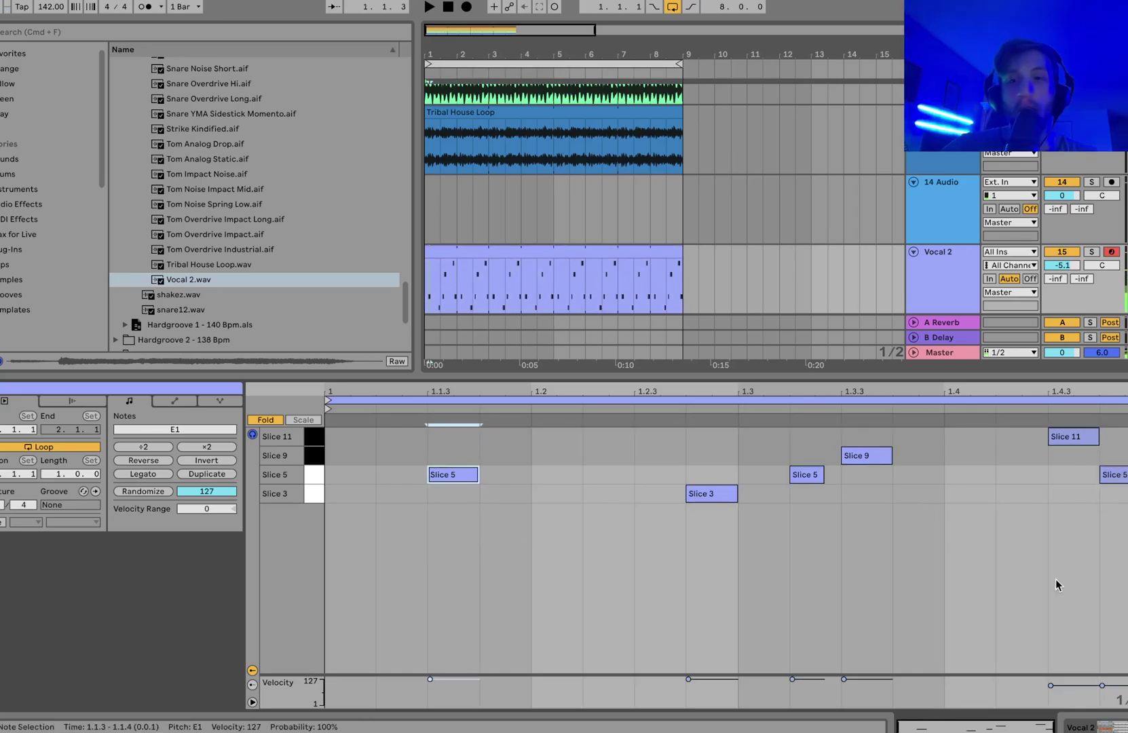
pyautogui.click(1124, 479)
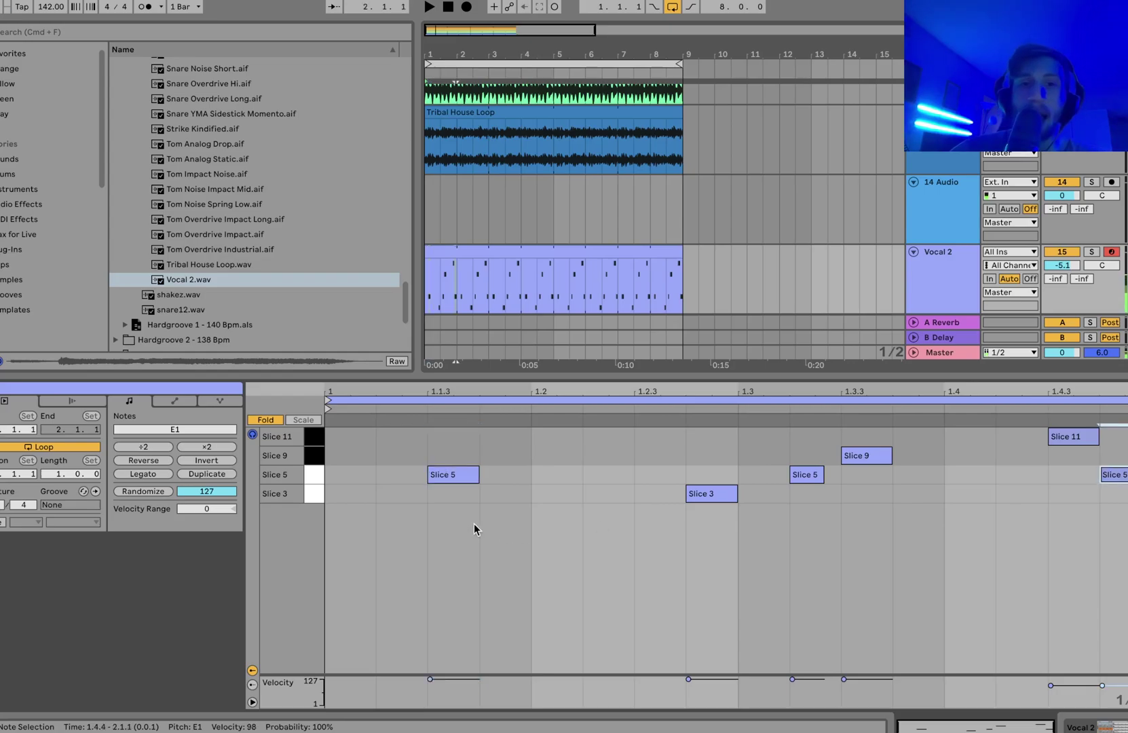
pyautogui.click(459, 476)
pyautogui.press('space')
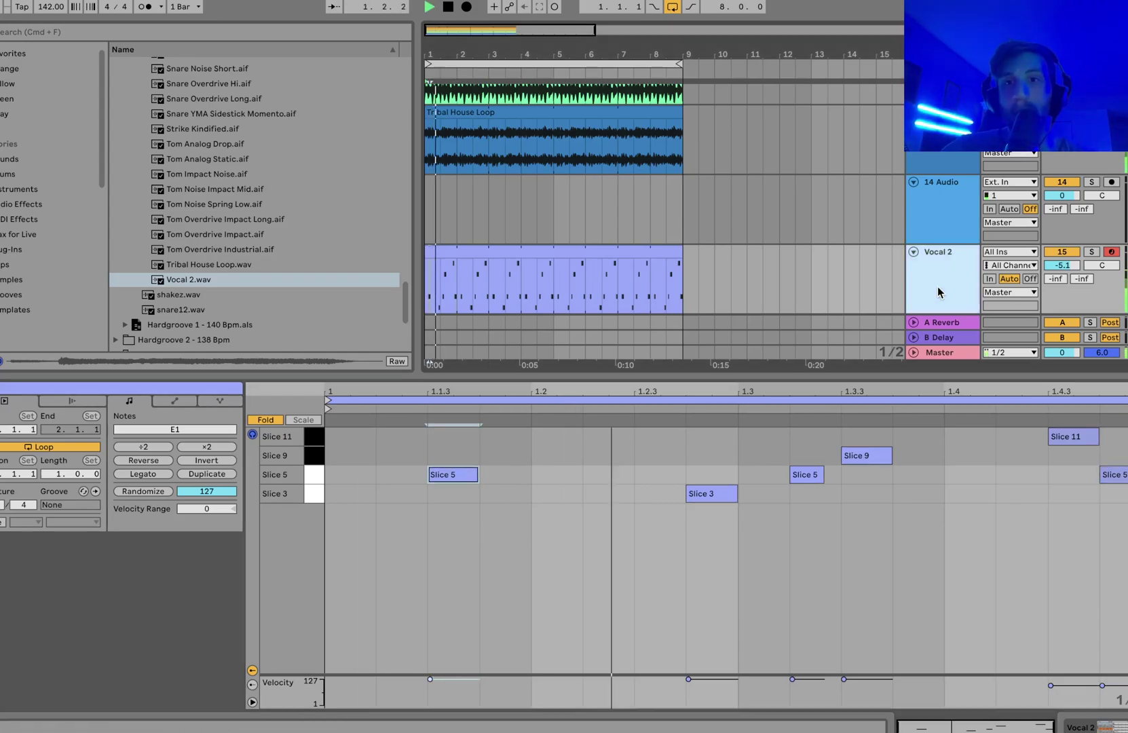
pyautogui.doubleClick(938, 292)
pyautogui.click(1091, 394)
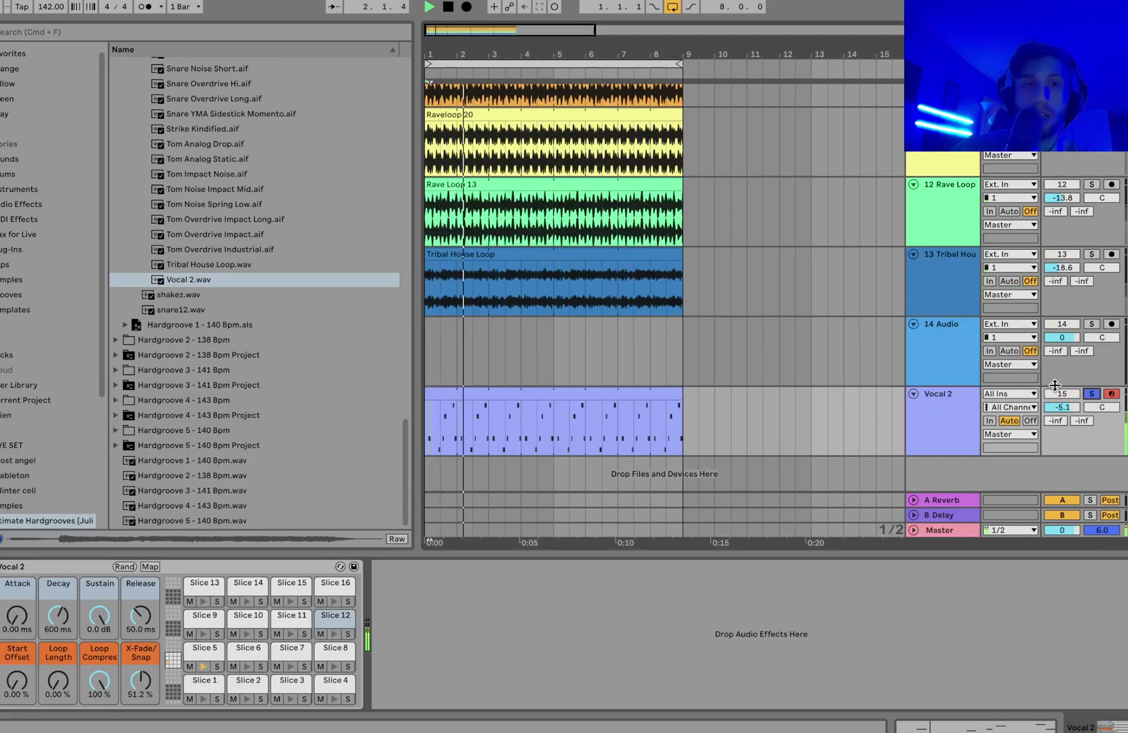
# Step: Add a Delay to Vocal 2 with both sync times at 2 in Fade mode
pyautogui.click(67, 201)
pyautogui.click(152, 243)
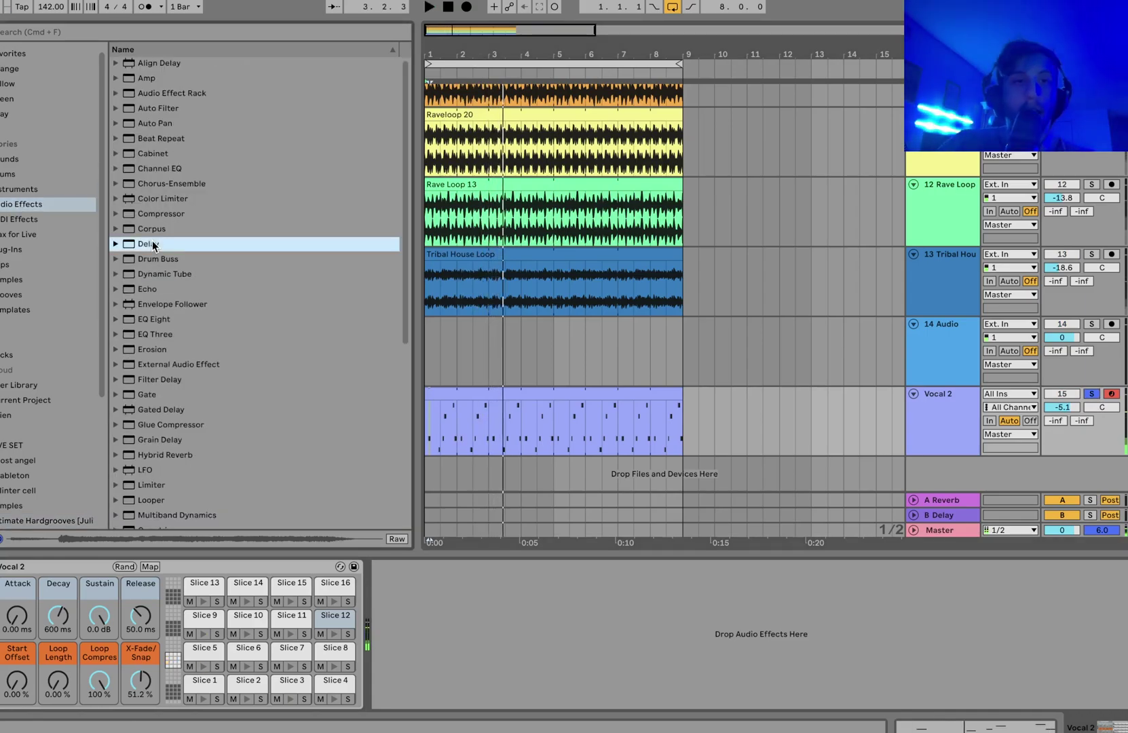
pyautogui.moveTo(153, 242); pyautogui.dragTo(431, 454)
pyautogui.click(460, 604)
pyautogui.moveTo(543, 589); pyautogui.dragTo(555, 620)
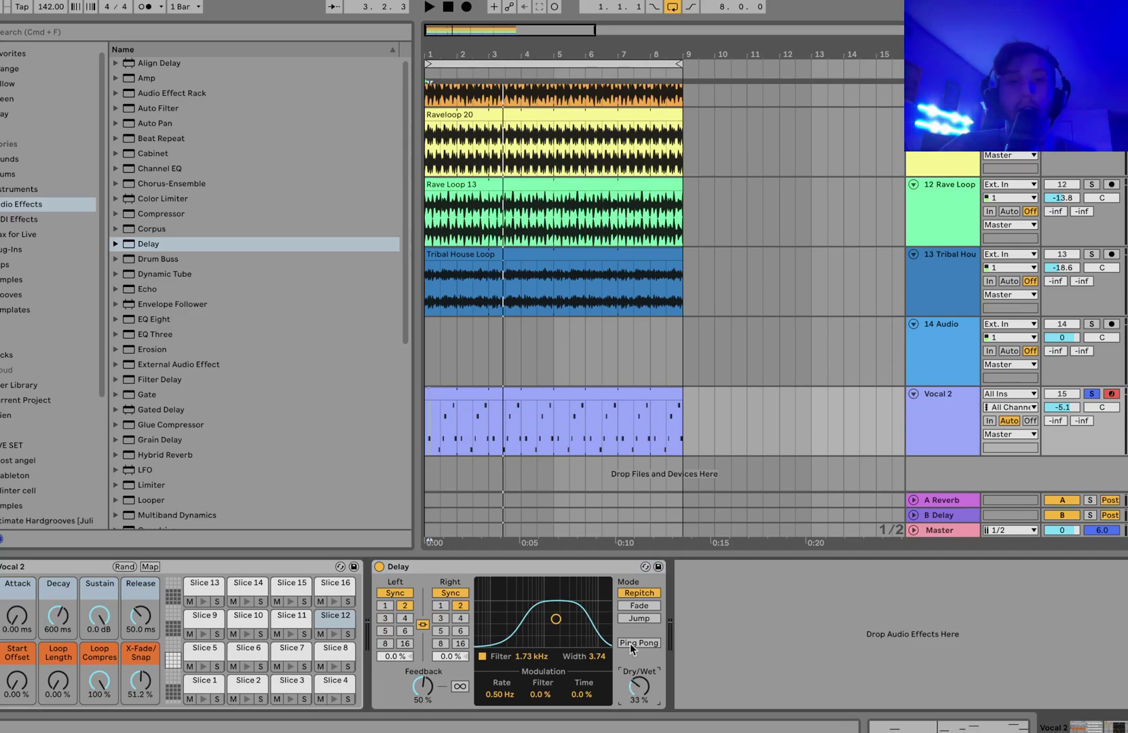
pyautogui.click(634, 605)
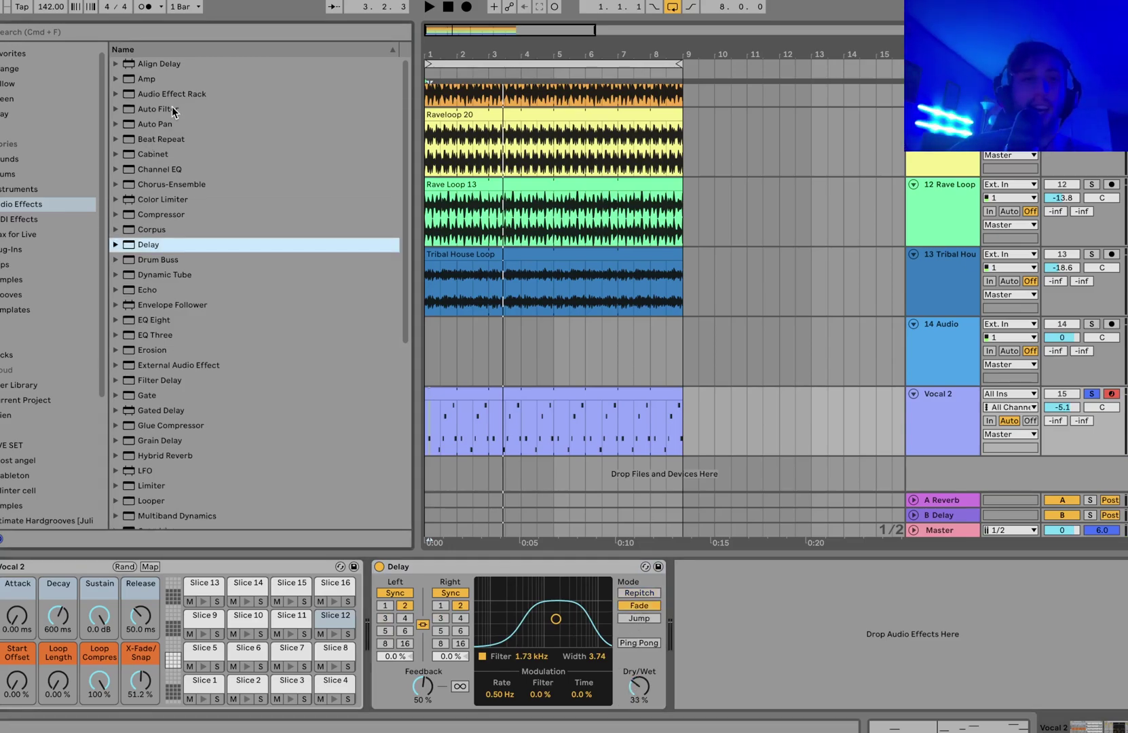
# Step: Add an Auto Filter after the Delay and A/B both effects on and off during playback
pyautogui.click(171, 108)
pyautogui.moveTo(170, 108); pyautogui.dragTo(772, 656)
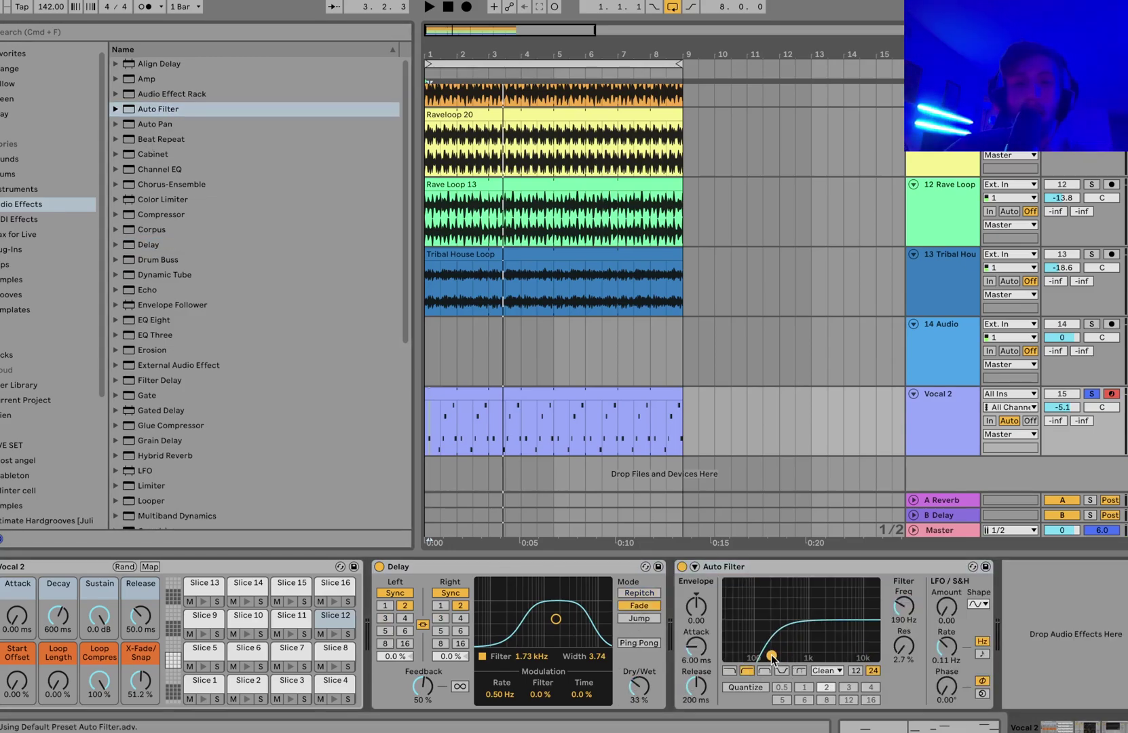
pyautogui.click(380, 567)
pyautogui.click(681, 567)
pyautogui.press('space')
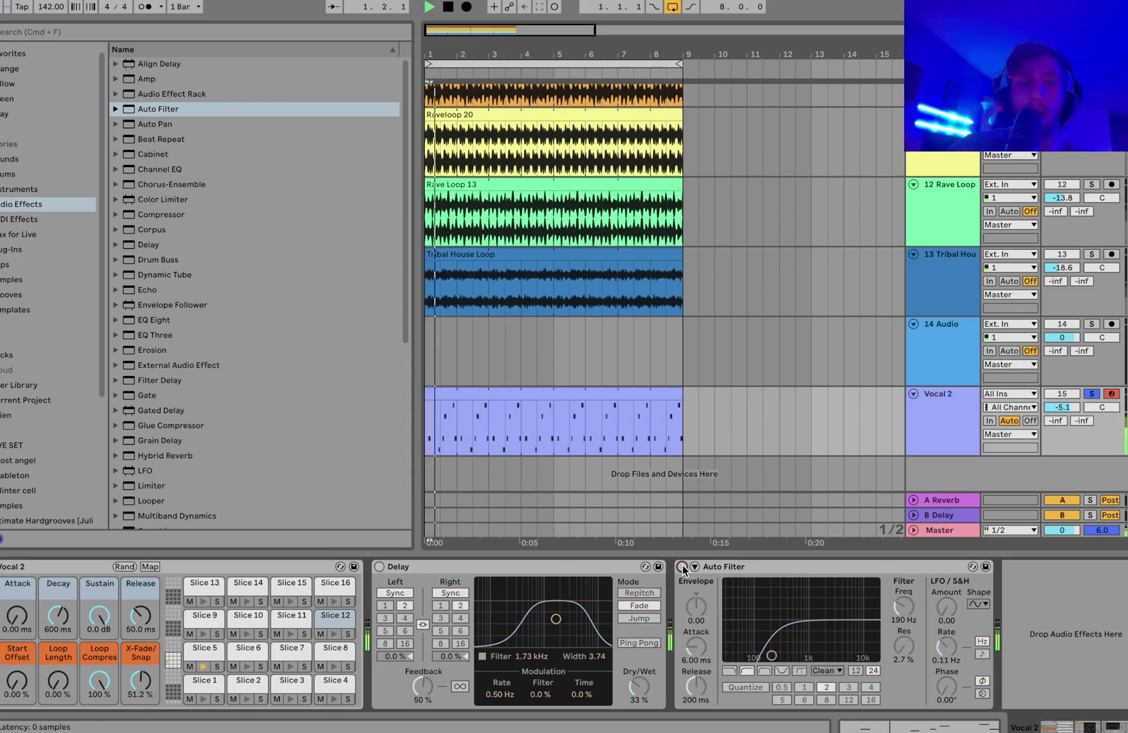
pyautogui.click(682, 567)
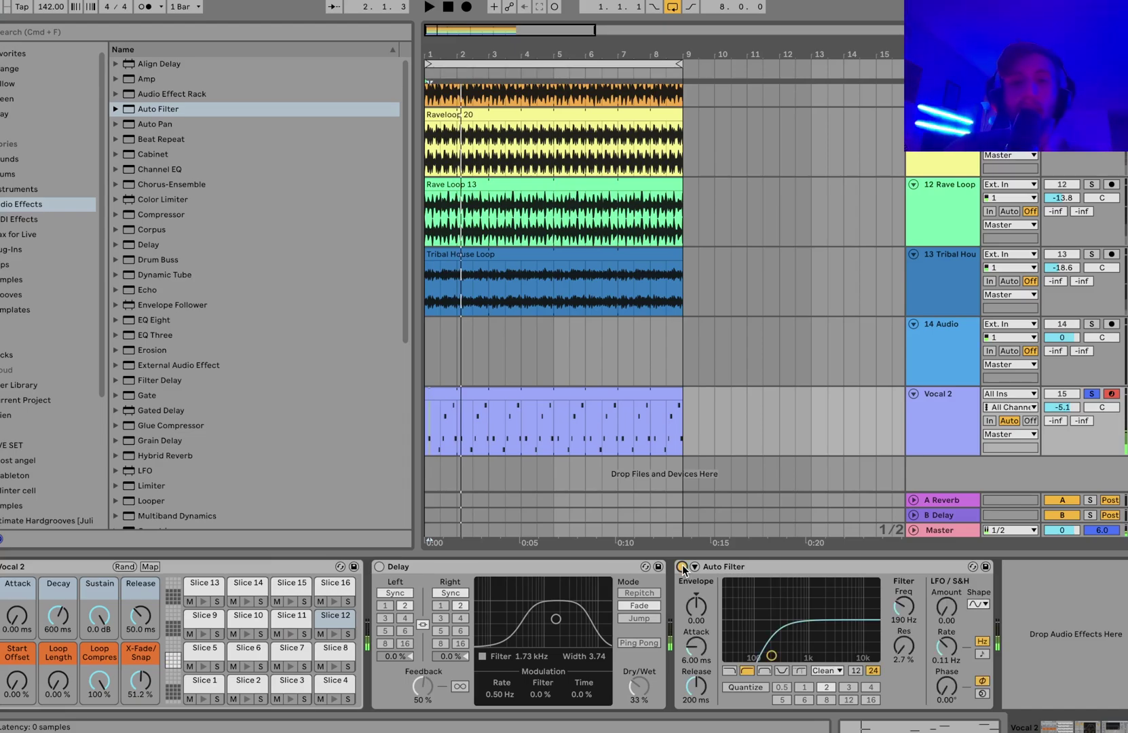
pyautogui.click(380, 567)
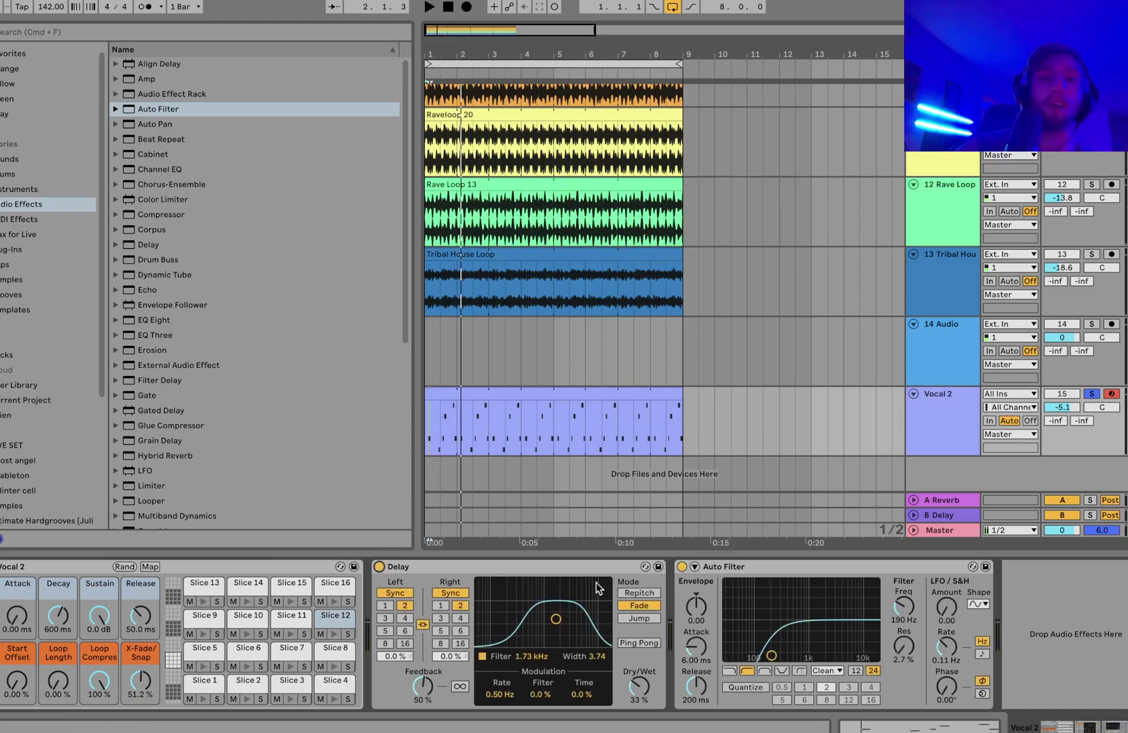
pyautogui.press('space')
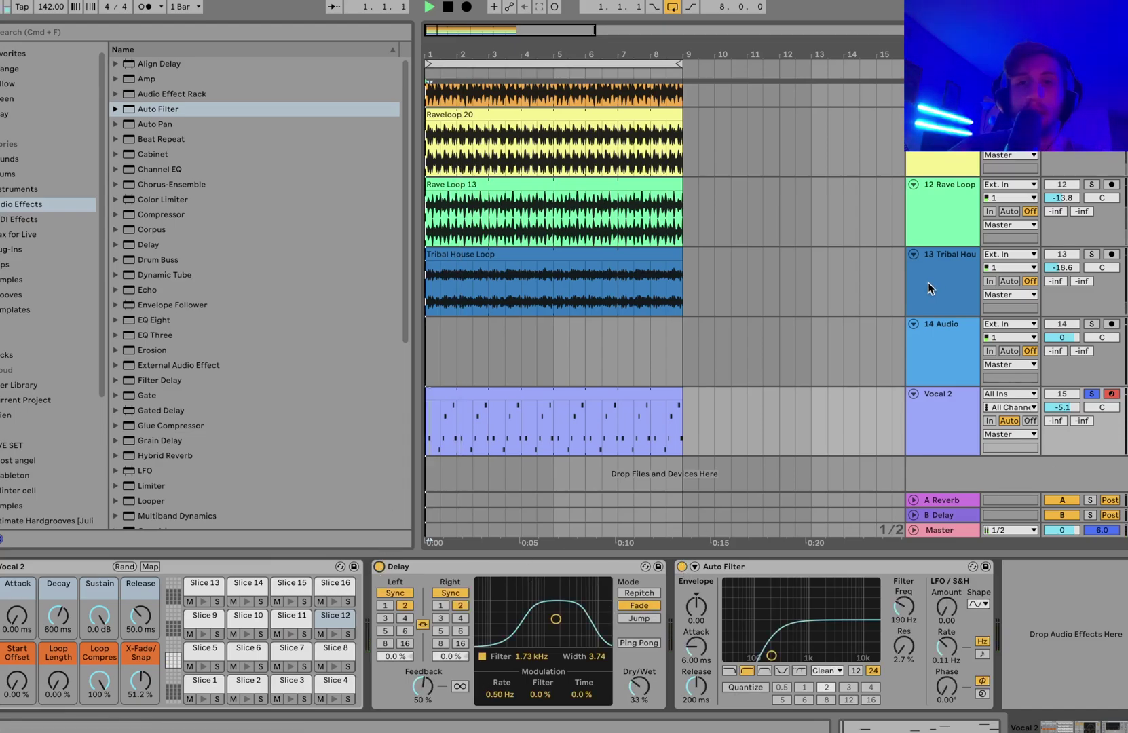
pyautogui.click(925, 283)
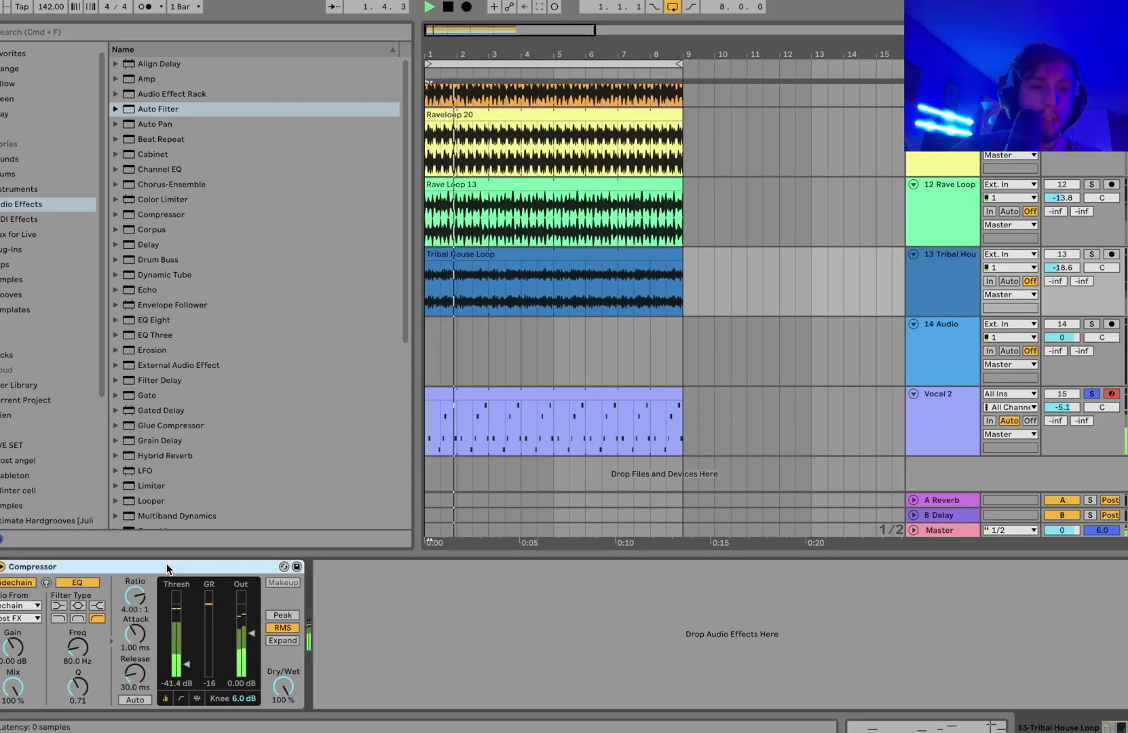
# Step: Unsolo Vocal 2 and restart playback from bar 1
pyautogui.click(542, 452)
pyautogui.hscroll(4, 1008, 710)
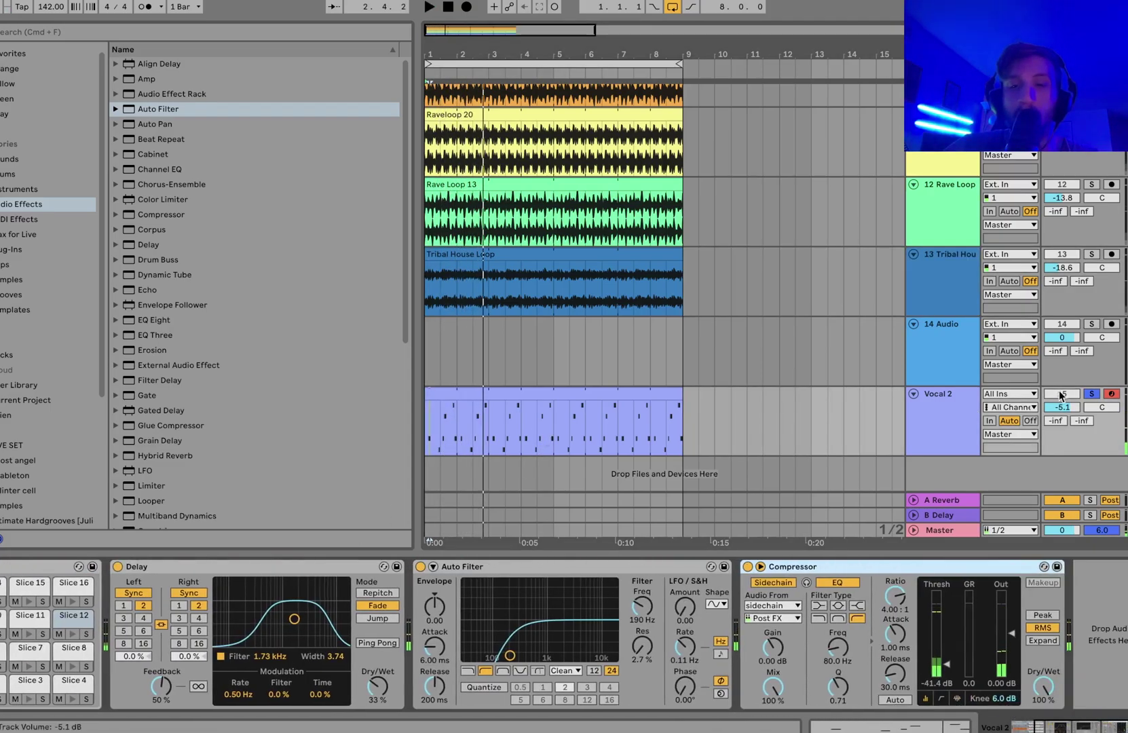
pyautogui.click(1092, 394)
pyautogui.press('space')
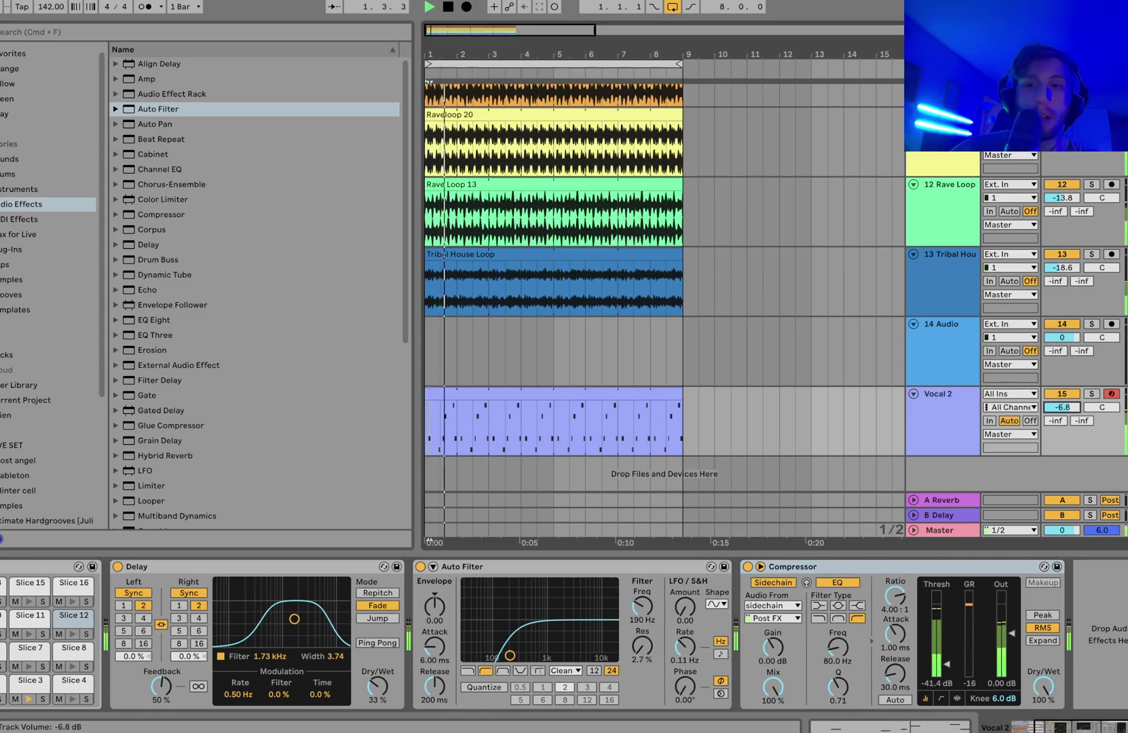
pyautogui.scroll(10, 940, 404)
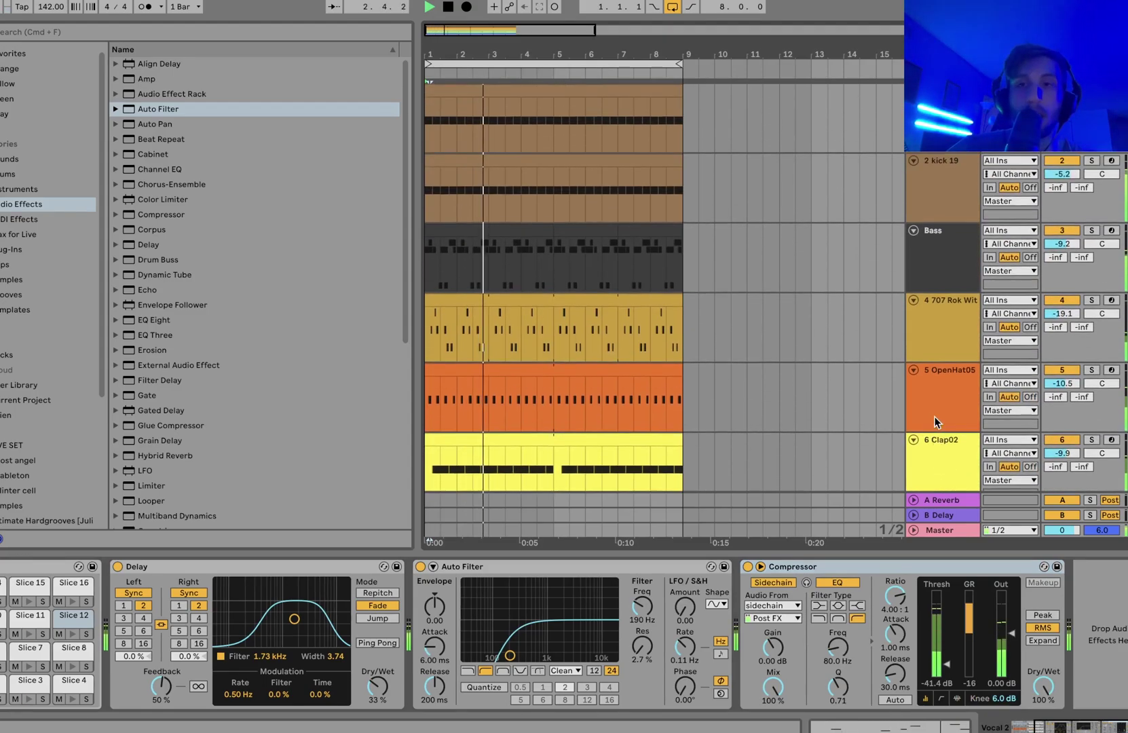
# Step: Set the Bass EQ Eight top band to 267 Hz and the sampler filter to 914 Hz
pyautogui.click(934, 254)
pyautogui.moveTo(537, 644); pyautogui.dragTo(571, 637)
pyautogui.moveTo(287, 627); pyautogui.dragTo(287, 614)
pyautogui.moveTo(572, 636); pyautogui.dragTo(542, 636)
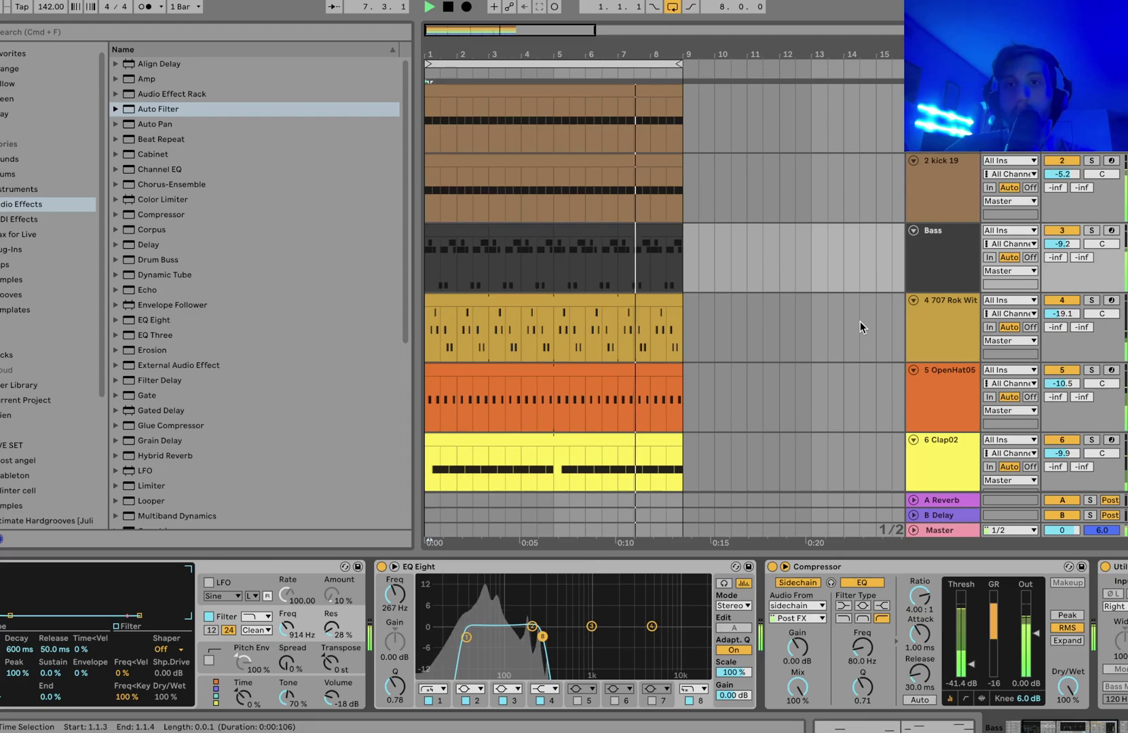
pyautogui.scroll(-10, 861, 321)
pyautogui.press('space')
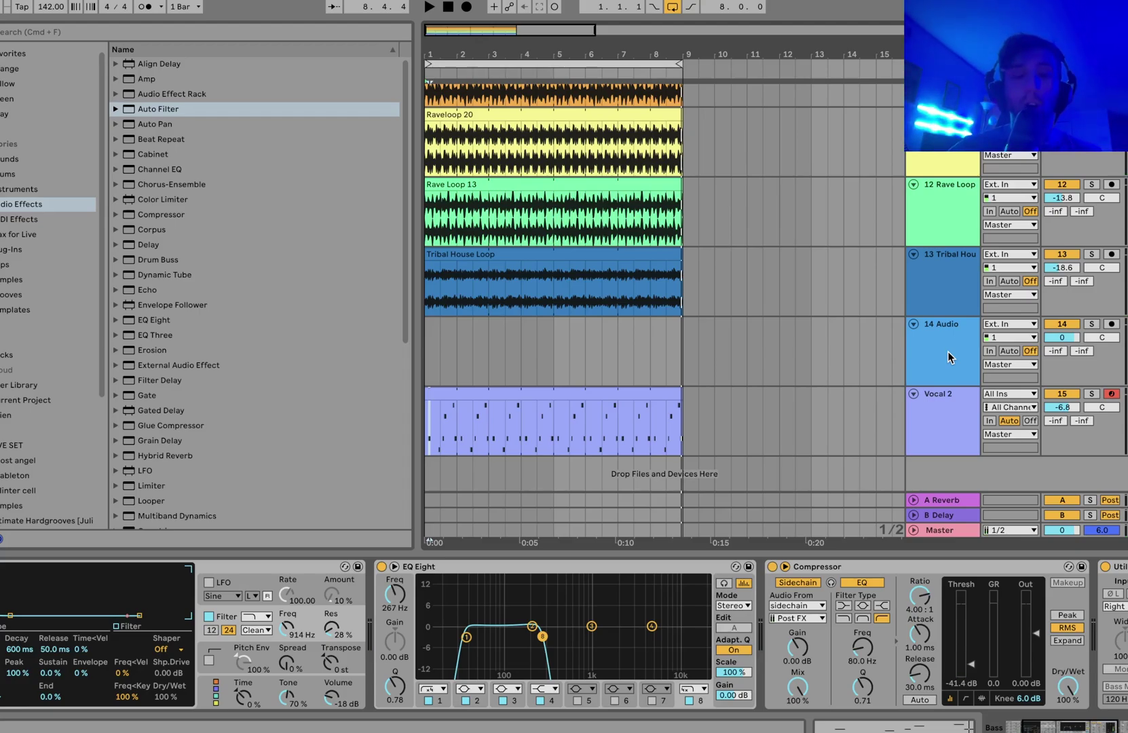
pyautogui.scroll(5, 949, 352)
pyautogui.scroll(-5, 948, 351)
pyautogui.click(942, 346)
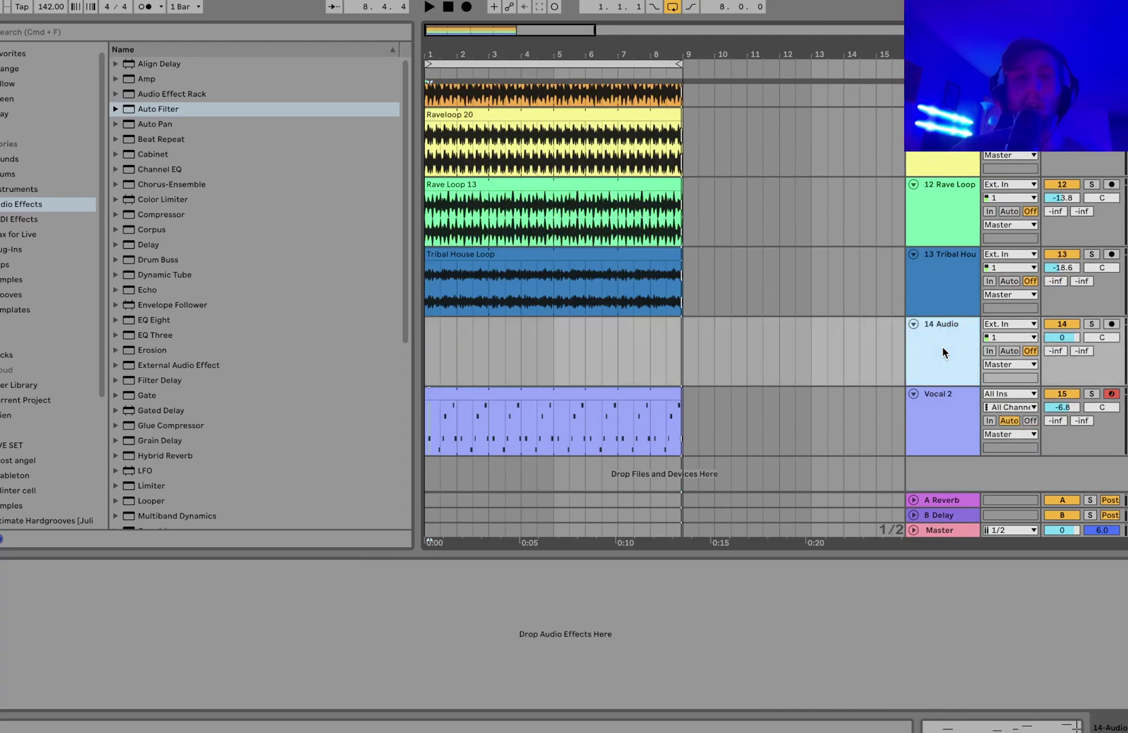
# Step: Delete the empty 14 Audio track, fold every track, and open the Ultimate Hardgrooves pack folder
pyautogui.press('Delete')
pyautogui.press('alt+super+u')
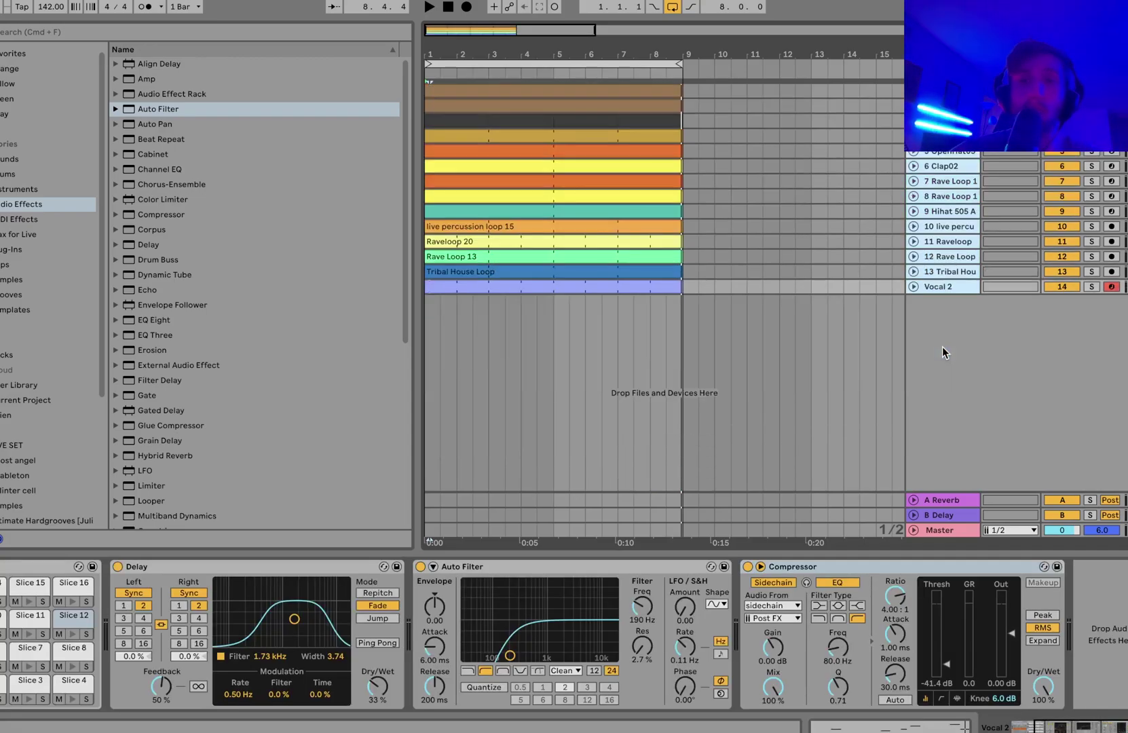
pyautogui.click(25, 527)
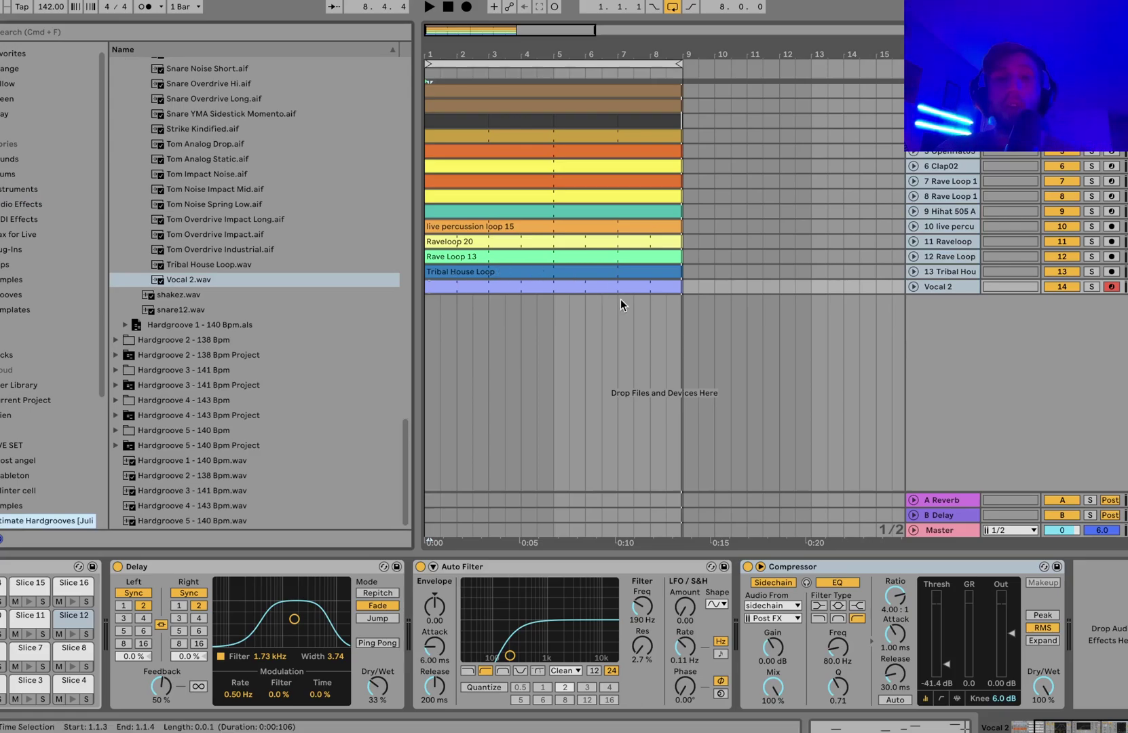
pyautogui.hscroll(1, 621, 304)
pyautogui.scroll(15, 178, 152)
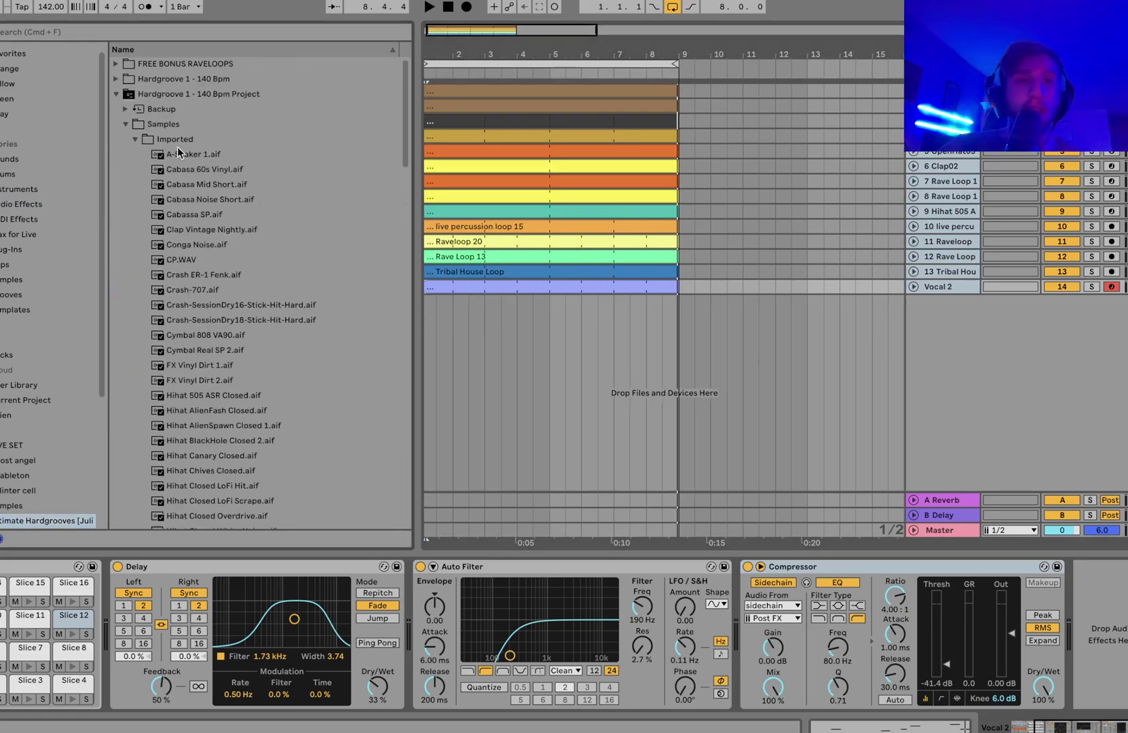
# Step: Collapse the Hardgroove 1 - 140 Bpm Project folder and select all arrangement clips
pyautogui.click(116, 95)
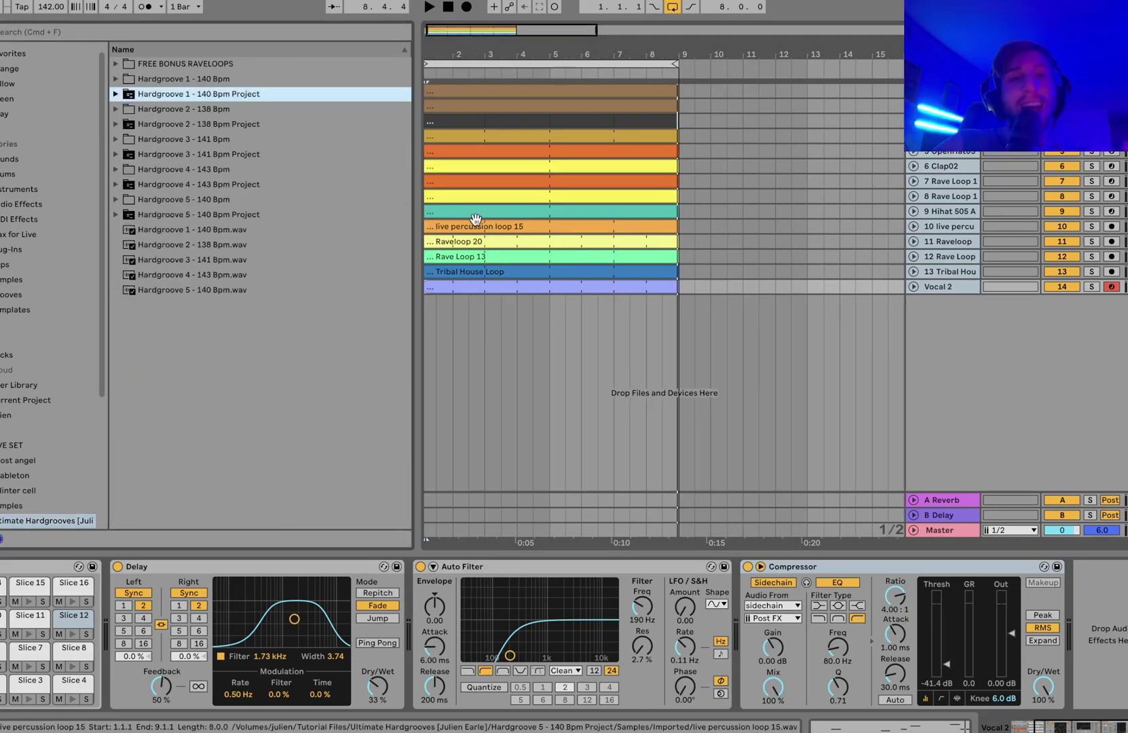
pyautogui.hscroll(-1, 467, 246)
pyautogui.press('super+a')
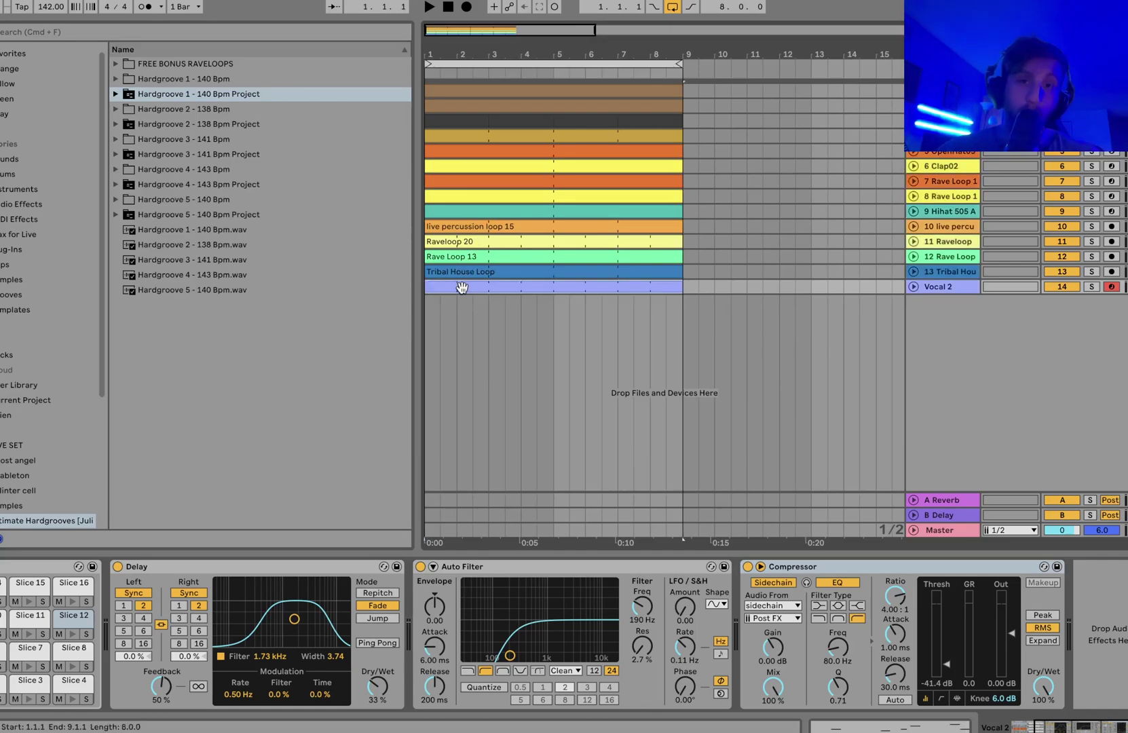
pyautogui.scroll(4, 463, 287)
pyautogui.scroll(-3, 462, 288)
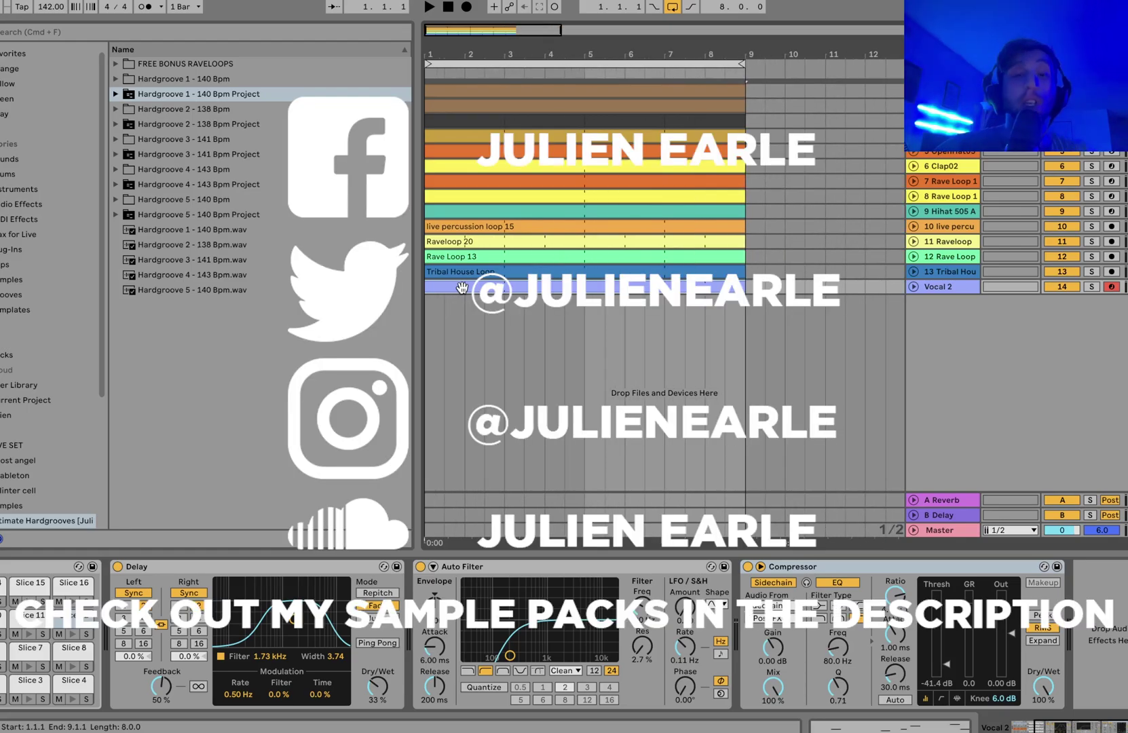
# Step: Zoom to fit bars 1–9, then preview Hardgroove 1 - 140 Bpm.wav and Hardgroove 2 - 138 Bpm.wav
pyautogui.press('z')
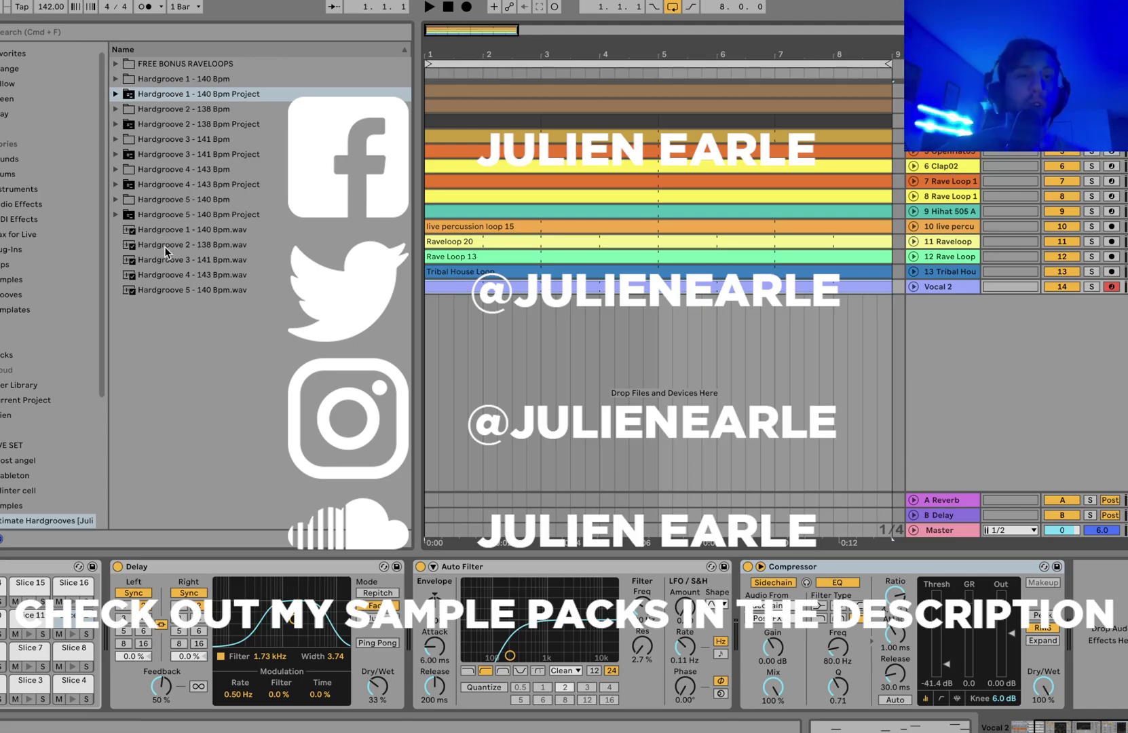
pyautogui.click(175, 232)
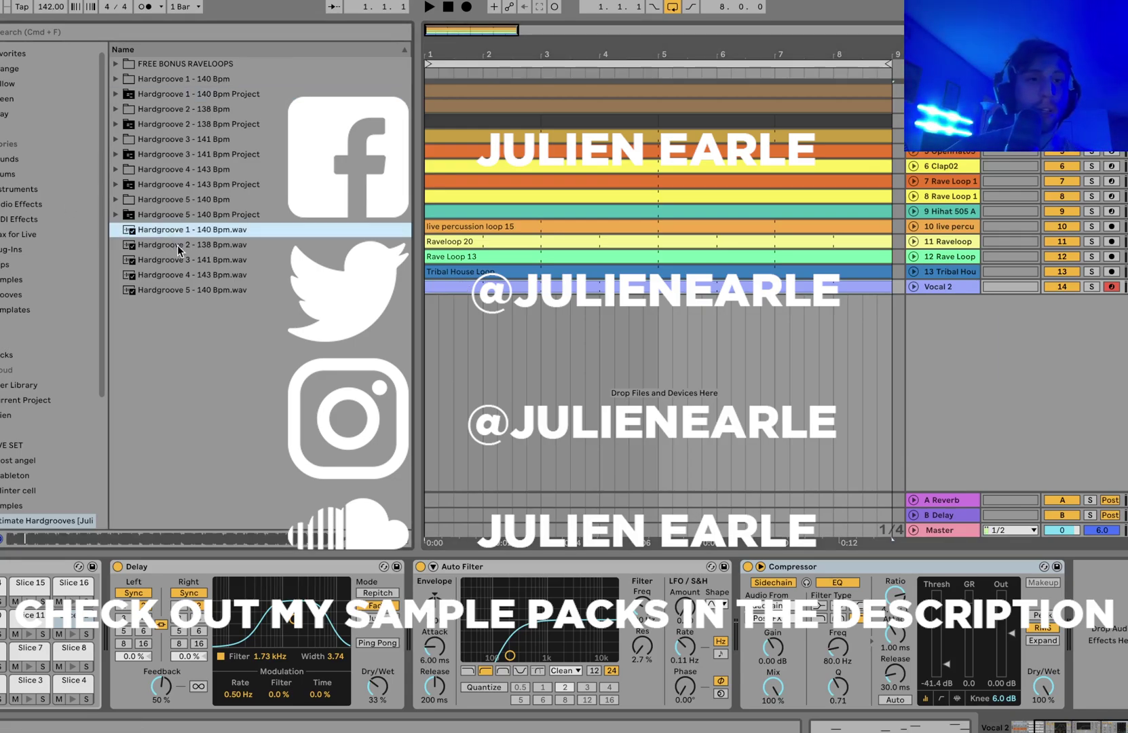
pyautogui.click(179, 247)
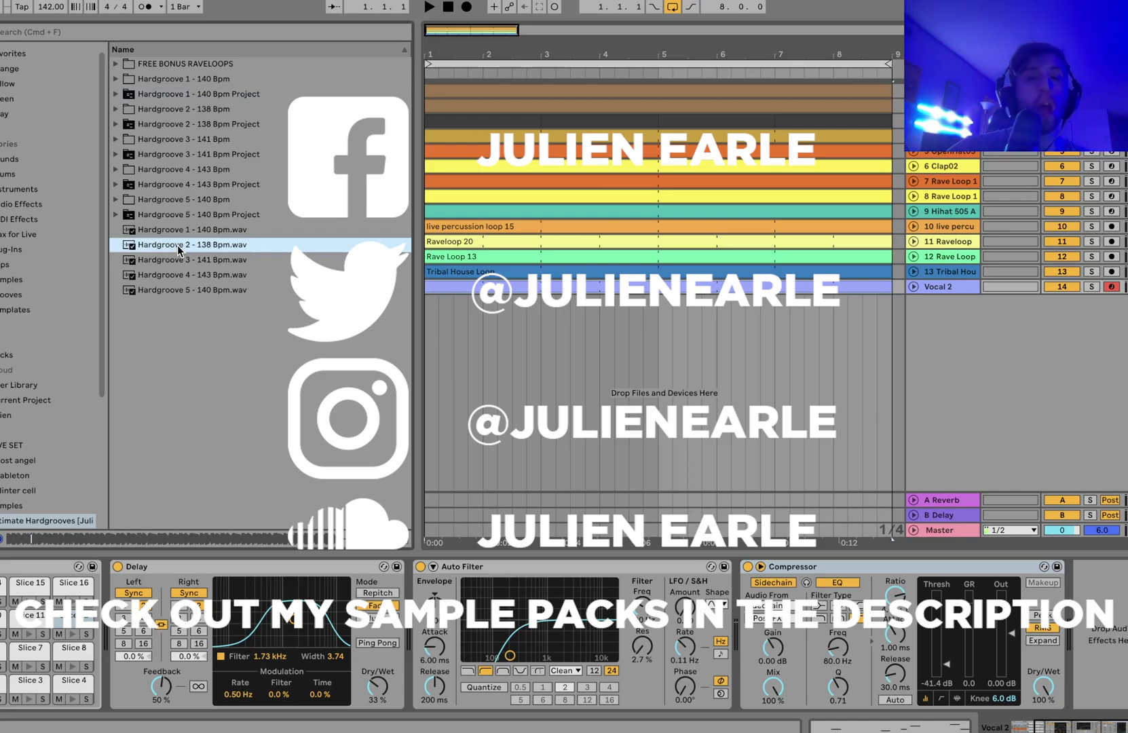